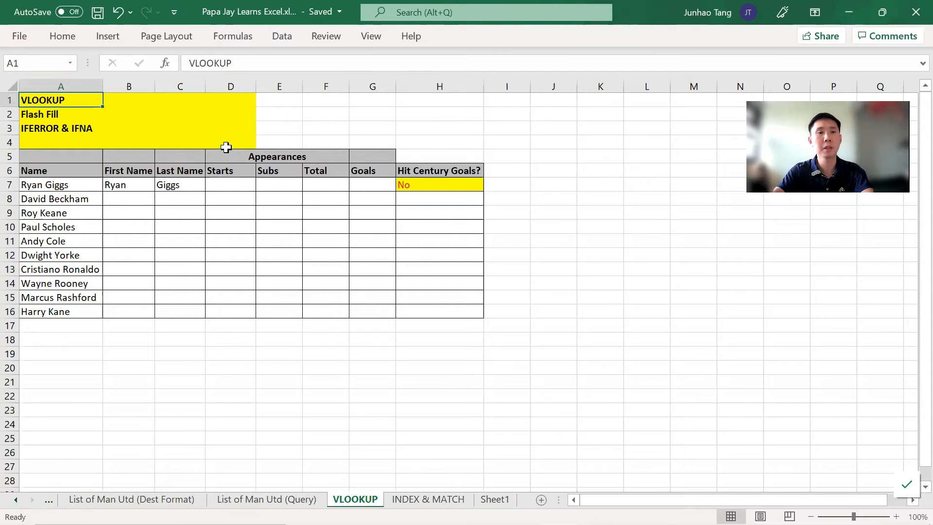
{"action": "key", "text": "Down"}
{"action": "key", "text": "Up"}
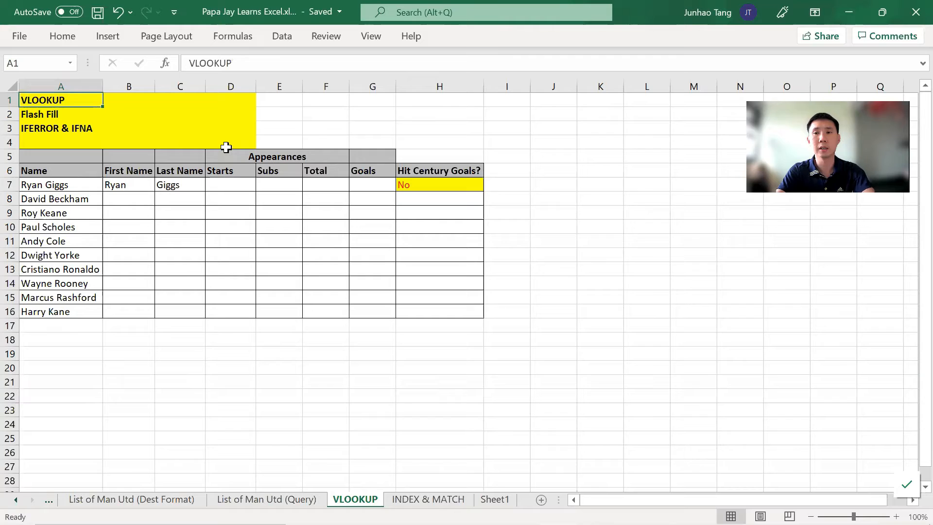
{"action": "key", "text": "Down"}
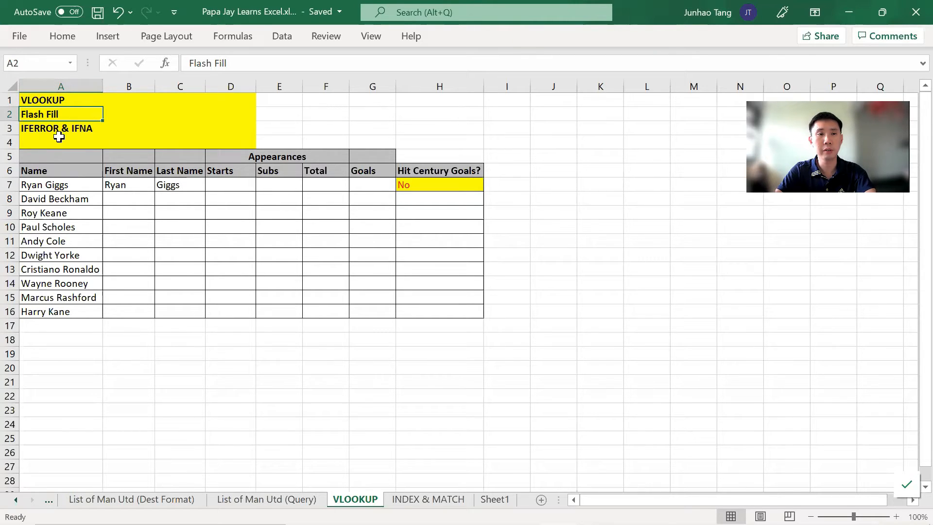
{"action": "left_click", "coordinate": [94, 131]}
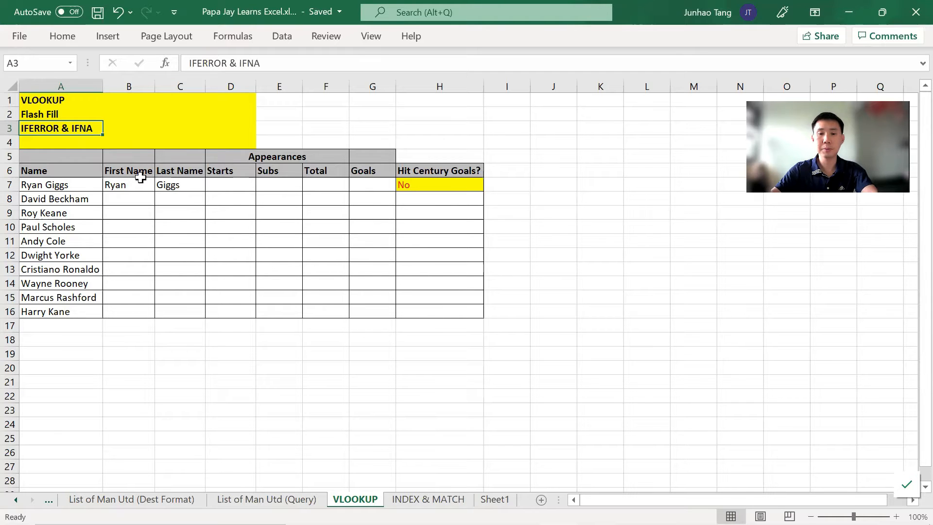
- Examine the starts, subs, total appearances and goals columns on the List of Man Utd (Query) sheet
{"action": "key", "text": "ctrl+Page_Up"}
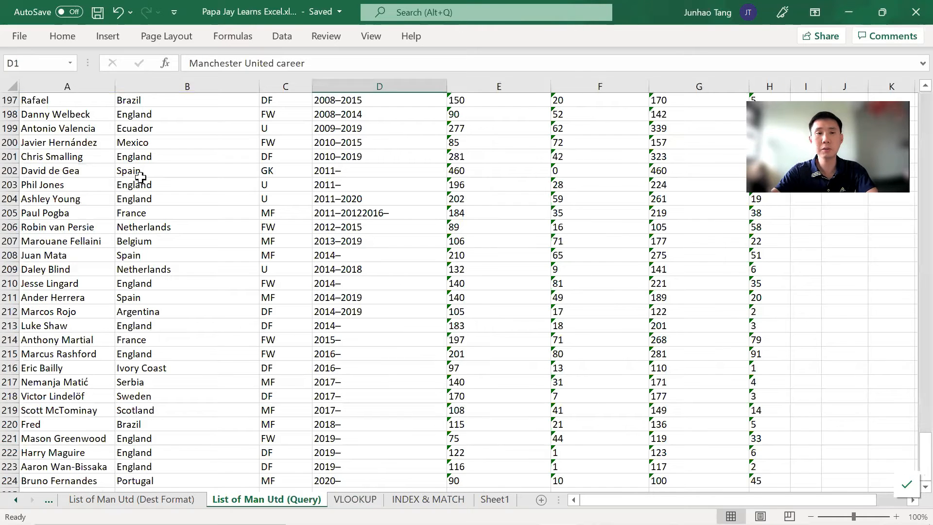
{"action": "left_click", "coordinate": [141, 178]}
{"action": "key", "text": "ctrl+Up"}
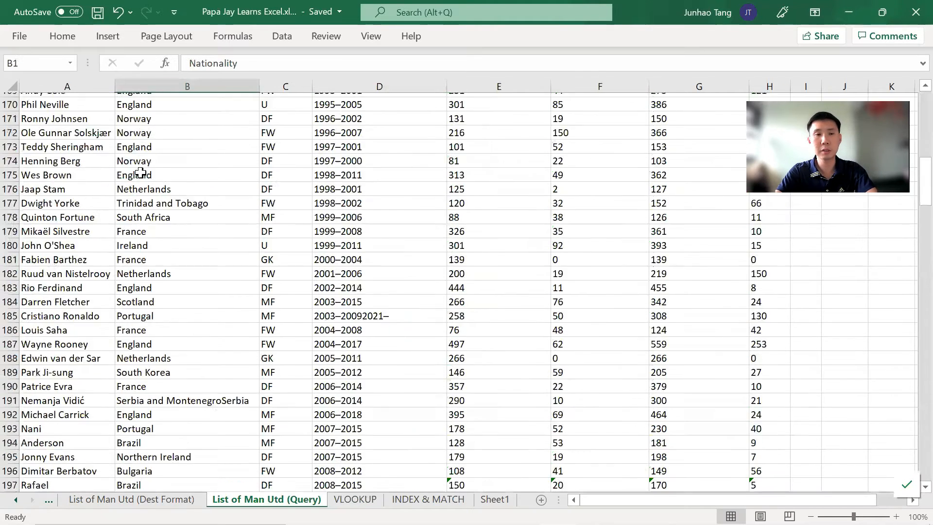
{"action": "key", "text": "Right"}
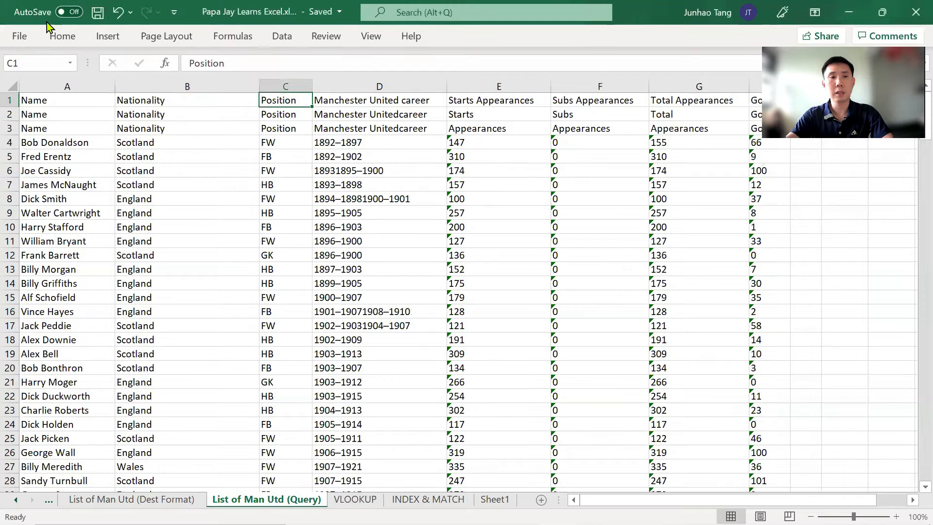
{"action": "left_click", "coordinate": [484, 85]}
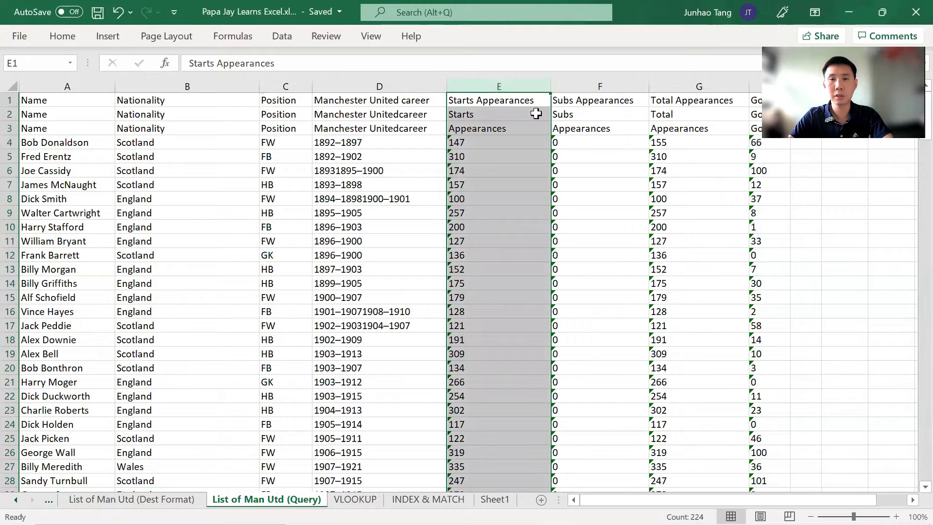
{"action": "left_click", "coordinate": [604, 83]}
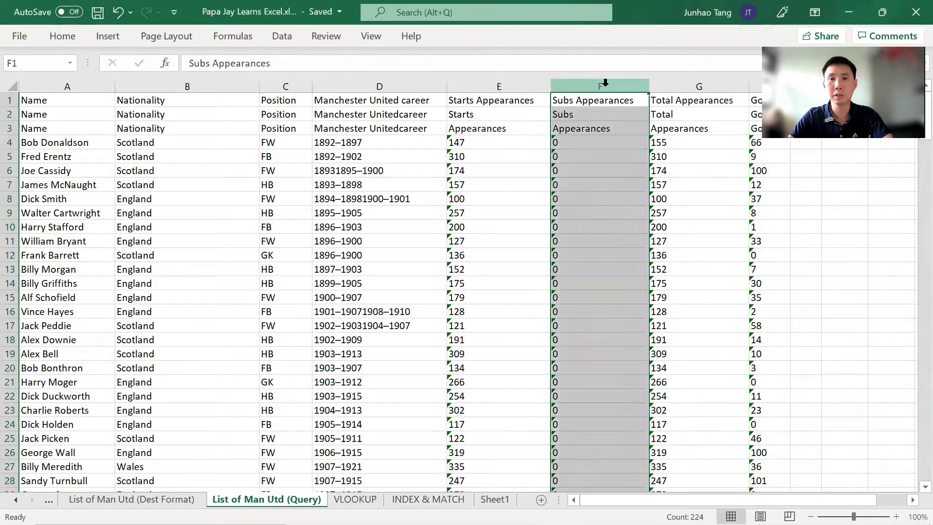
{"action": "left_click", "coordinate": [677, 84]}
{"action": "left_click", "coordinate": [755, 86]}
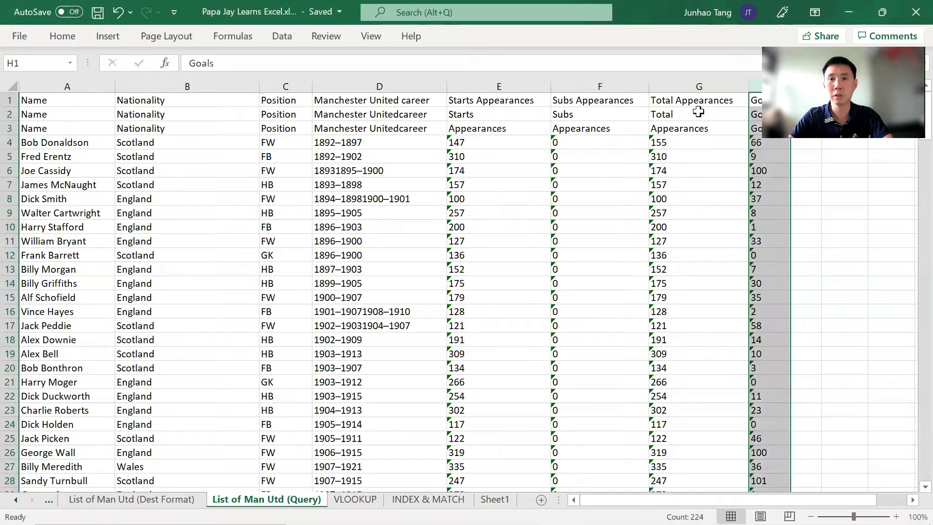
{"action": "left_click", "coordinate": [546, 129]}
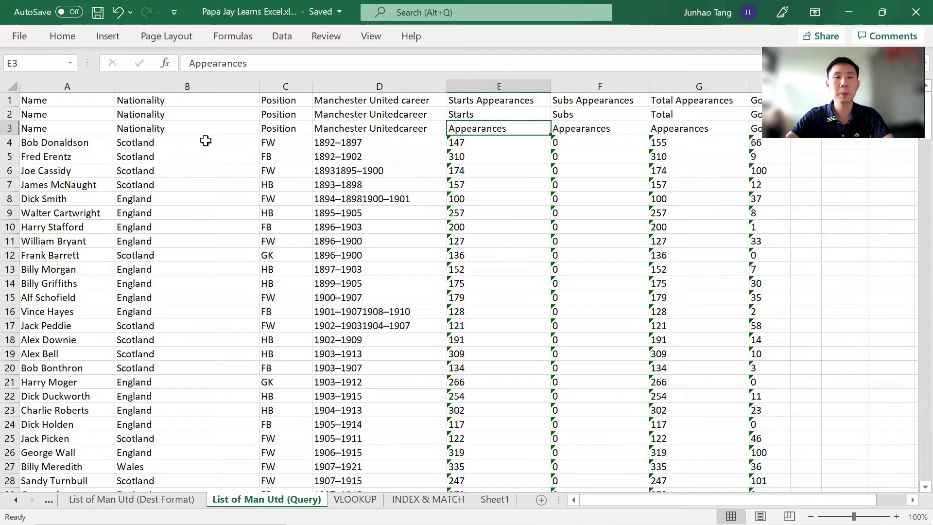
- Compare the table on the VLOOKUP sheet with the nationality, position and career columns of the List of Man Utd (Query) sheet
{"action": "key", "text": "ctrl+Page_Down"}
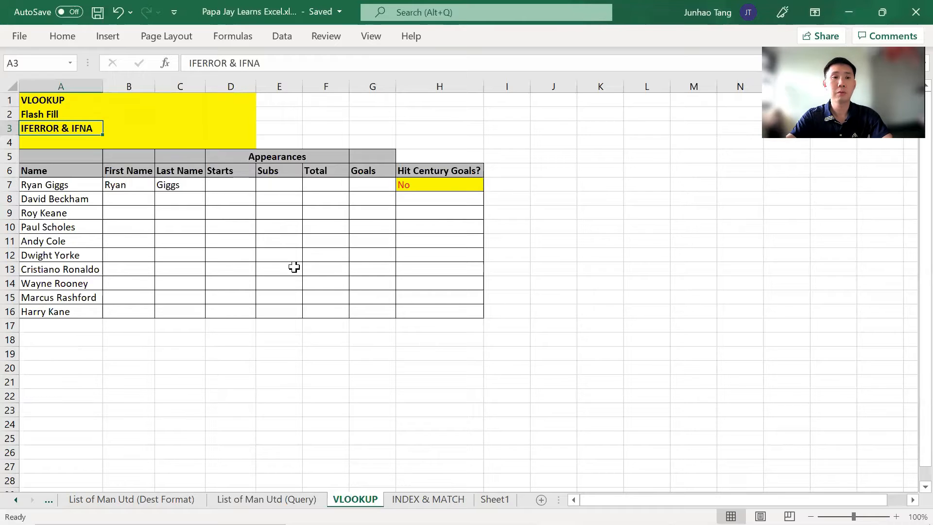
{"action": "left_click_drag", "start_coordinate": [63, 154], "coordinate": [408, 311]}
{"action": "left_click", "coordinate": [381, 277]}
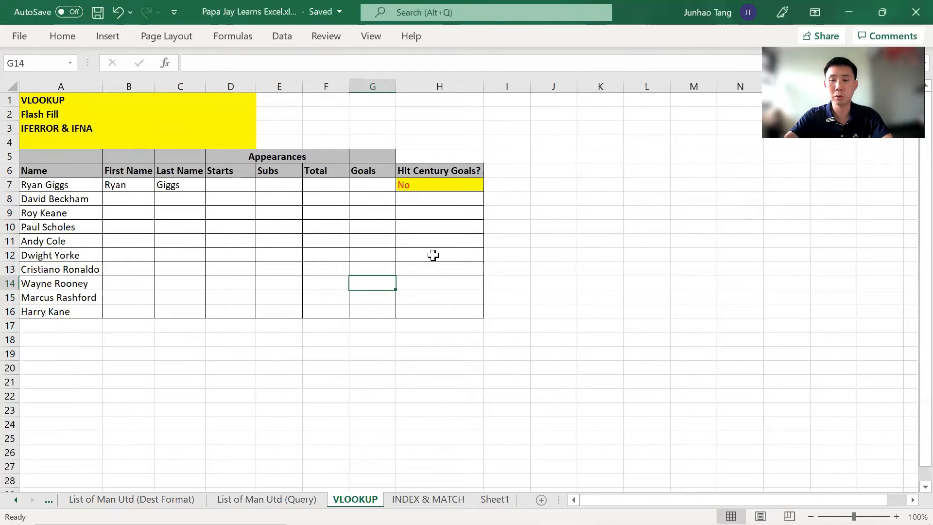
{"action": "key", "text": "ctrl+Page_Up"}
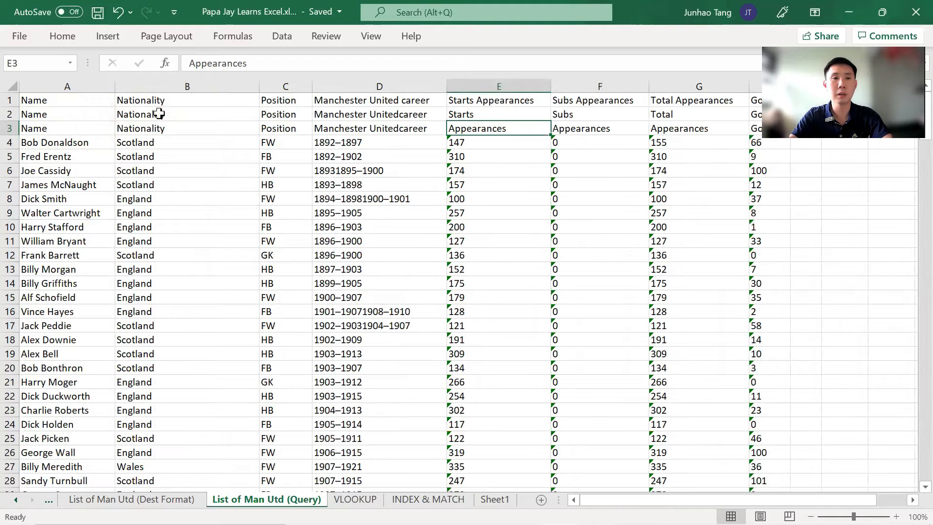
{"action": "left_click", "coordinate": [185, 86]}
{"action": "left_click", "coordinate": [337, 90]}
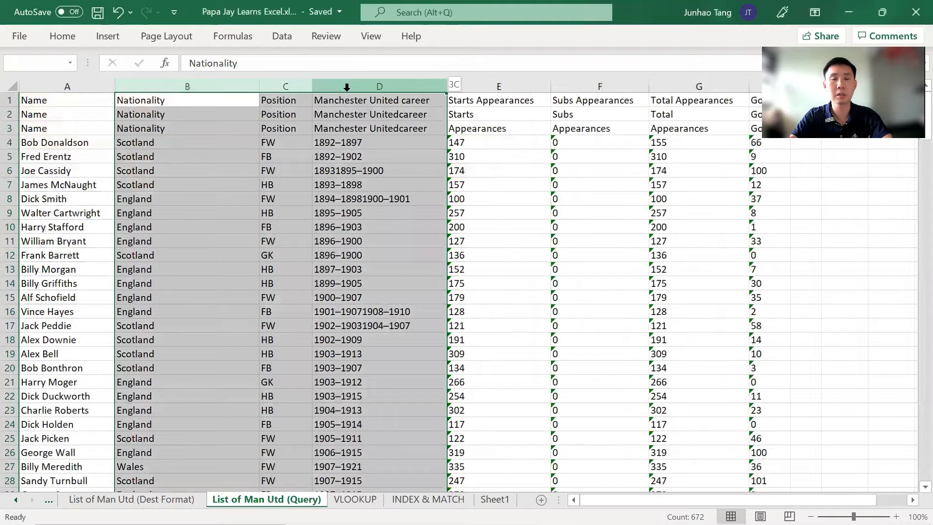
{"action": "left_click", "coordinate": [383, 142]}
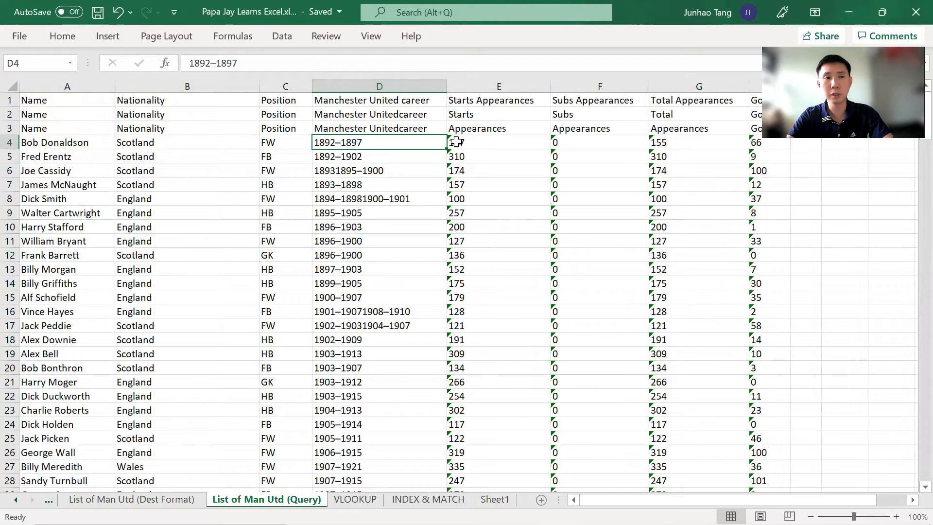
{"action": "key", "text": "Up"}
{"action": "key", "text": "Up"}
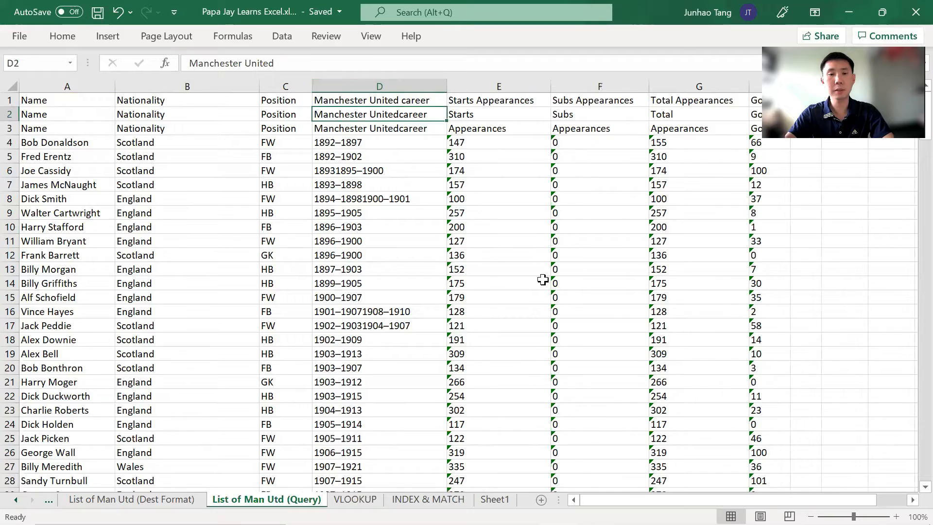
{"action": "key", "text": "ctrl+Page_Down"}
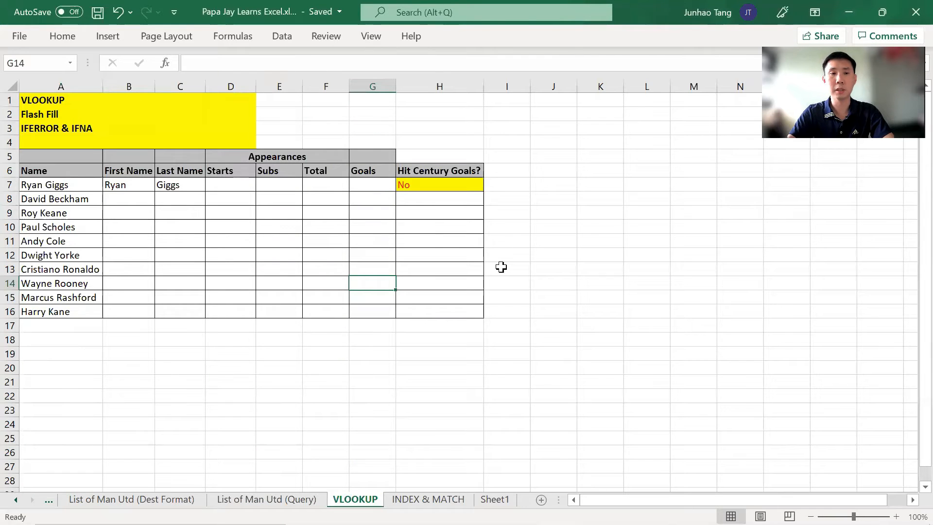
{"action": "key", "text": "Up"}
{"action": "key", "text": "Up"}
{"action": "key", "text": "Up"}
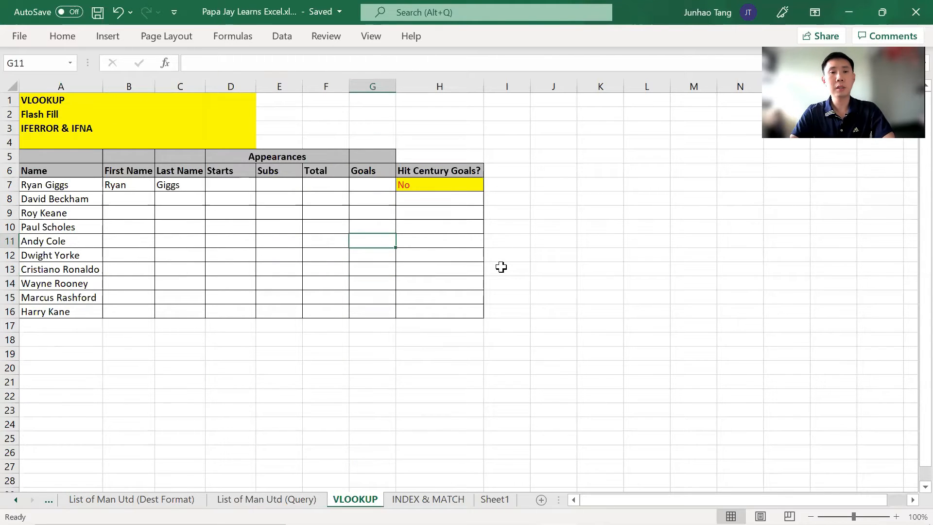
- Delete the duplicate header in row 3 of the List of Man Utd (Query) sheet
{"action": "key", "text": "ctrl+Page_Up"}
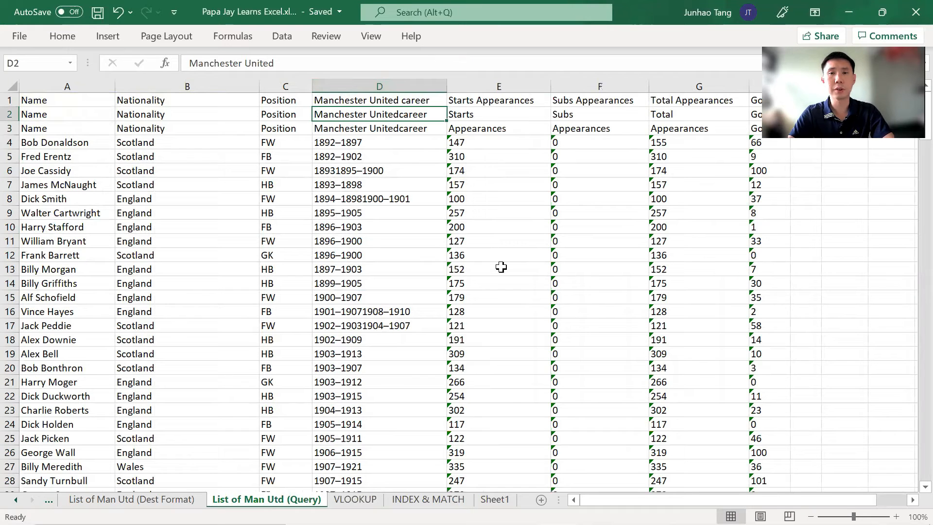
{"action": "key", "text": "Down"}
{"action": "key", "text": "Up"}
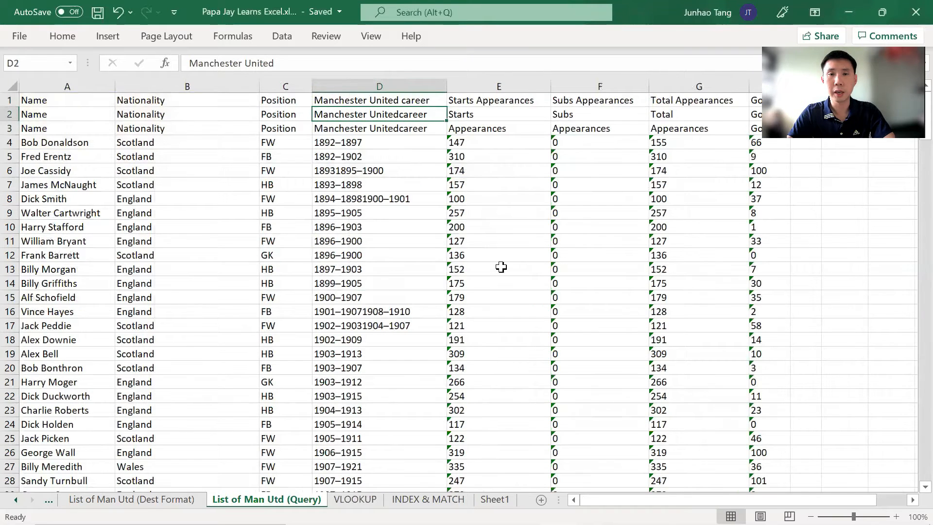
{"action": "key", "text": "Down"}
{"action": "key", "text": "shift+space"}
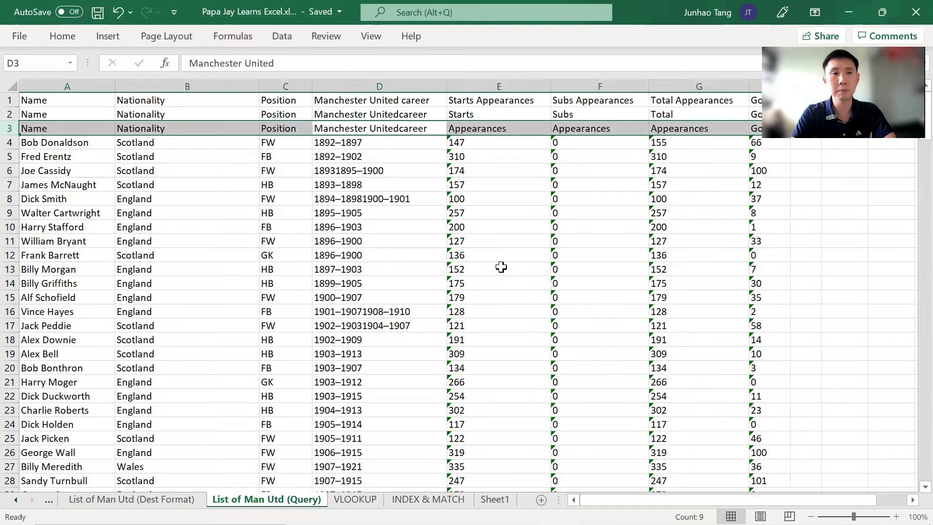
{"action": "key", "text": "ctrl+minus"}
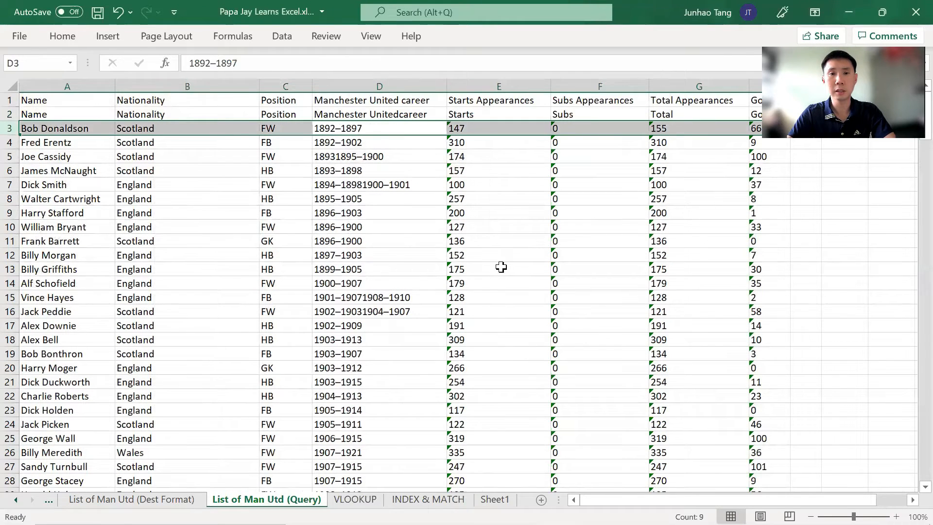
- Delete the remaining duplicate header row directly below the main header in row 1
{"action": "key", "text": "Up"}
{"action": "key", "text": "shift+space"}
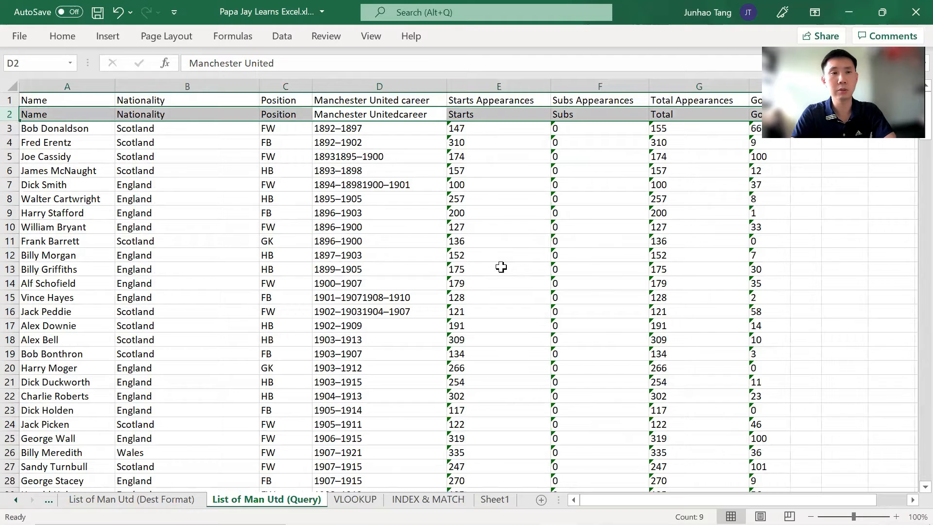
{"action": "key", "text": "ctrl+minus"}
- Check the extent of the player data and delete the Ref column, column I
{"action": "key", "text": "Left"}
{"action": "key", "text": "Left"}
{"action": "key", "text": "Left"}
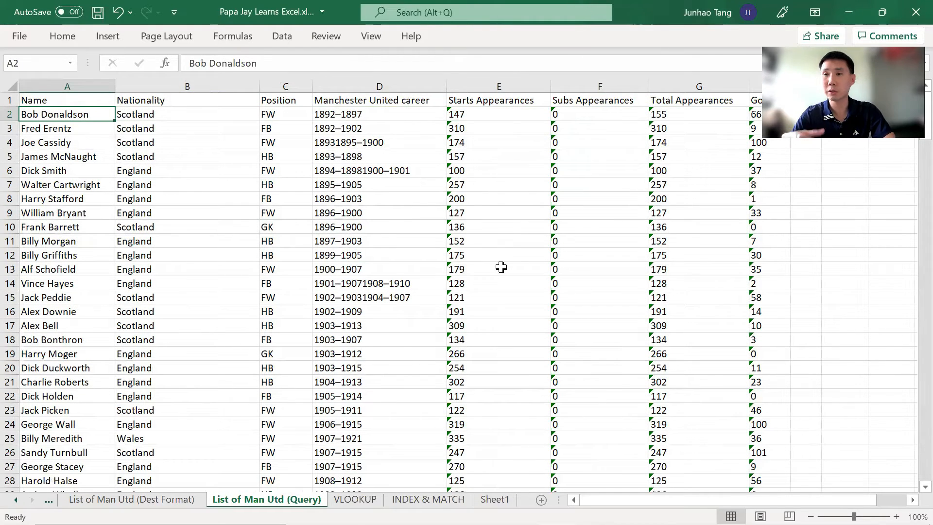
{"action": "key", "text": "ctrl+a"}
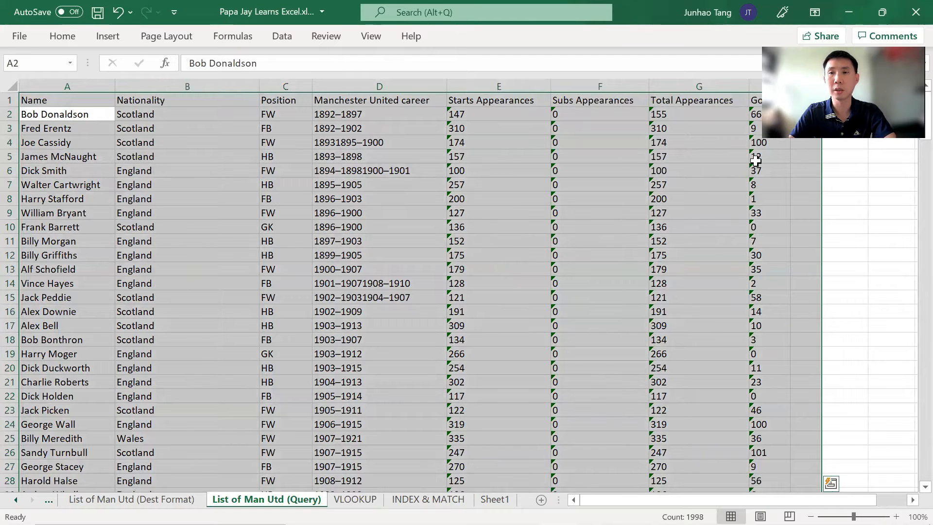
{"action": "left_click", "coordinate": [809, 86]}
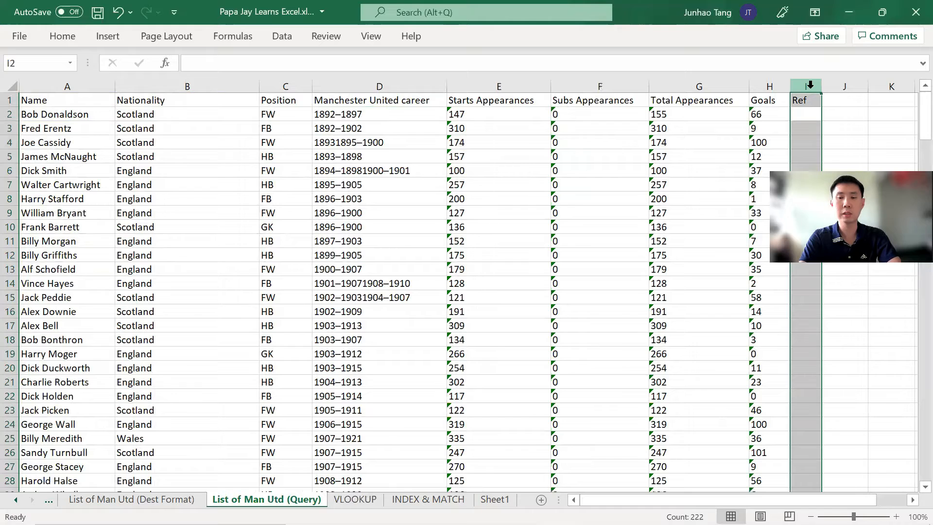
{"action": "key", "text": "ctrl+minus"}
- Name the whole player data range, headers included, as manutdplayers
{"action": "key", "text": "Left"}
{"action": "key", "text": "Left"}
{"action": "key", "text": "Left"}
{"action": "key", "text": "Left"}
{"action": "key", "text": "Left"}
{"action": "key", "text": "Left"}
{"action": "key", "text": "Left"}
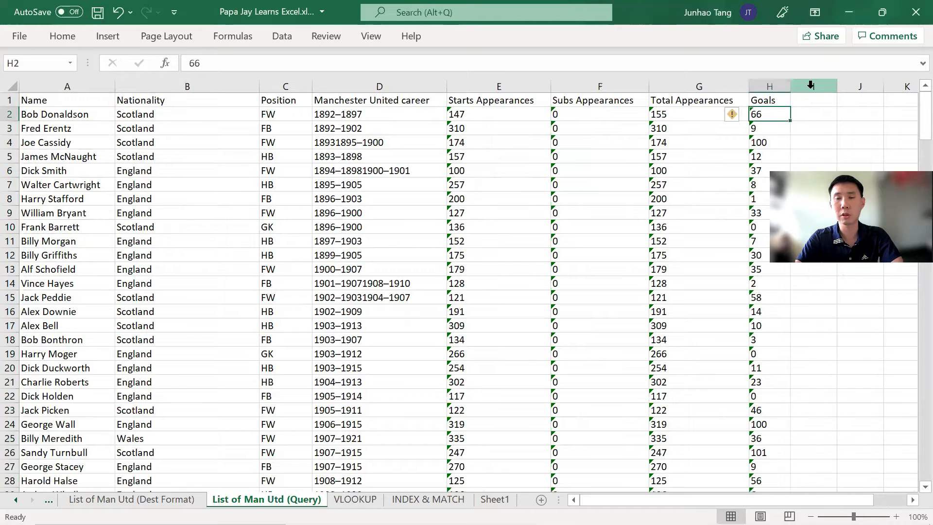
{"action": "key", "text": "ctrl+a"}
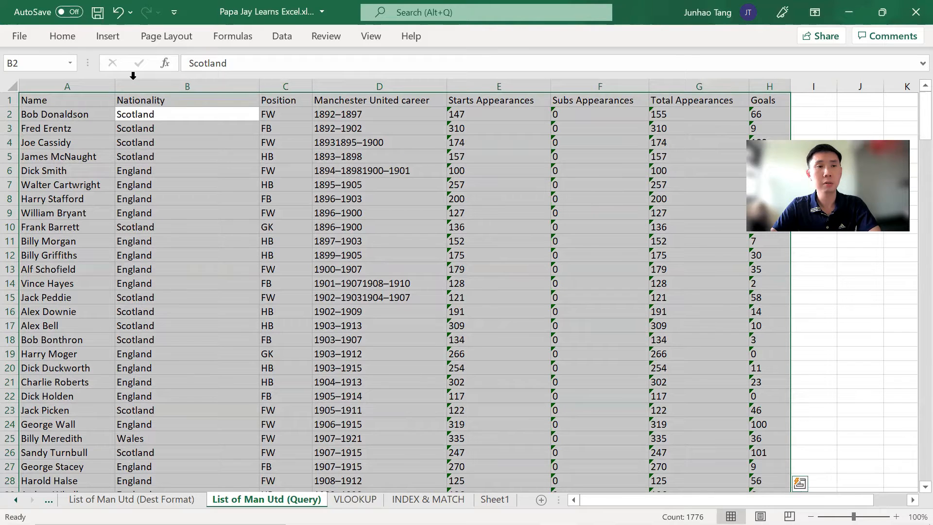
{"action": "left_click", "coordinate": [40, 66]}
{"action": "type", "text": "man"}
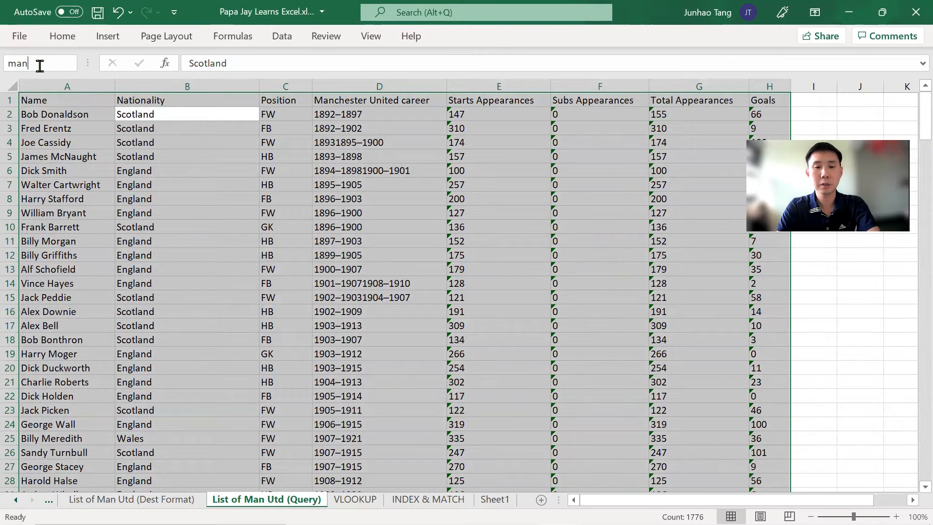
{"action": "type", "text": "utd"}
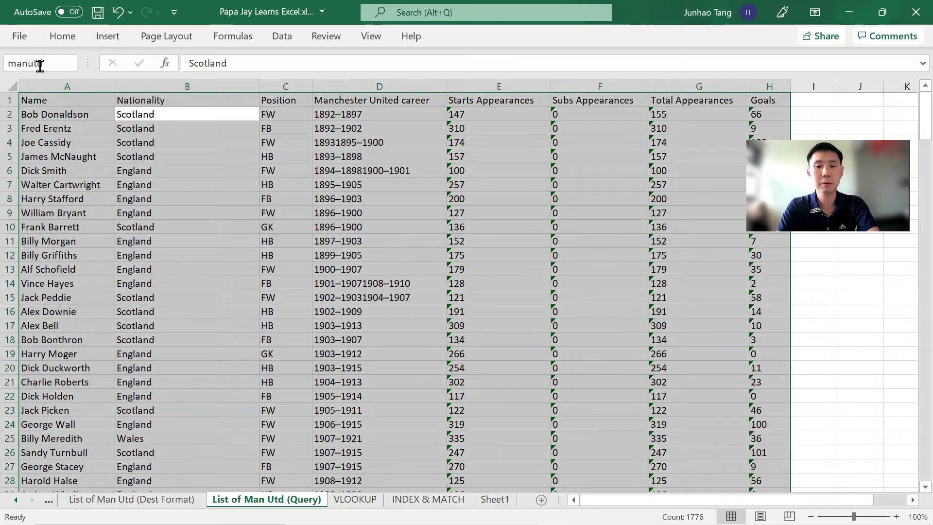
{"action": "type", "text": "players"}
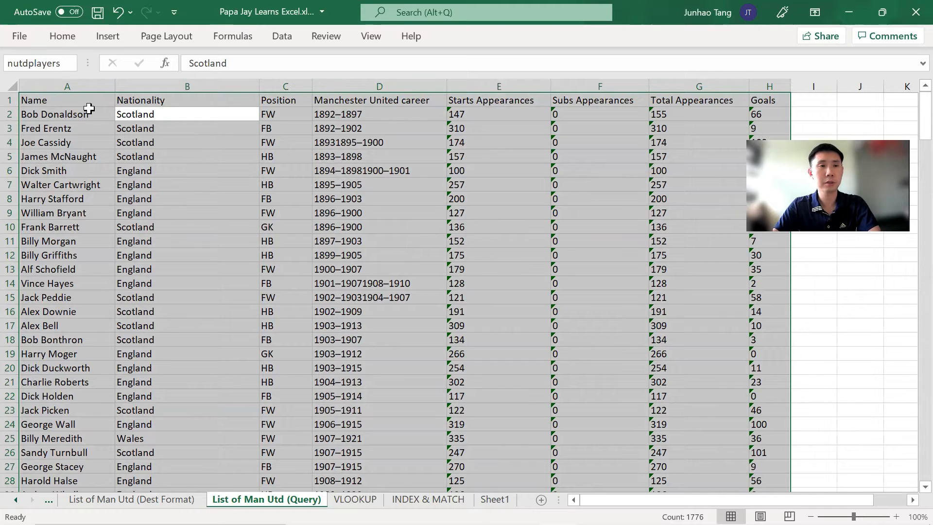
{"action": "key", "text": "Return"}
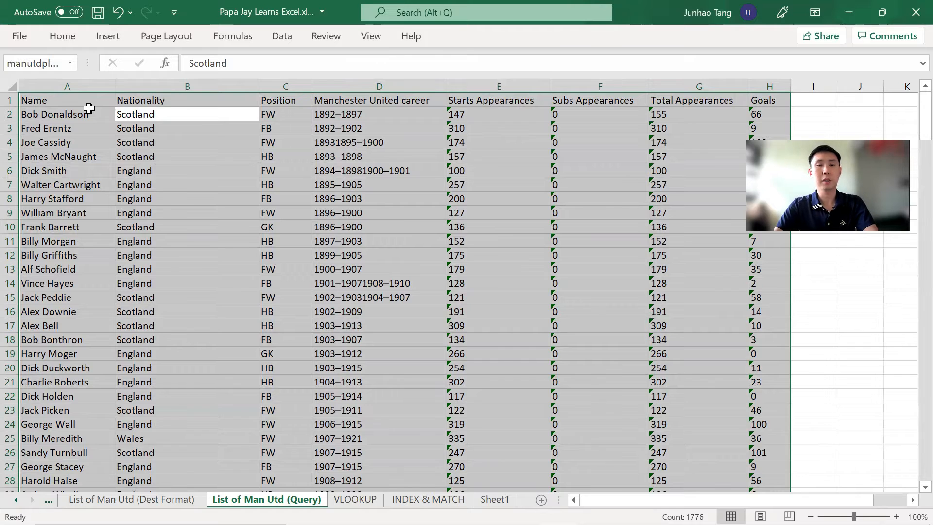
- Clear the sample first and last name in B7:C7 of the VLOOKUP sheet
{"action": "key", "text": "ctrl+Page_Down"}
{"action": "key", "text": "Left"}
{"action": "key", "text": "Left"}
{"action": "key", "text": "Left"}
{"action": "key", "text": "Left"}
{"action": "key", "text": "Up"}
{"action": "key", "text": "Up"}
{"action": "key", "text": "Up"}
{"action": "key", "text": "Up"}
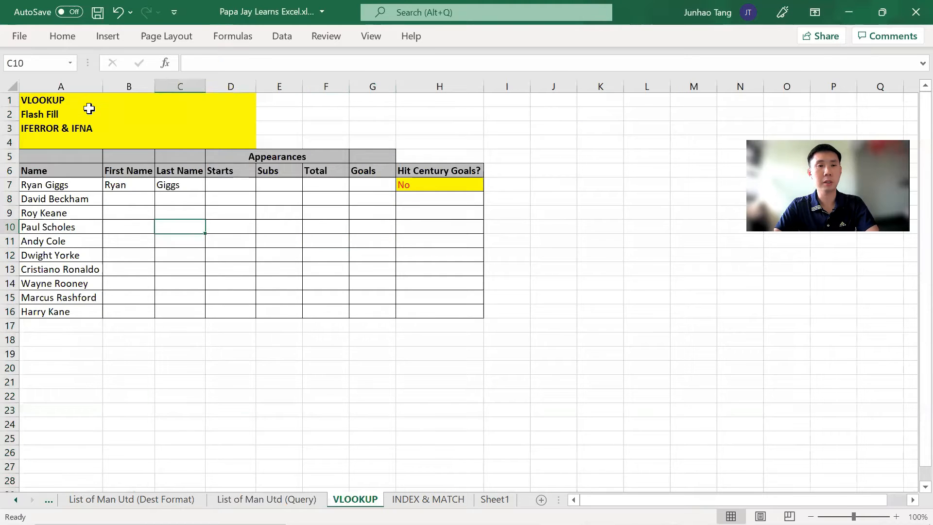
{"action": "key", "text": "Left"}
{"action": "key", "text": "Right"}
{"action": "key", "text": "Left"}
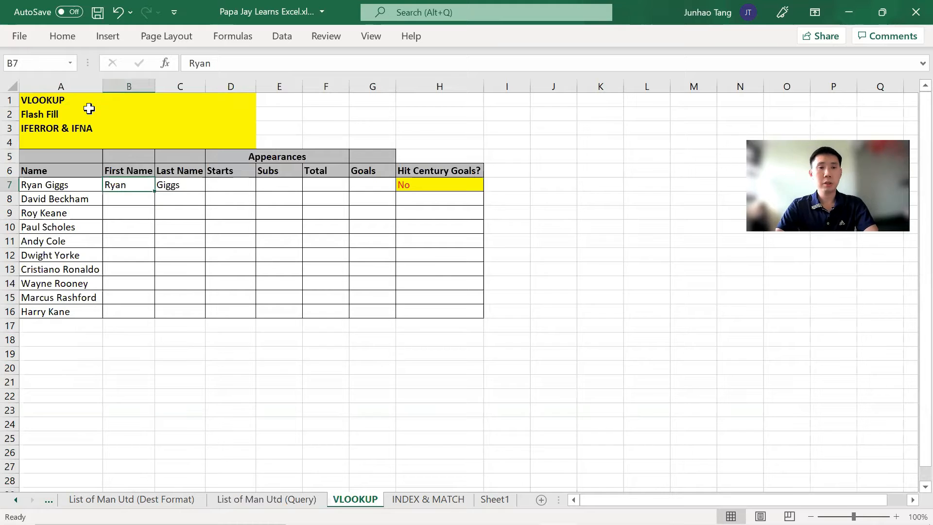
{"action": "key", "text": "shift+Right"}
{"action": "key", "text": "Delete"}
{"action": "key", "text": "Left"}
{"action": "key", "text": "ctrl+space"}
{"action": "key", "text": "Right"}
{"action": "key", "text": "Right"}
{"action": "key", "text": "Left"}
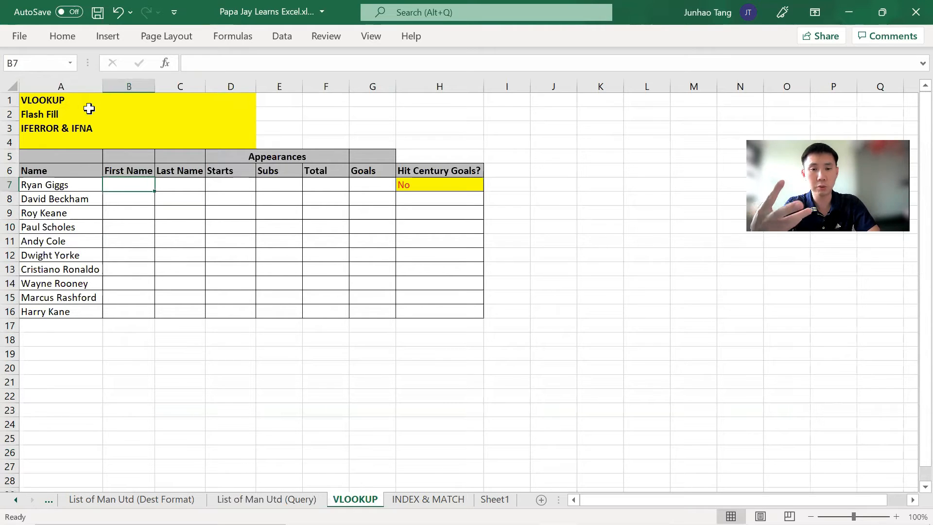
- Review the earlier name-splitting methods on the Splitting Names Up sheet and return to the VLOOKUP sheet
{"action": "key", "text": "ctrl+Page_Up"}
{"action": "key", "text": "ctrl+Page_Up"}
{"action": "key", "text": "ctrl+Page_Up"}
{"action": "key", "text": "ctrl+Page_Up"}
{"action": "key", "text": "ctrl+Page_Up"}
{"action": "key", "text": "ctrl+Page_Up"}
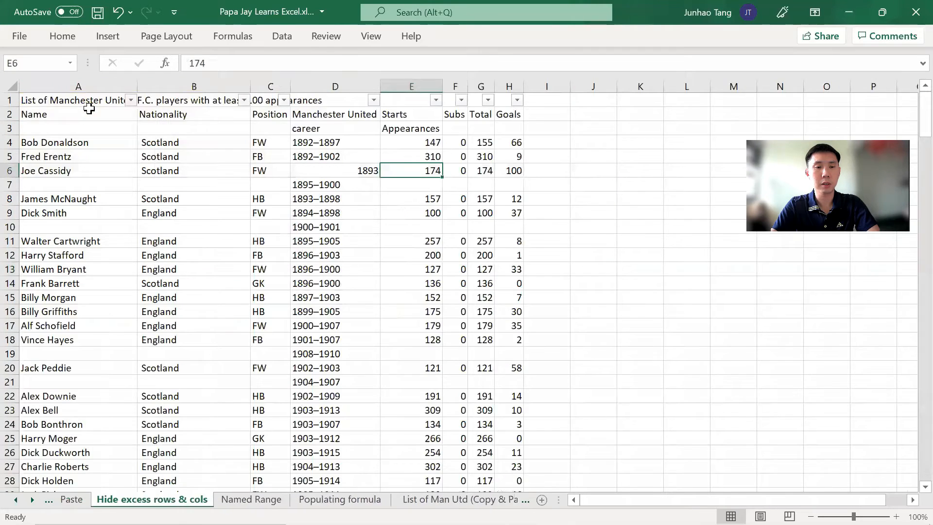
{"action": "key", "text": "ctrl+Page_Up"}
{"action": "key", "text": "ctrl+Page_Up"}
{"action": "key", "text": "ctrl+Page_Up"}
{"action": "key", "text": "ctrl+Page_Up"}
{"action": "key", "text": "ctrl+Page_Down"}
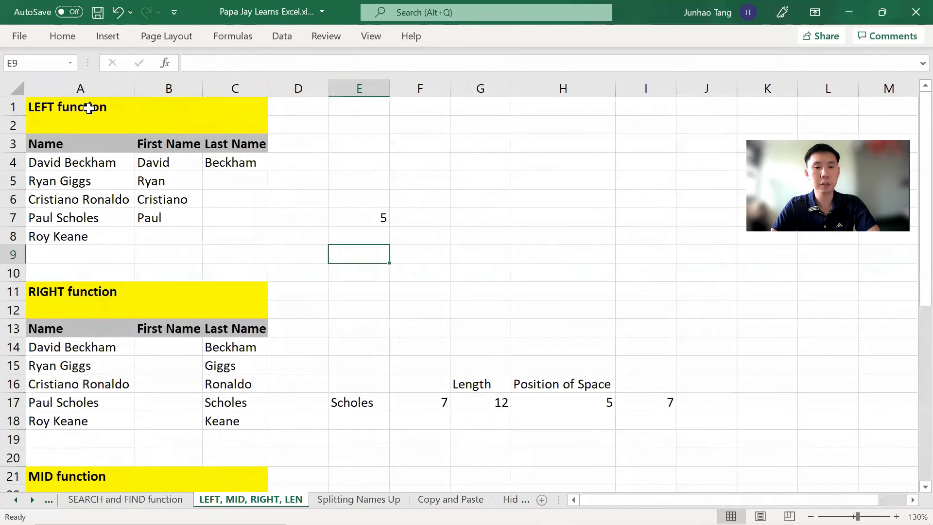
{"action": "key", "text": "ctrl+Page_Down"}
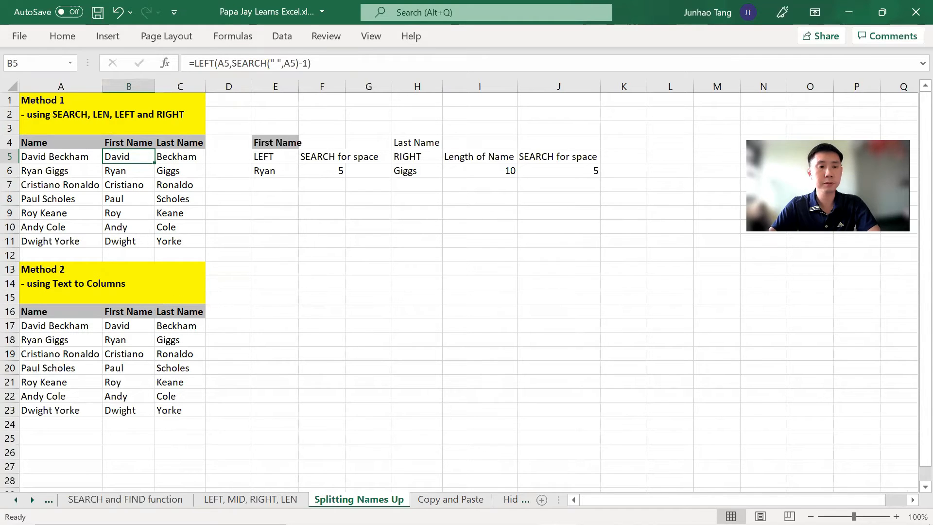
{"action": "left_click", "coordinate": [32, 499], "text": "ctrl"}
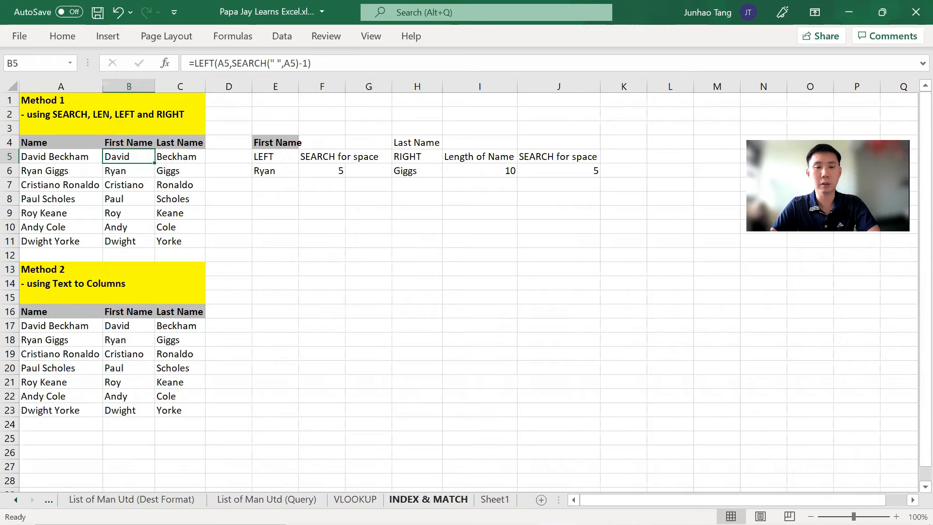
{"action": "left_click", "coordinate": [355, 499]}
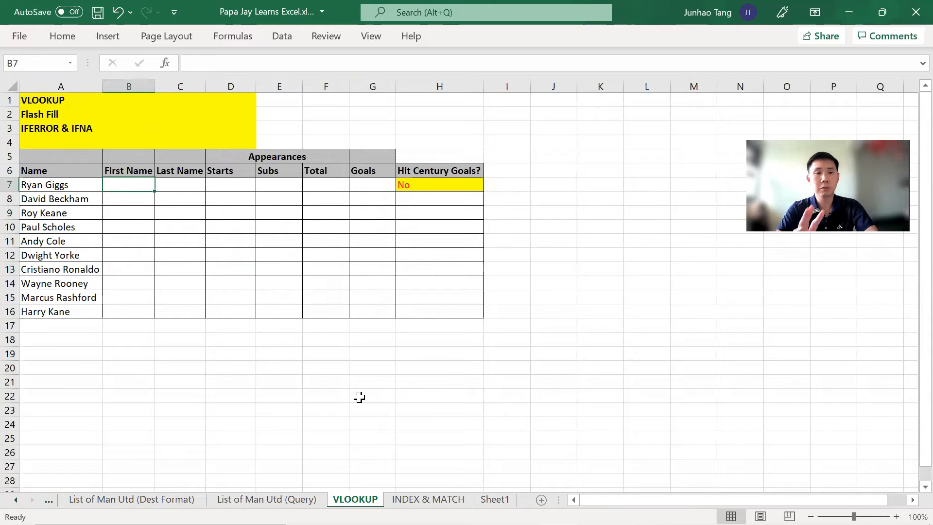
- Enter Ryan in B7 and Flash Fill the rest of the First Name column through row 16
{"action": "type", "text": "Ryan"}
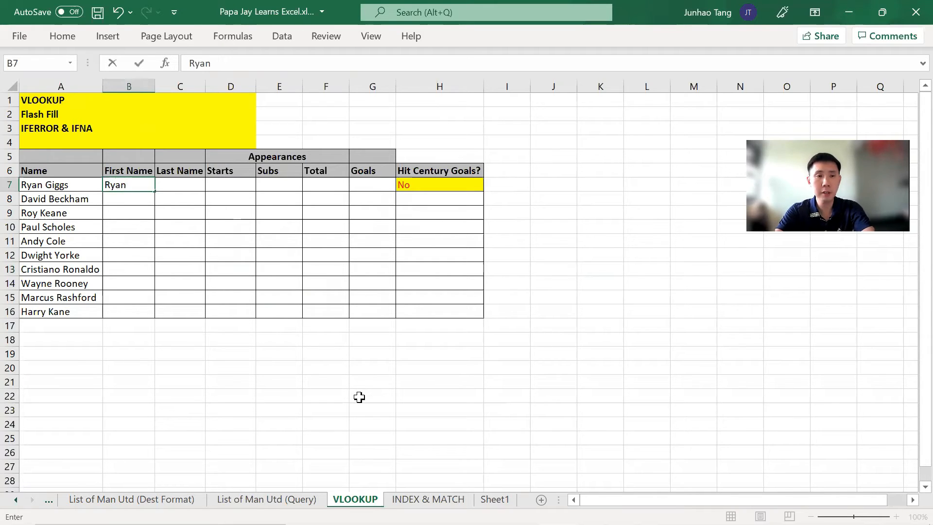
{"action": "key", "text": "Return"}
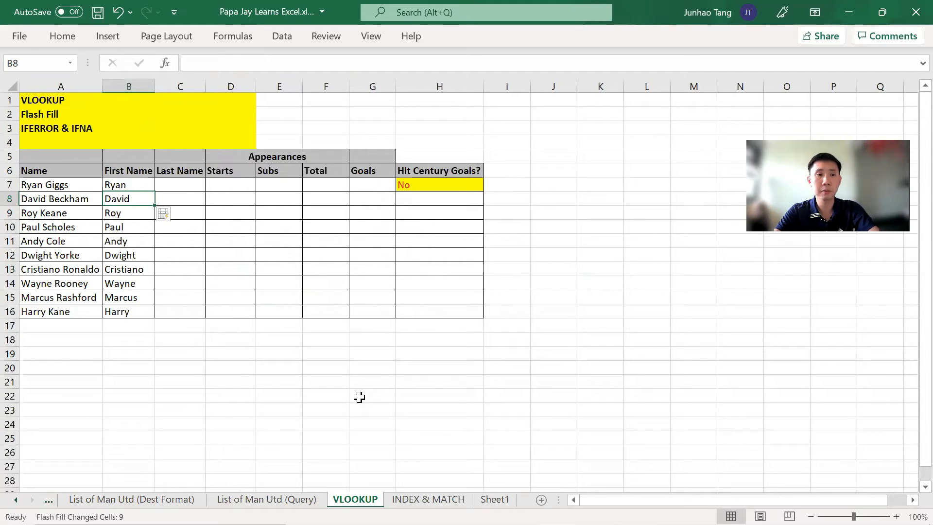
{"action": "key", "text": "ctrl+z"}
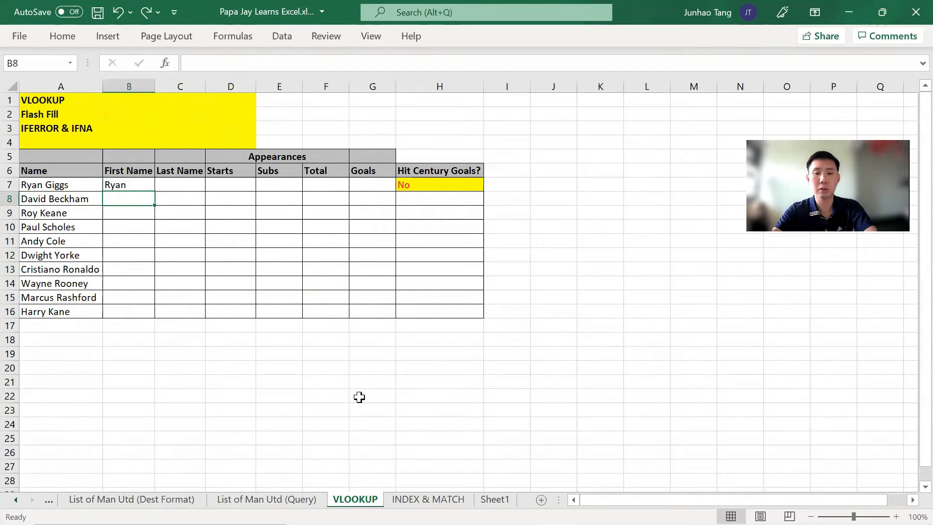
{"action": "key", "text": "ctrl+e"}
- Enter Giggs in C7 and Flash Fill the rest of the Last Name column through row 16
{"action": "key", "text": "Up"}
{"action": "key", "text": "Right"}
{"action": "type", "text": "Giggs"}
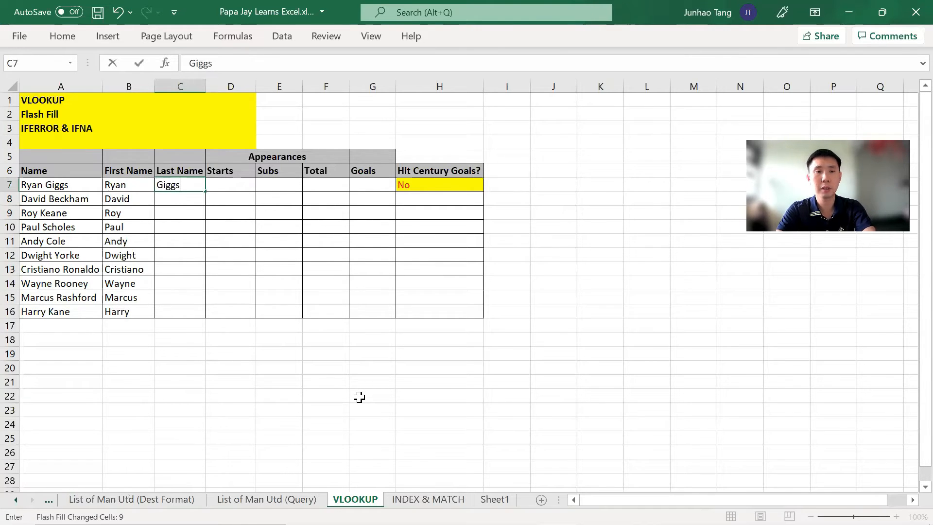
{"action": "key", "text": "Return"}
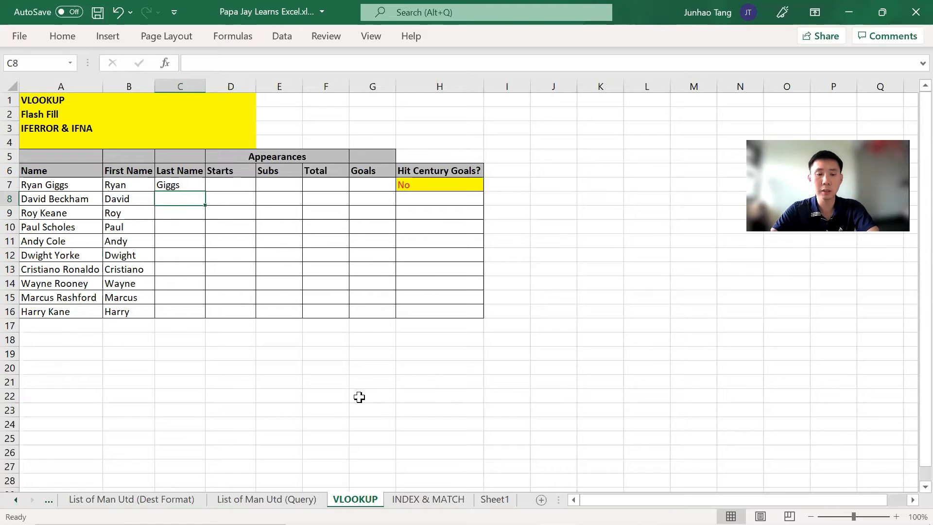
{"action": "key", "text": "alt"}
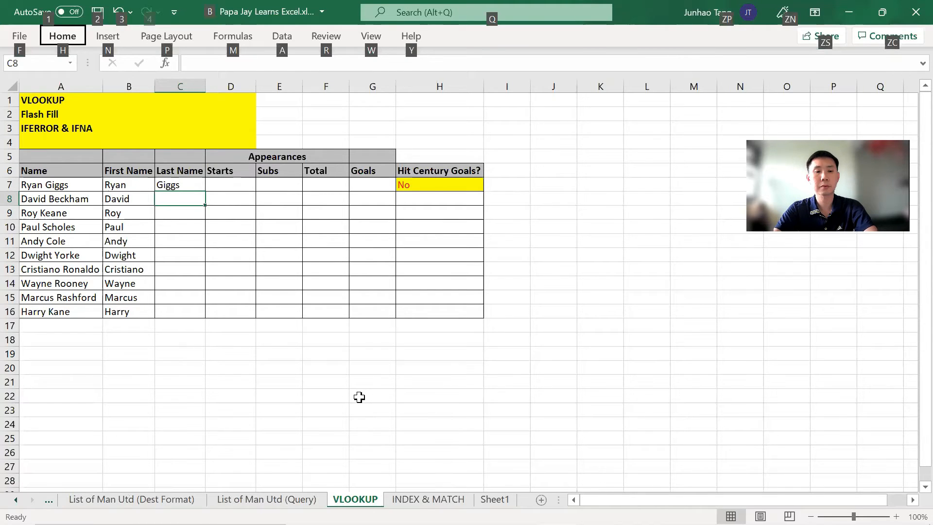
{"action": "key", "text": "a"}
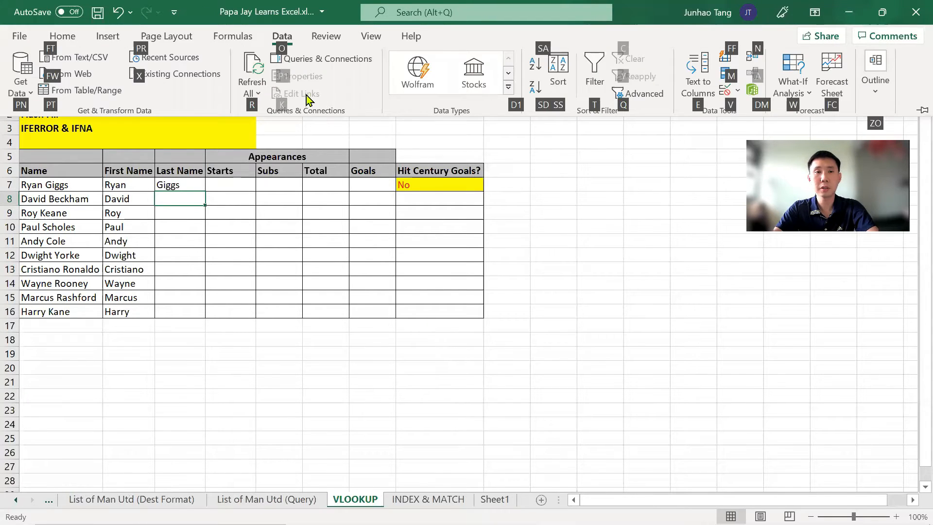
{"action": "left_click", "coordinate": [726, 60]}
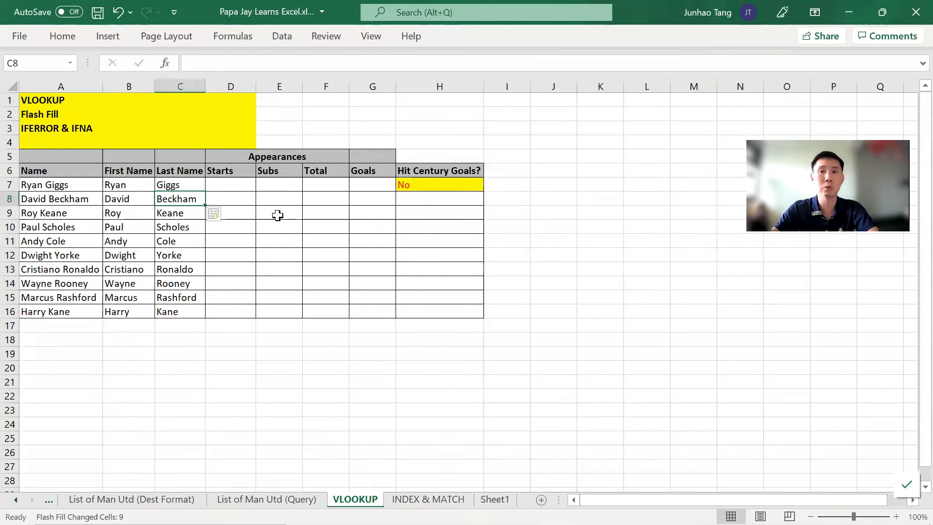
- Review the filled last names and the player names in column A down to row 16
{"action": "key", "text": "Down"}
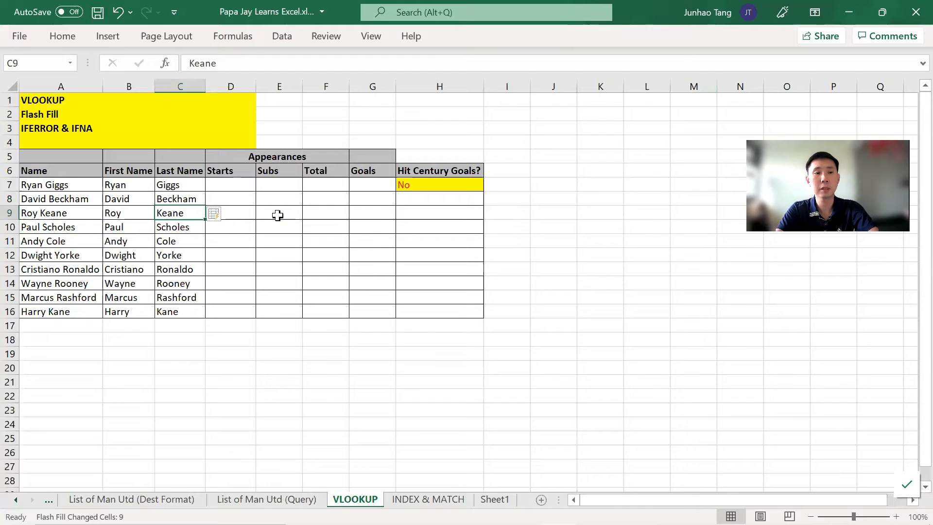
{"action": "key", "text": "Left"}
{"action": "key", "text": "Left"}
{"action": "key", "text": "Down"}
{"action": "key", "text": "Down"}
{"action": "key", "text": "Down"}
{"action": "key", "text": "Down"}
{"action": "key", "text": "Down"}
{"action": "key", "text": "Down"}
{"action": "key", "text": "Down"}
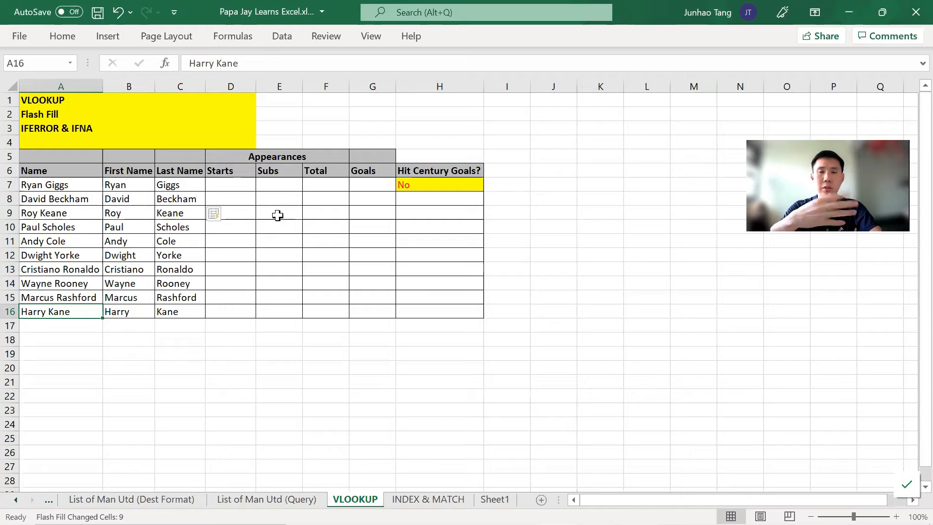
- Start a VLOOKUP in D7, examine its four arguments in the Function Arguments dialog, and cancel the entry
{"action": "key", "text": "Right"}
{"action": "key", "text": "Right"}
{"action": "key", "text": "Right"}
{"action": "key", "text": "Up"}
{"action": "key", "text": "Up"}
{"action": "key", "text": "Up"}
{"action": "key", "text": "Up"}
{"action": "key", "text": "Up"}
{"action": "key", "text": "Up"}
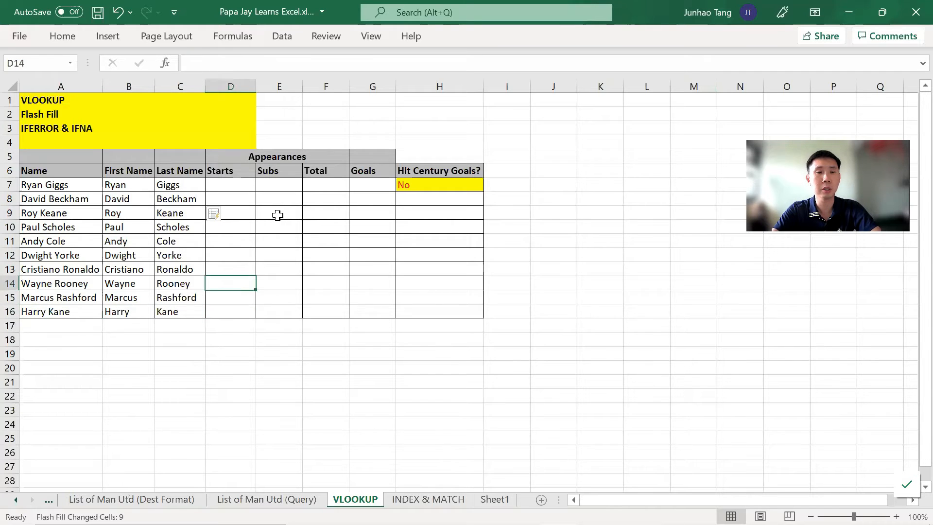
{"action": "key", "text": "Up"}
{"action": "key", "text": "Up"}
{"action": "key", "text": "Up"}
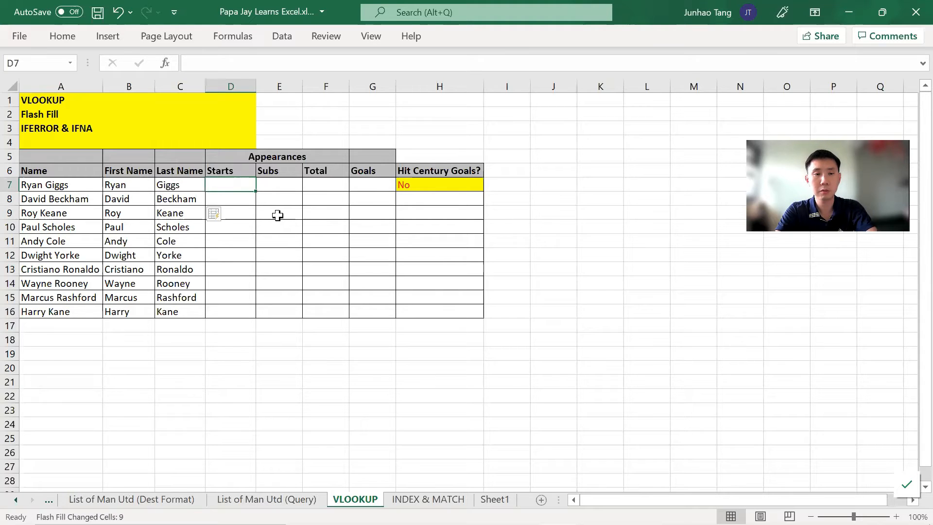
{"action": "type", "text": "=vloo"}
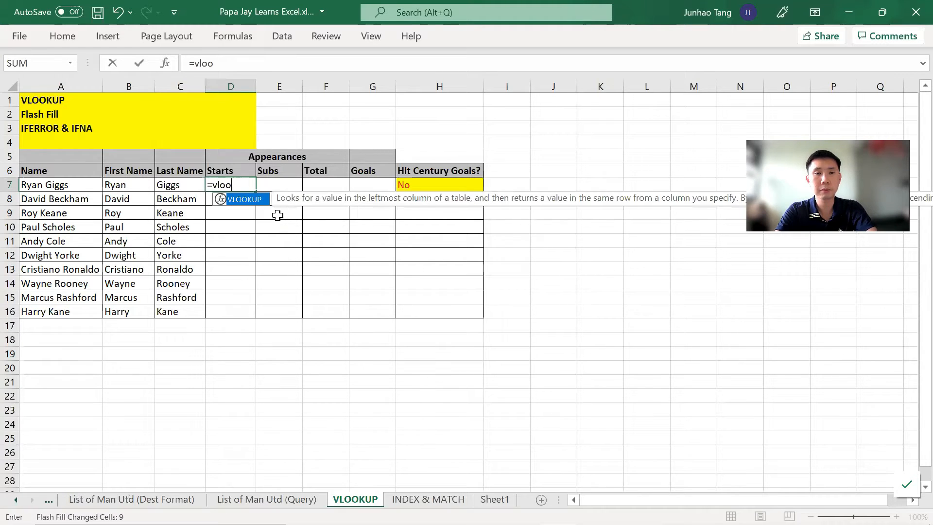
{"action": "key", "text": "Tab"}
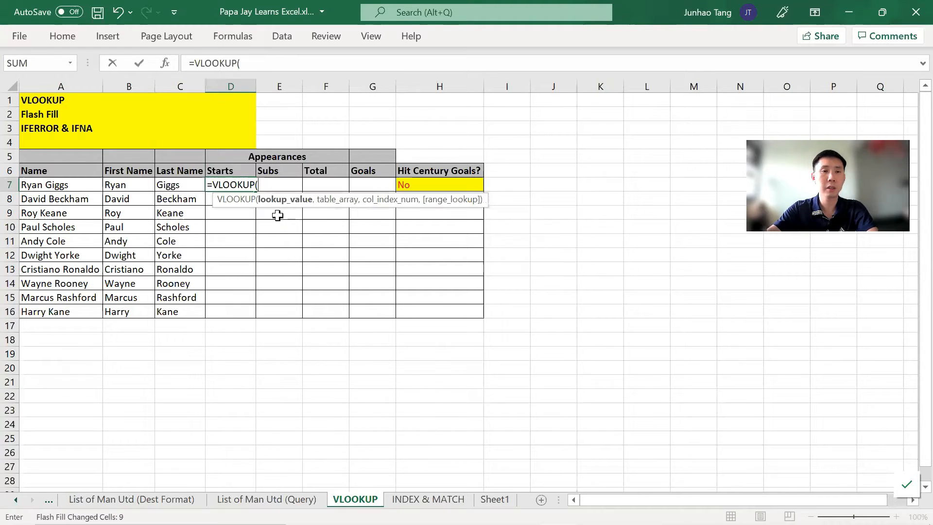
{"action": "left_click", "coordinate": [168, 63]}
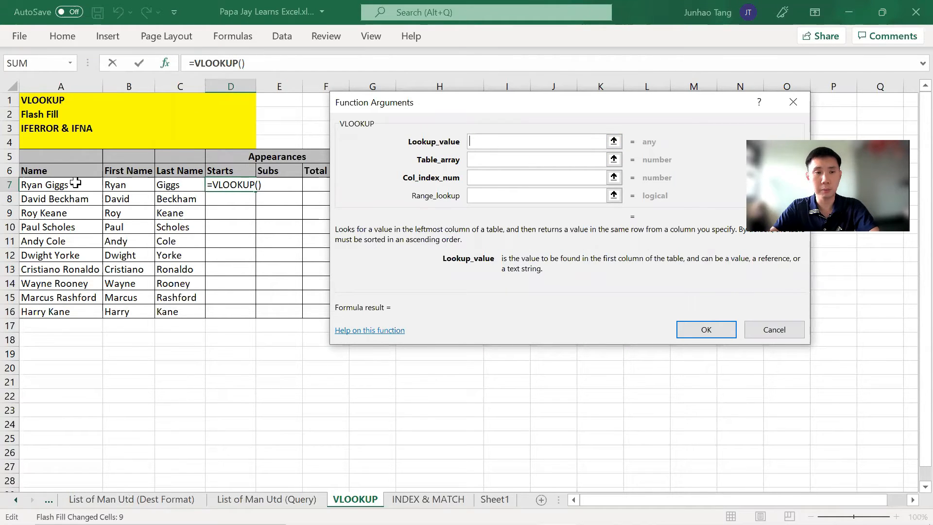
{"action": "left_click", "coordinate": [477, 162]}
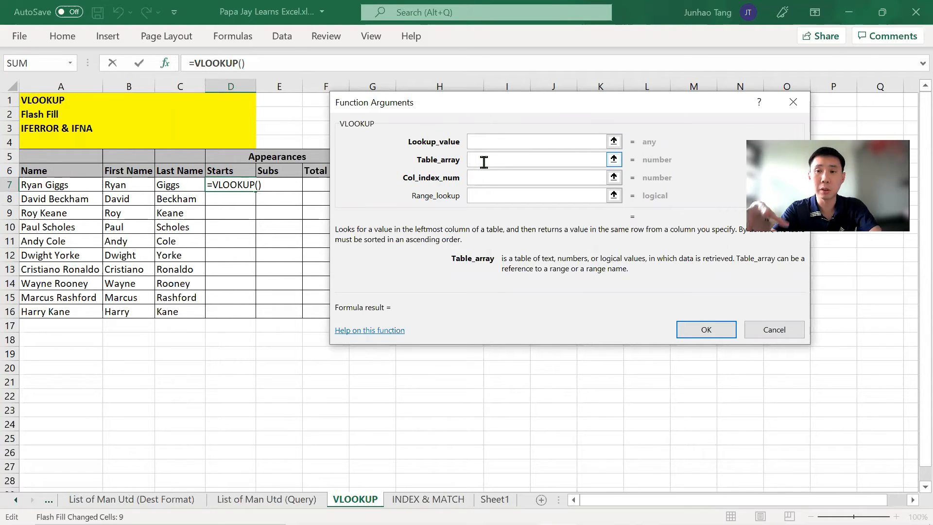
{"action": "left_click_drag", "start_coordinate": [548, 108], "coordinate": [458, 136]}
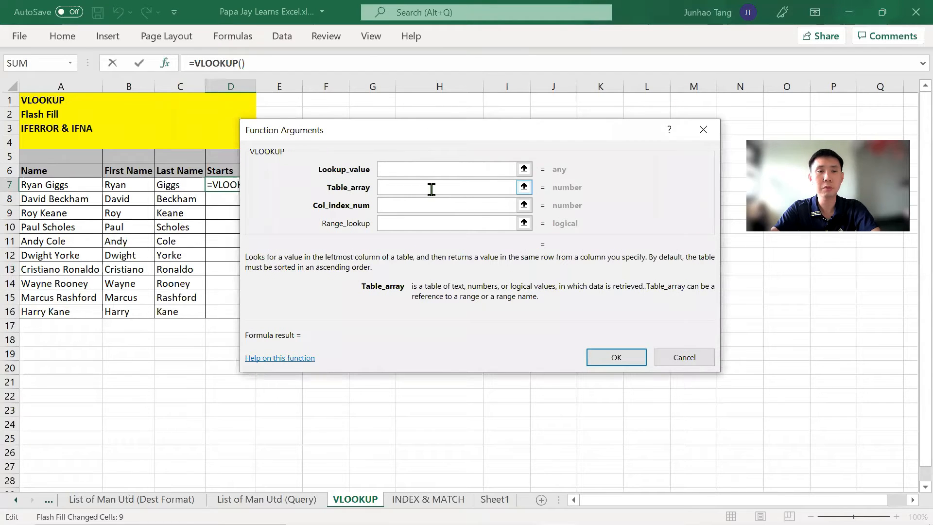
{"action": "left_click", "coordinate": [418, 202]}
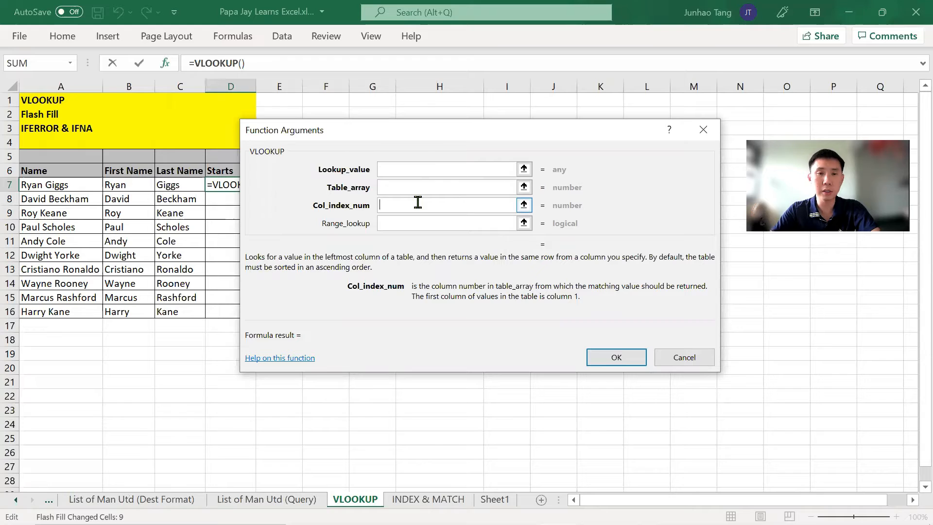
{"action": "key", "text": "Tab"}
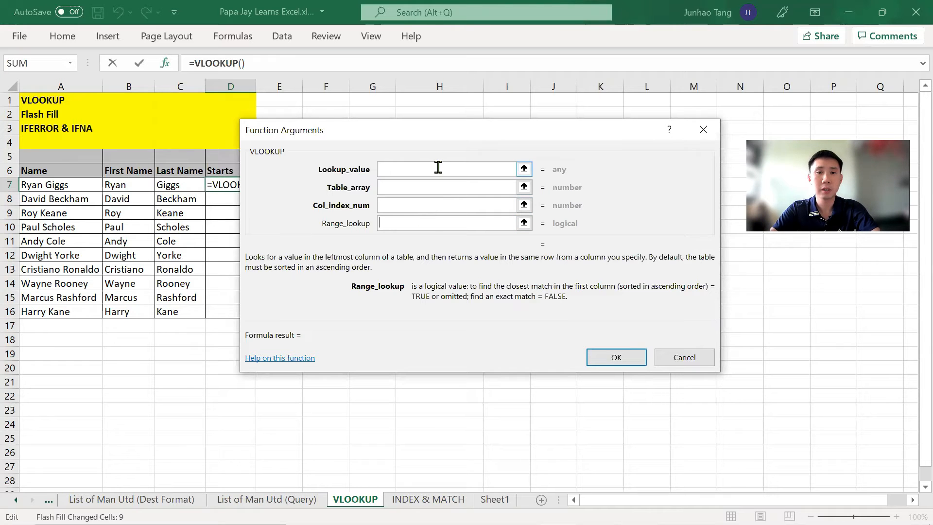
{"action": "key", "text": "Escape"}
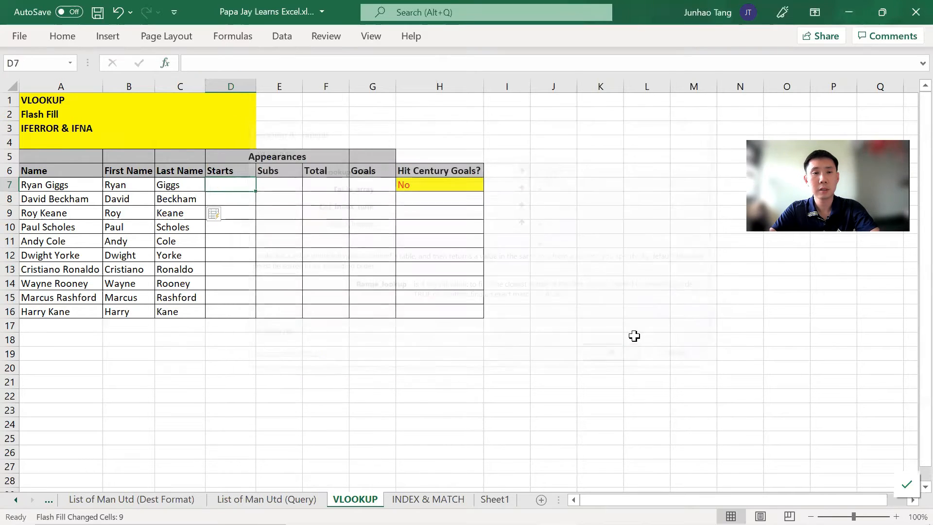
- Begin a VLOOKUP formula in D7 with A7 as the lookup value and manutdplayers as the table array
{"action": "type", "text": "=vlo"}
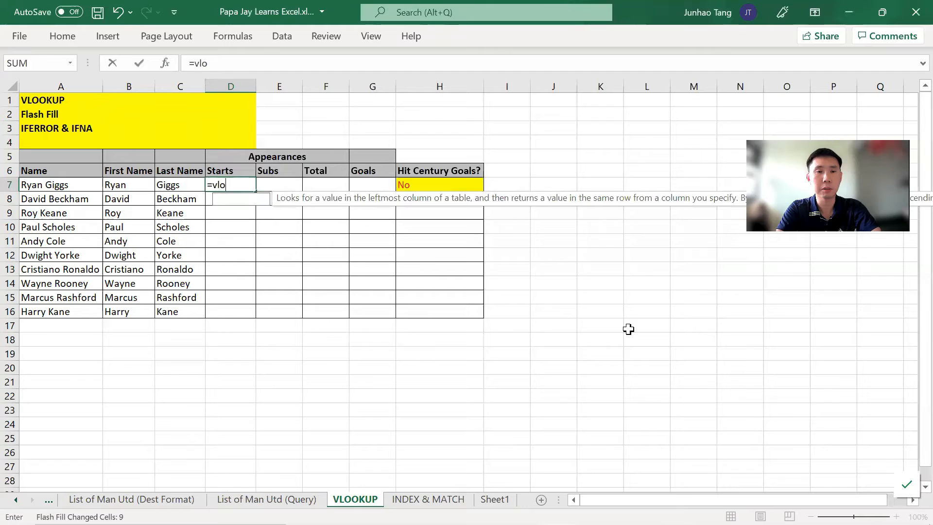
{"action": "key", "text": "Tab"}
{"action": "key", "text": "Left"}
{"action": "key", "text": "Left"}
{"action": "key", "text": "Left"}
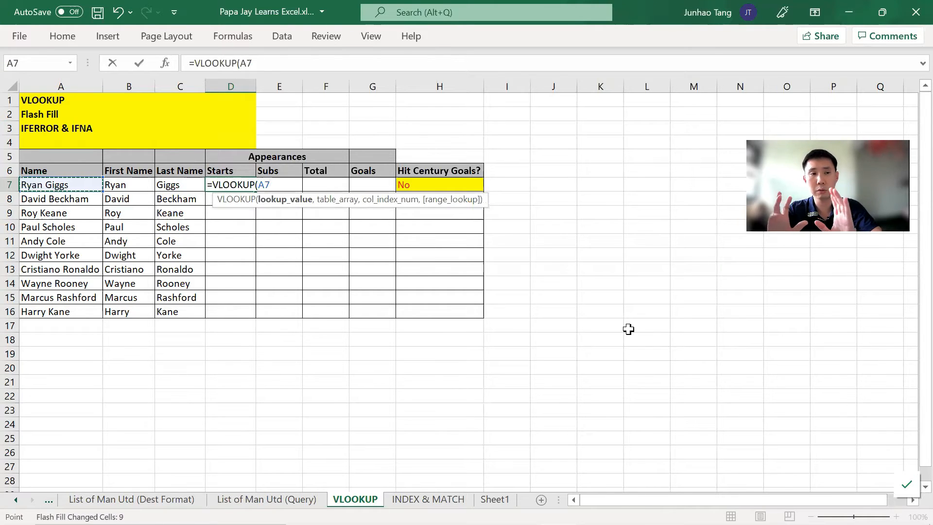
{"action": "type", "text": ","}
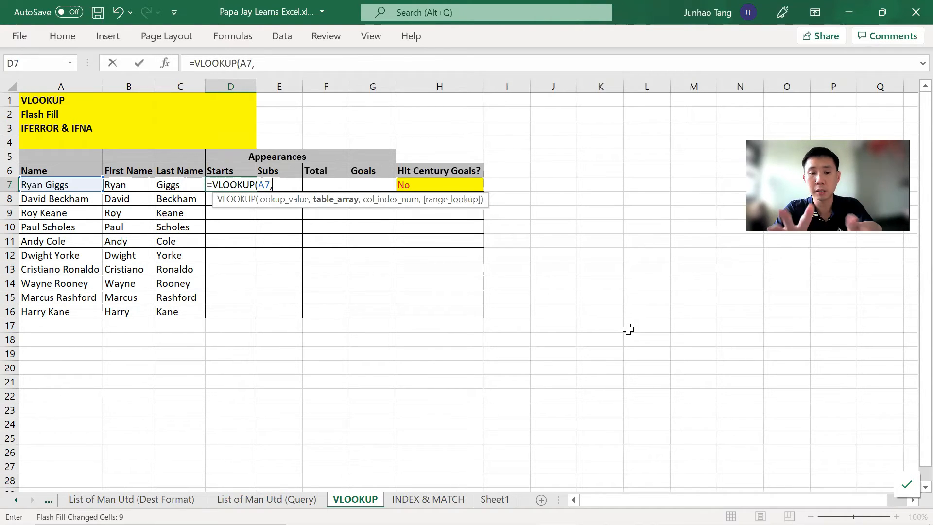
{"action": "type", "text": "man"}
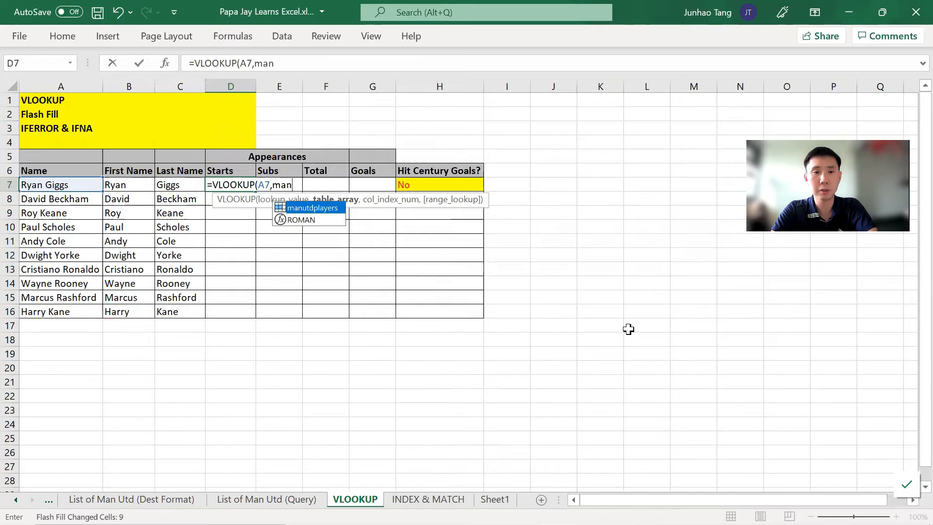
{"action": "type", "text": "utd"}
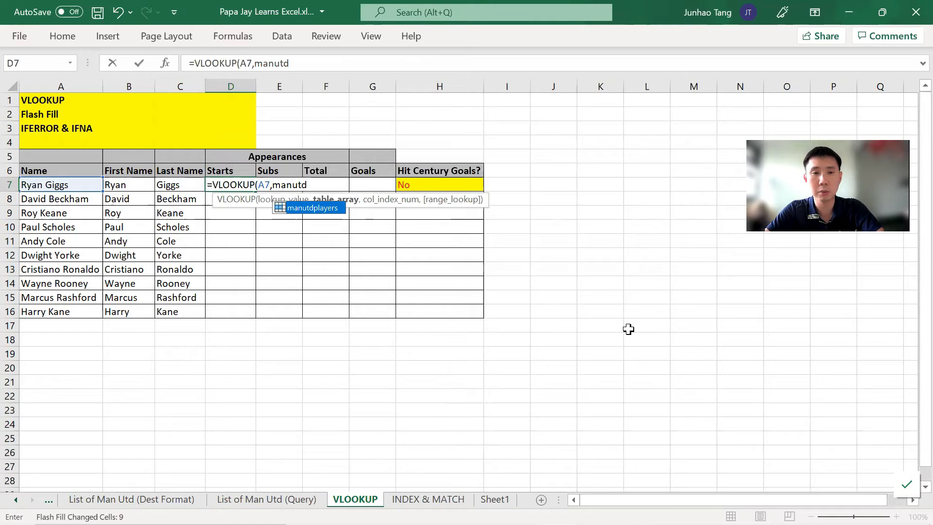
{"action": "key", "text": "Tab"}
{"action": "type", "text": ","}
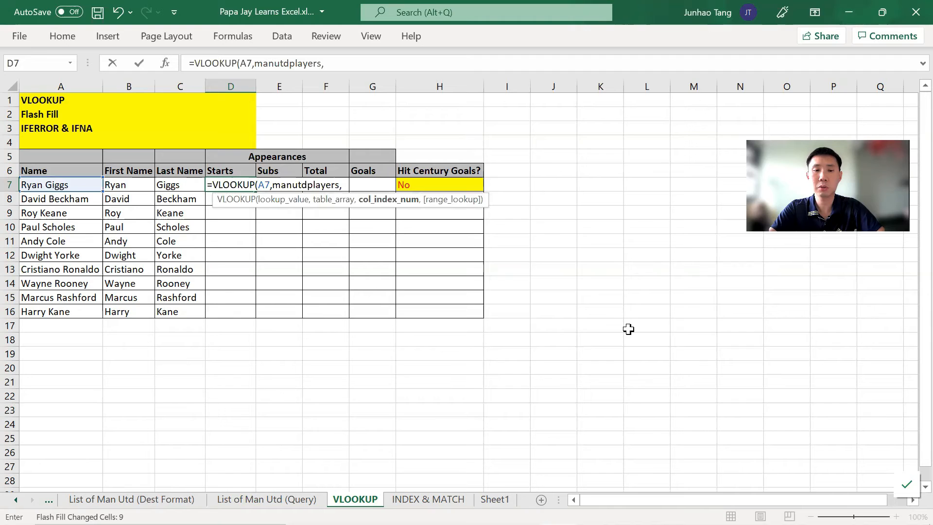
- Check the column order on the List of Man Utd (Query) sheet and remove the sheet reference this adds to the D7 formula
{"action": "key", "text": "ctrl+Page_Up"}
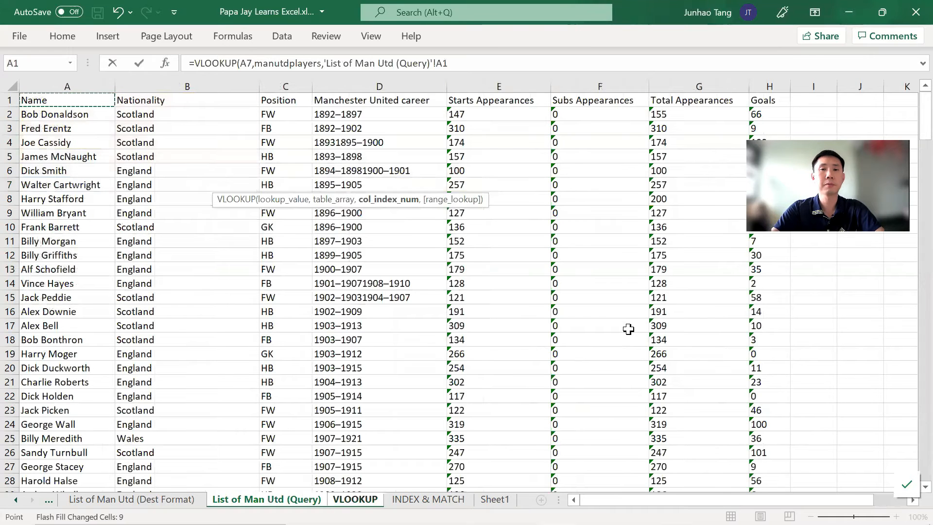
{"action": "key", "text": "Right"}
{"action": "key", "text": "Left"}
{"action": "key", "text": "ctrl+space"}
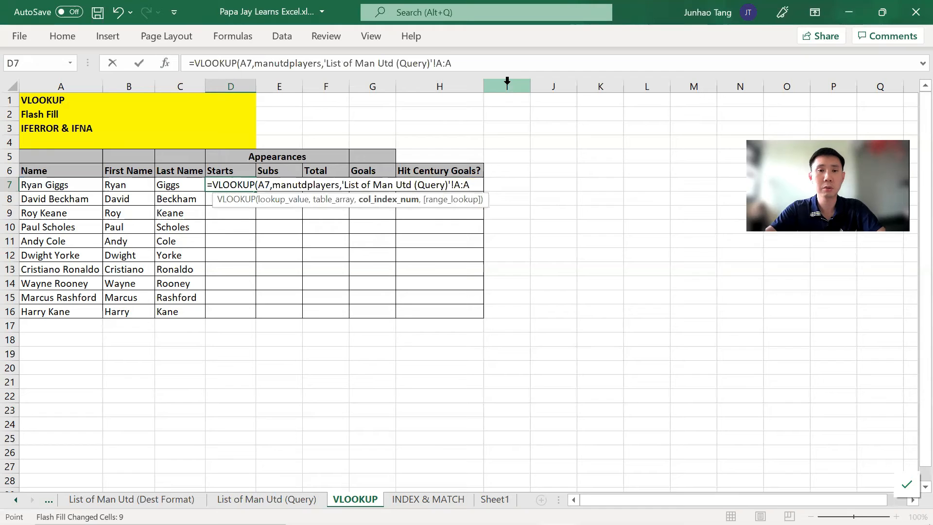
{"action": "key", "text": "BackSpace"}
{"action": "key", "text": "BackSpace"}
{"action": "key", "text": "BackSpace"}
{"action": "key", "text": "BackSpace"}
{"action": "key", "text": "BackSpace"}
{"action": "key", "text": "BackSpace"}
{"action": "key", "text": "BackSpace"}
{"action": "key", "text": "BackSpace"}
{"action": "key", "text": "BackSpace"}
{"action": "key", "text": "BackSpace"}
{"action": "key", "text": "BackSpace"}
{"action": "key", "text": "BackSpace"}
{"action": "key", "text": "BackSpace"}
{"action": "key", "text": "BackSpace"}
{"action": "key", "text": "BackSpace"}
{"action": "key", "text": "BackSpace"}
{"action": "key", "text": "BackSpace"}
{"action": "key", "text": "BackSpace"}
{"action": "key", "text": "BackSpace"}
{"action": "key", "text": "BackSpace"}
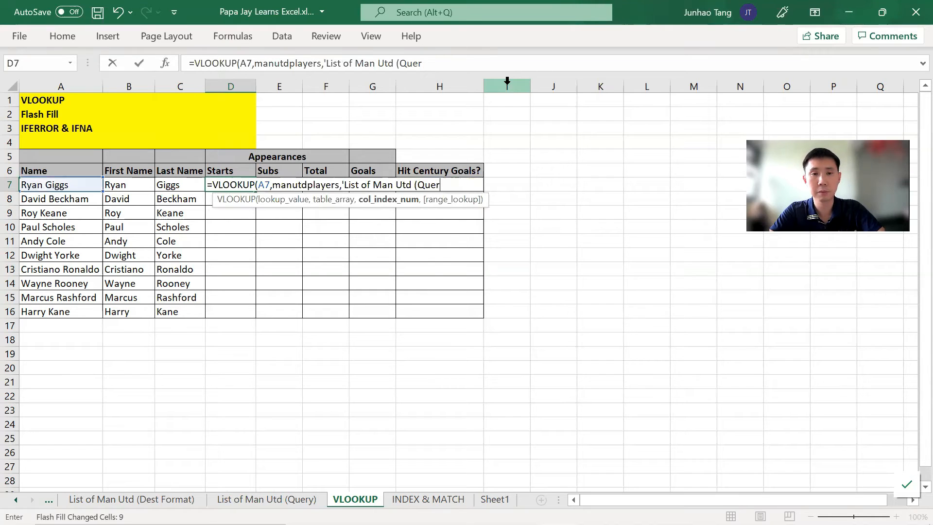
{"action": "key", "text": "BackSpace"}
{"action": "key", "text": "BackSpace"}
{"action": "key", "text": "BackSpace"}
{"action": "key", "text": "BackSpace"}
{"action": "key", "text": "BackSpace"}
{"action": "key", "text": "BackSpace"}
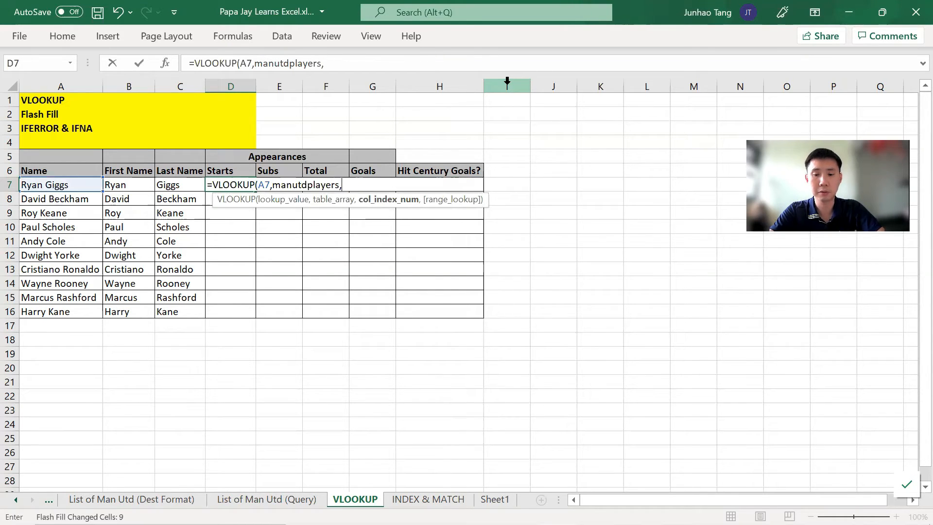
- Complete the VLOOKUP formula in D7 with column index 5 and FALSE for an exact match
{"action": "type", "text": "5"}
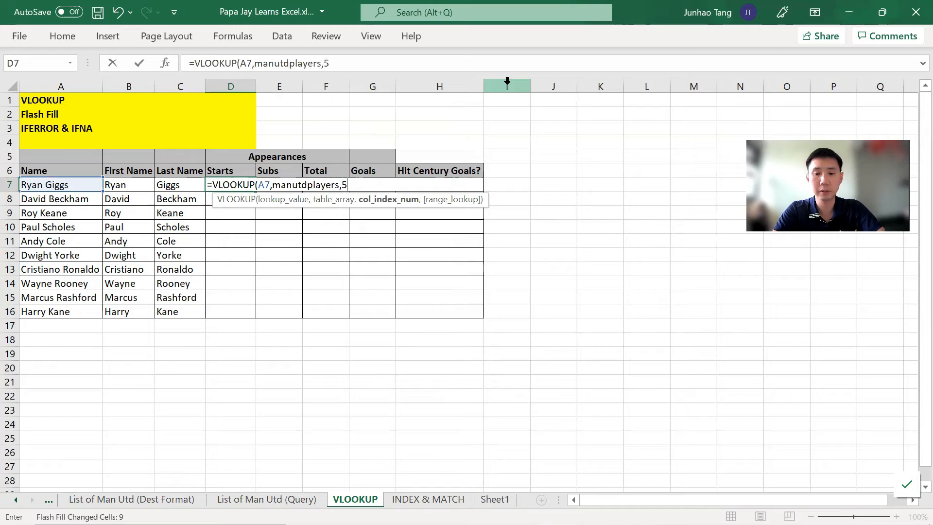
{"action": "type", "text": ",FALSE)"}
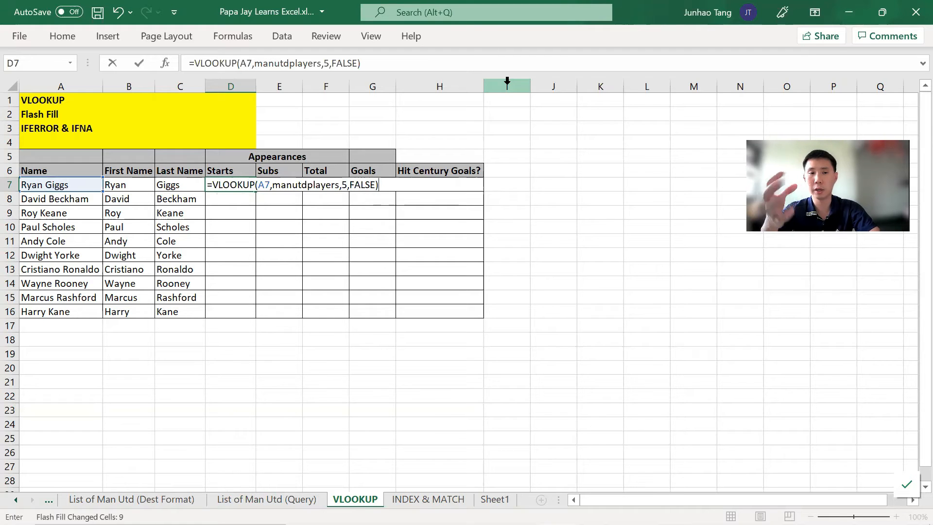
{"action": "key", "text": "Return"}
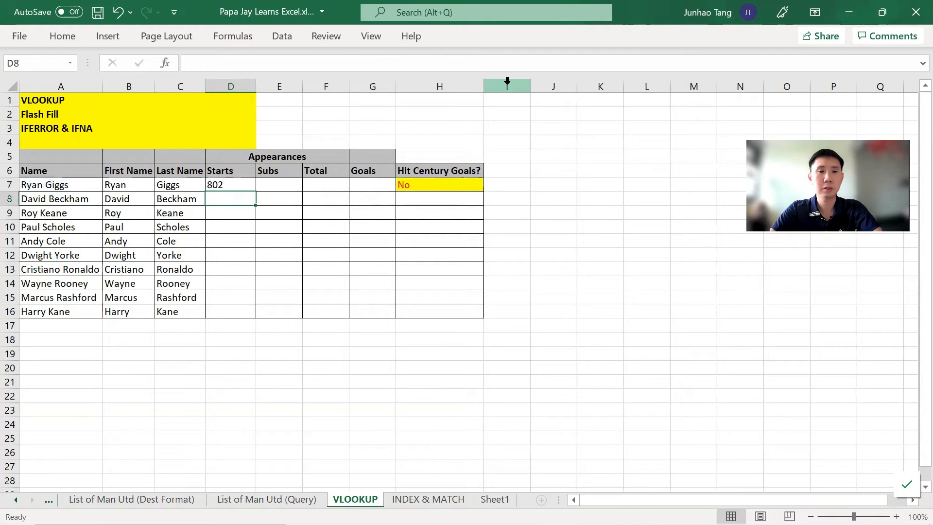
- Review the row 7 cells under Starts, Subs, Total and Goals, and compare them with the column order on the List of Man Utd (Query) sheet
{"action": "key", "text": "Up"}
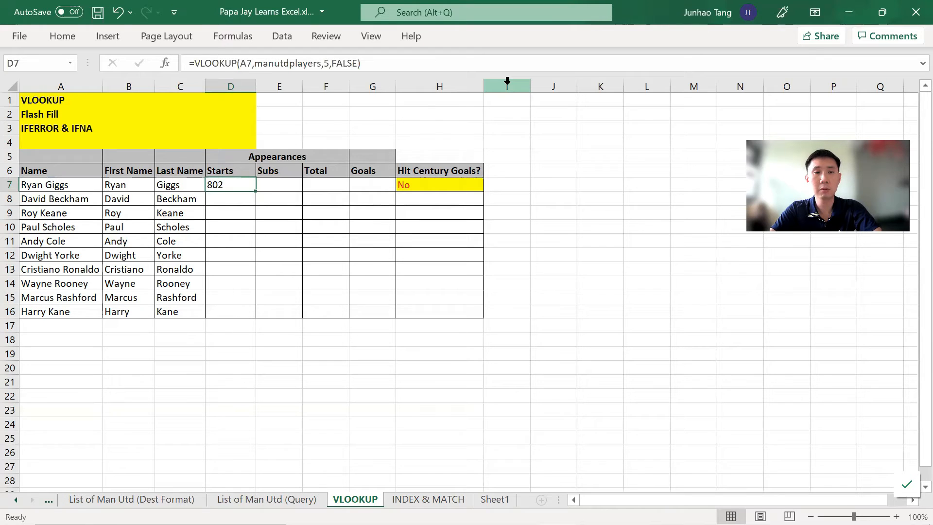
{"action": "key", "text": "Right"}
{"action": "key", "text": "Left"}
{"action": "key", "text": "Right"}
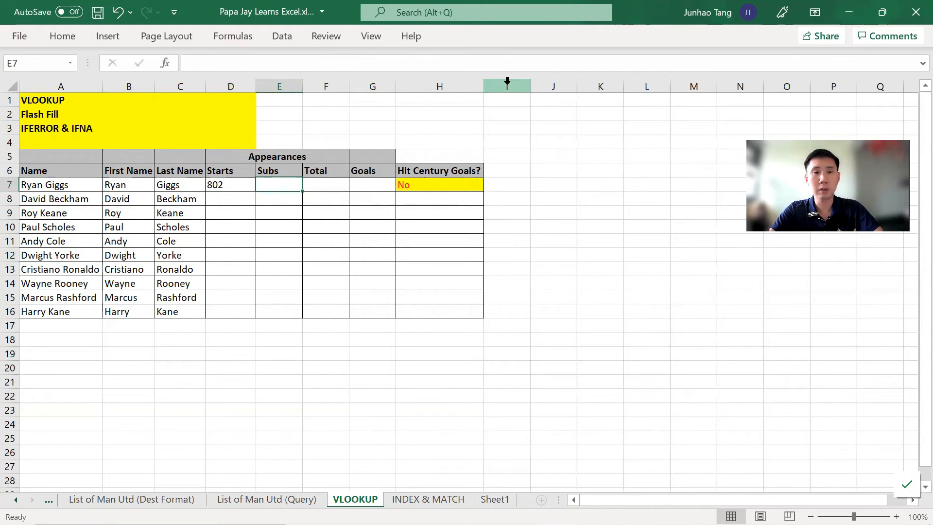
{"action": "key", "text": "Right"}
{"action": "key", "text": "Right"}
{"action": "key", "text": "Left"}
{"action": "key", "text": "Left"}
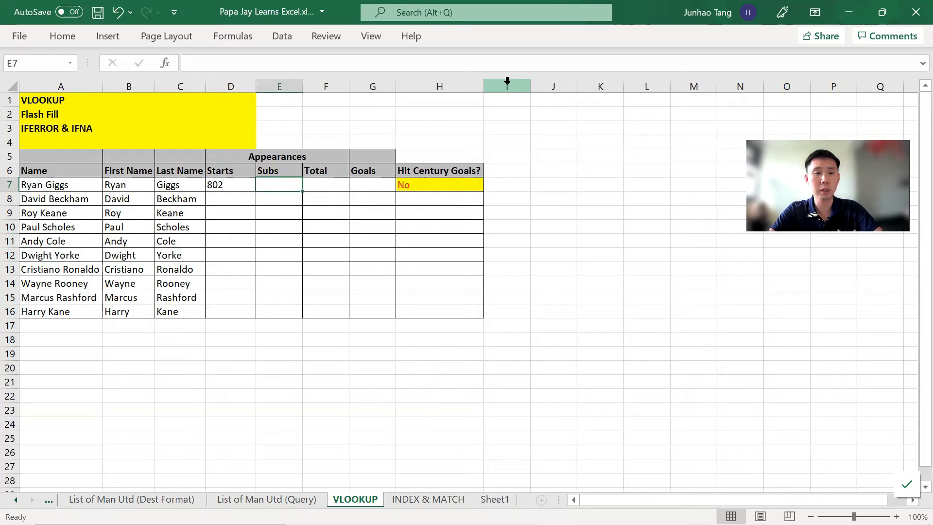
{"action": "key", "text": "Left"}
{"action": "key", "text": "ctrl+bracketleft"}
{"action": "left_click", "coordinate": [507, 80]}
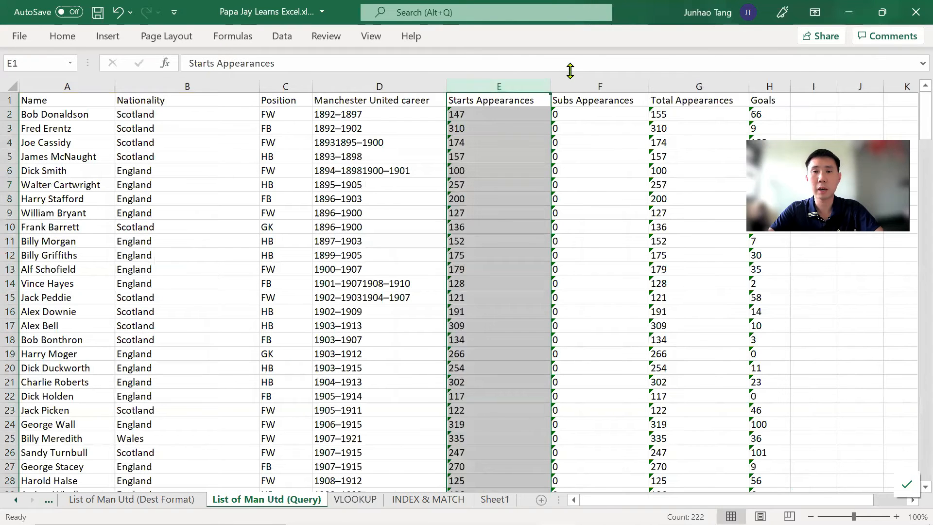
{"action": "key", "text": "ctrl+Page_Down"}
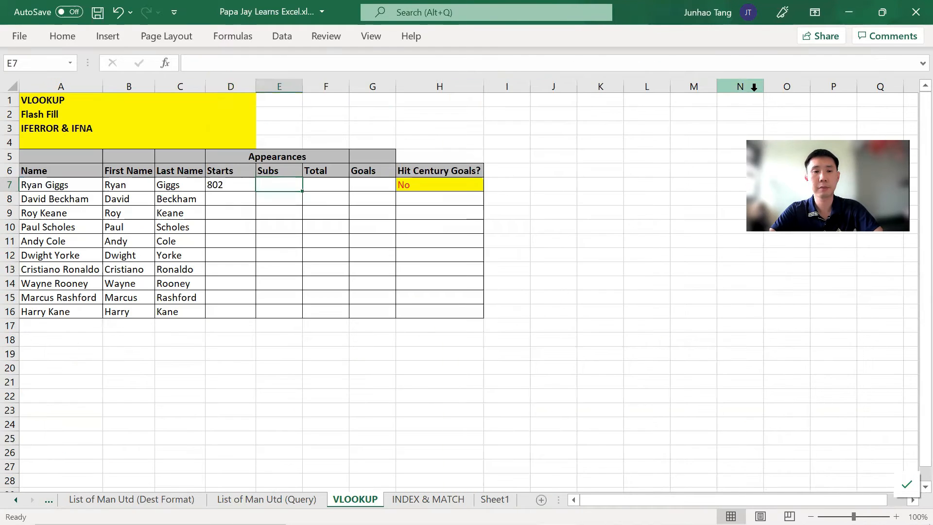
- Lock the lookup value's column in the D7 formula by changing the reference to $A7
{"action": "key", "text": "Left"}
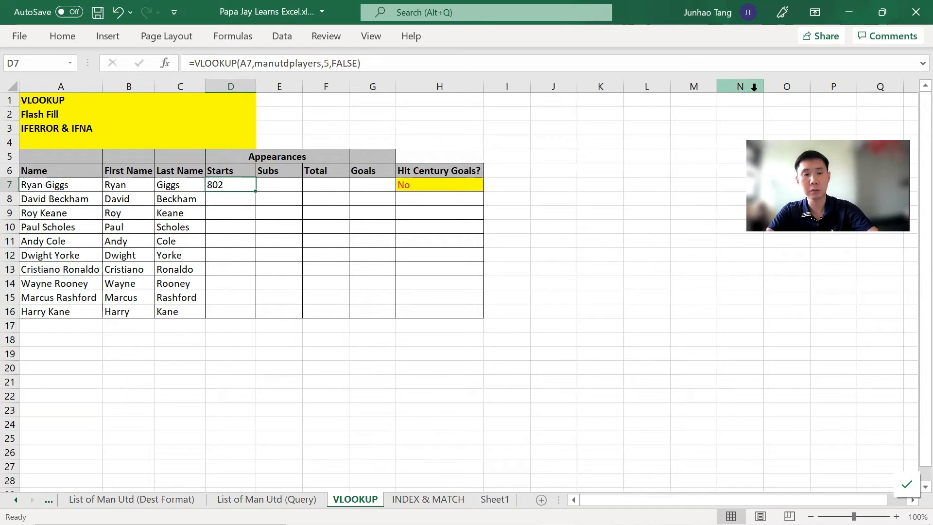
{"action": "key", "text": "F2"}
{"action": "key", "text": "Left"}
{"action": "key", "text": "Left"}
{"action": "key", "text": "Left"}
{"action": "key", "text": "Left"}
{"action": "key", "text": "Left"}
{"action": "key", "text": "Left"}
{"action": "key", "text": "Left"}
{"action": "key", "text": "Left"}
{"action": "key", "text": "Left"}
{"action": "key", "text": "Left"}
{"action": "key", "text": "Left"}
{"action": "key", "text": "Left"}
{"action": "key", "text": "Left"}
{"action": "key", "text": "Left"}
{"action": "key", "text": "Left"}
{"action": "key", "text": "Left"}
{"action": "key", "text": "Left"}
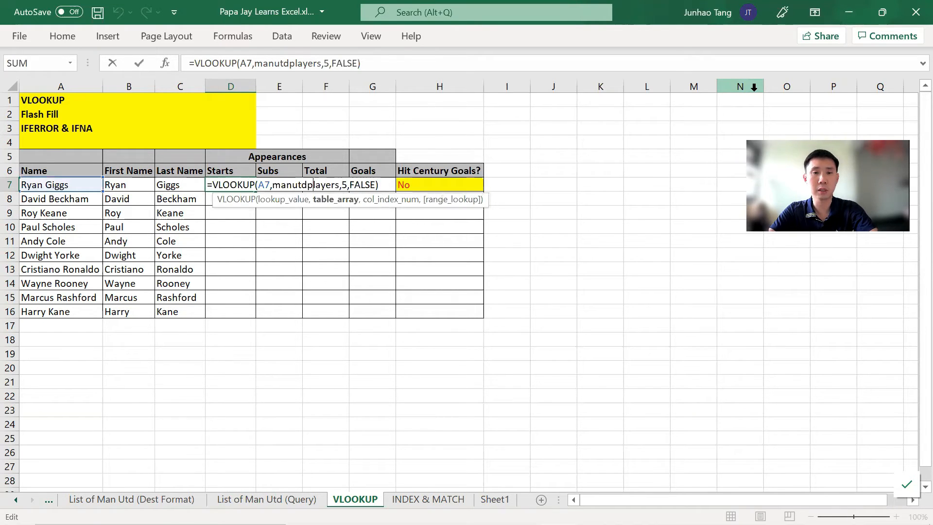
{"action": "key", "text": "Left"}
{"action": "key", "text": "Left"}
{"action": "key", "text": "Left"}
{"action": "key", "text": "Left"}
{"action": "key", "text": "Left"}
{"action": "key", "text": "Left"}
{"action": "key", "text": "Left"}
{"action": "key", "text": "Left"}
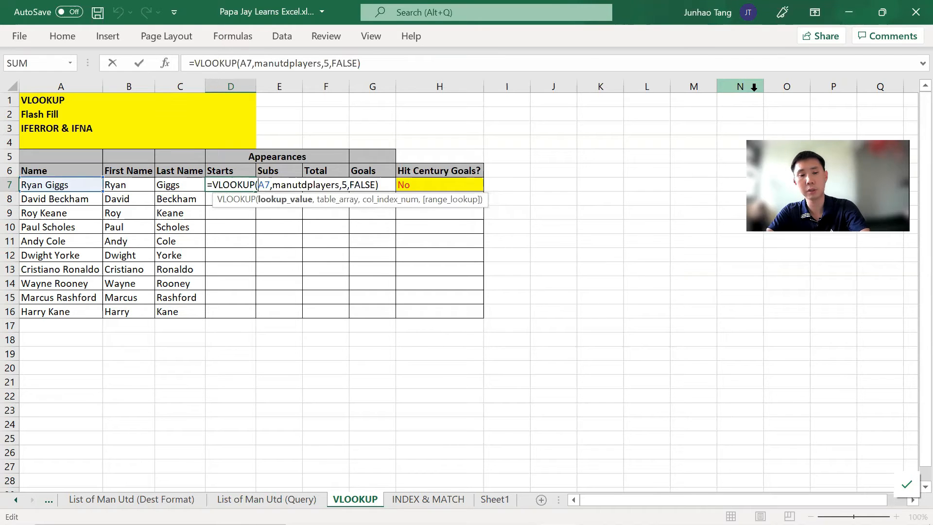
{"action": "type", "text": "$"}
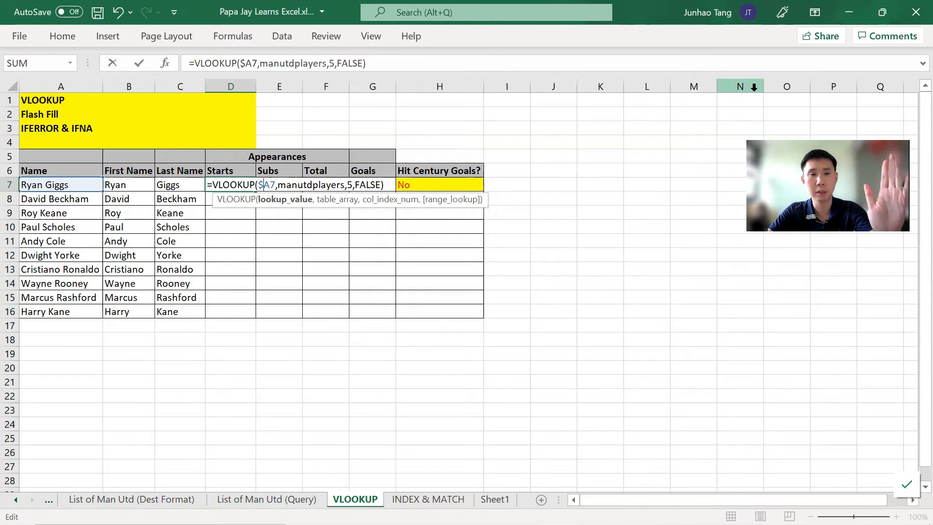
{"action": "key", "text": "Return"}
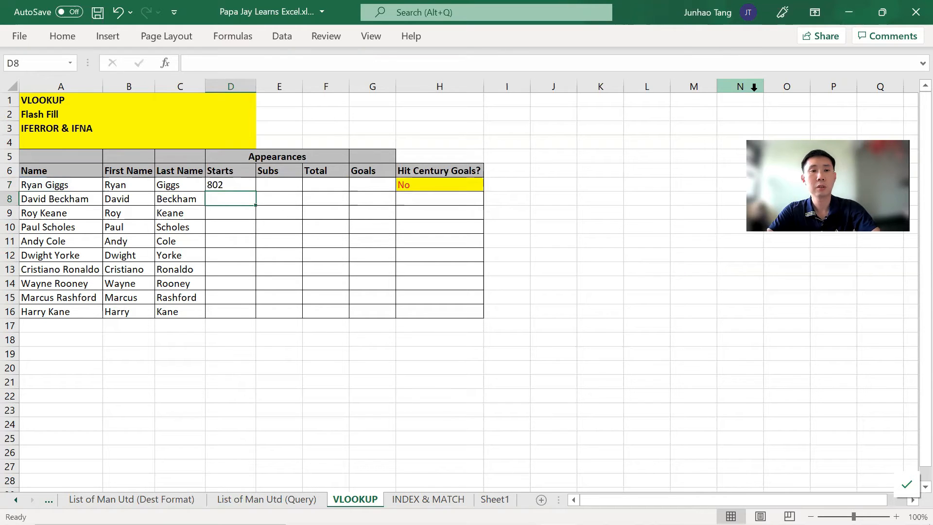
- Copy the D7 formula across to the Subs, Total and Goals cells E7:G7
{"action": "key", "text": "Up"}
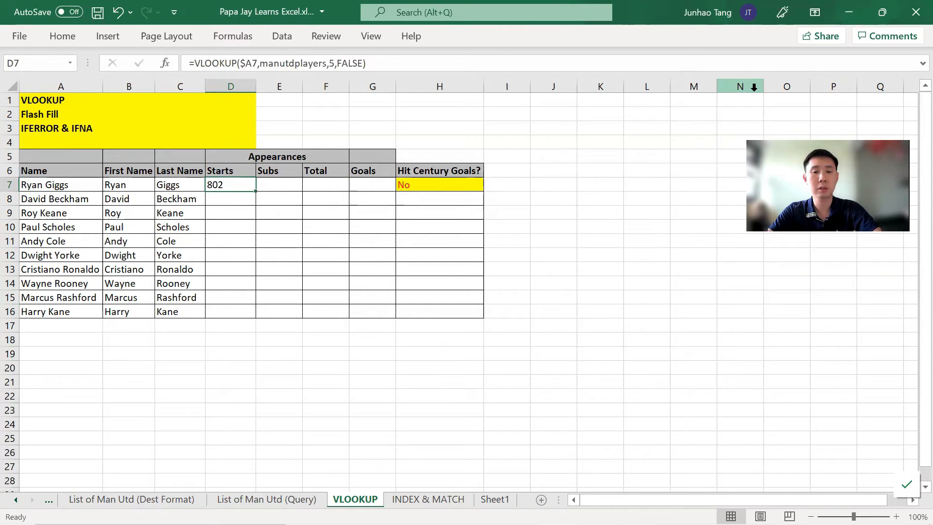
{"action": "key", "text": "ctrl+c"}
{"action": "key", "text": "Right"}
{"action": "key", "text": "shift+Right"}
{"action": "key", "text": "shift+Right"}
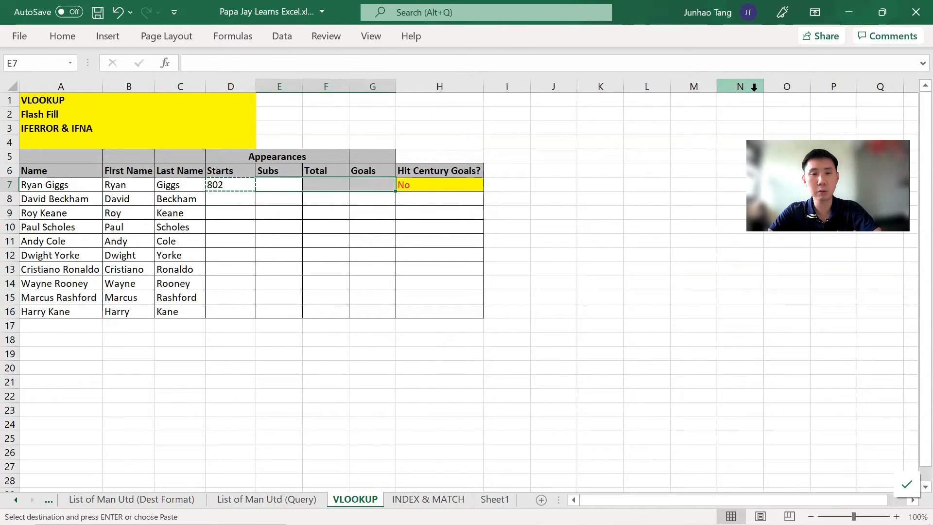
{"action": "key", "text": "ctrl+v"}
{"action": "key", "text": "Left"}
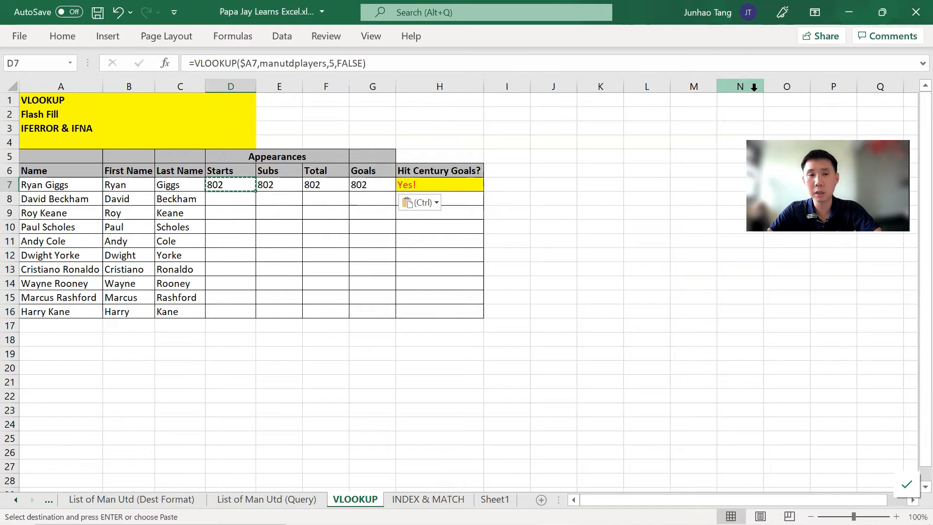
- Set the column index to 6 in the Subs formula in E7
{"action": "key", "text": "Right"}
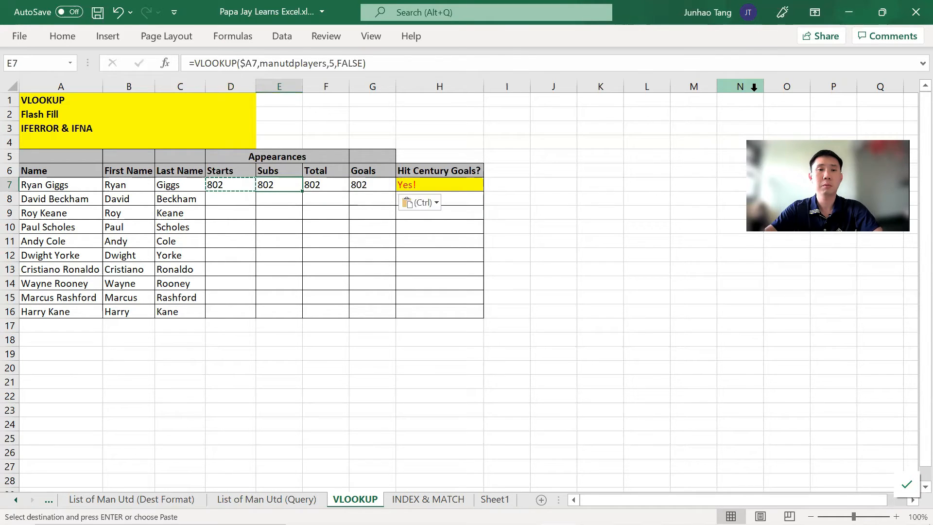
{"action": "key", "text": "F2"}
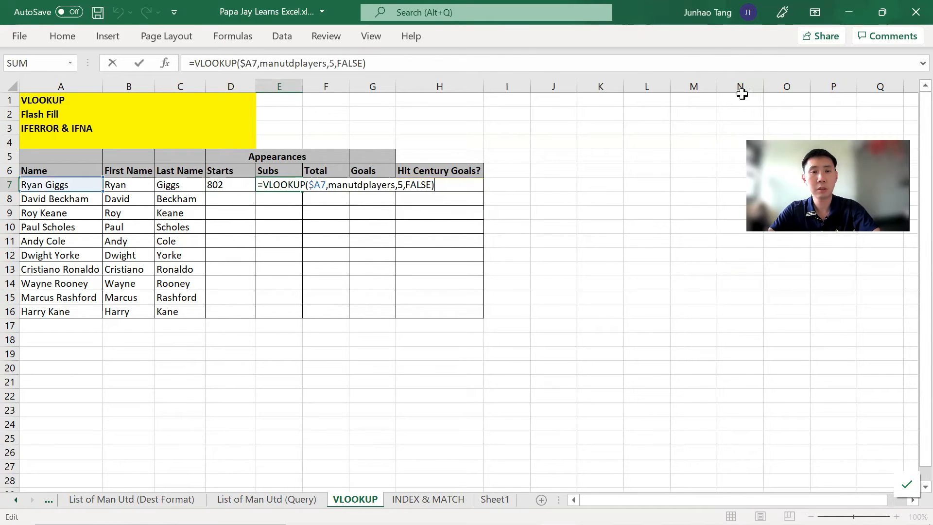
{"action": "left_click", "coordinate": [405, 185]}
{"action": "key", "text": "Left"}
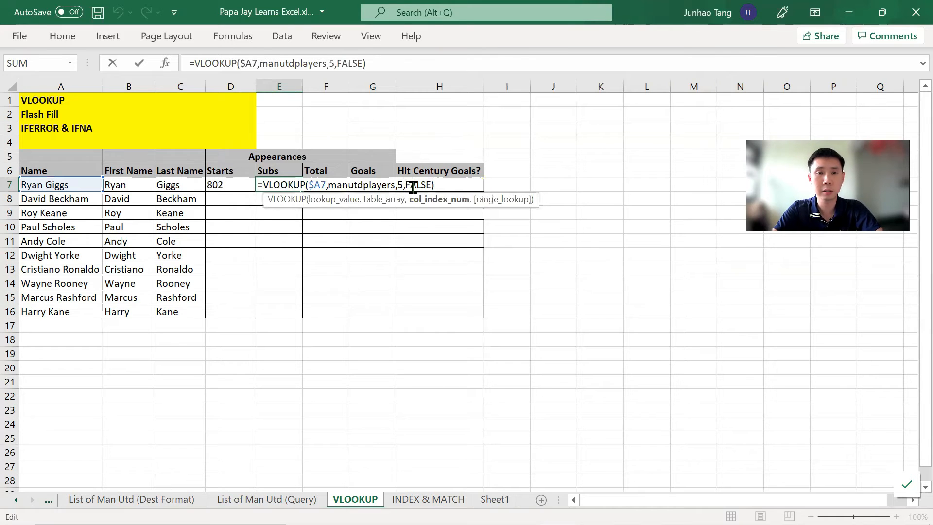
{"action": "key", "text": "BackSpace"}
{"action": "type", "text": "6"}
{"action": "key", "text": "Tab"}
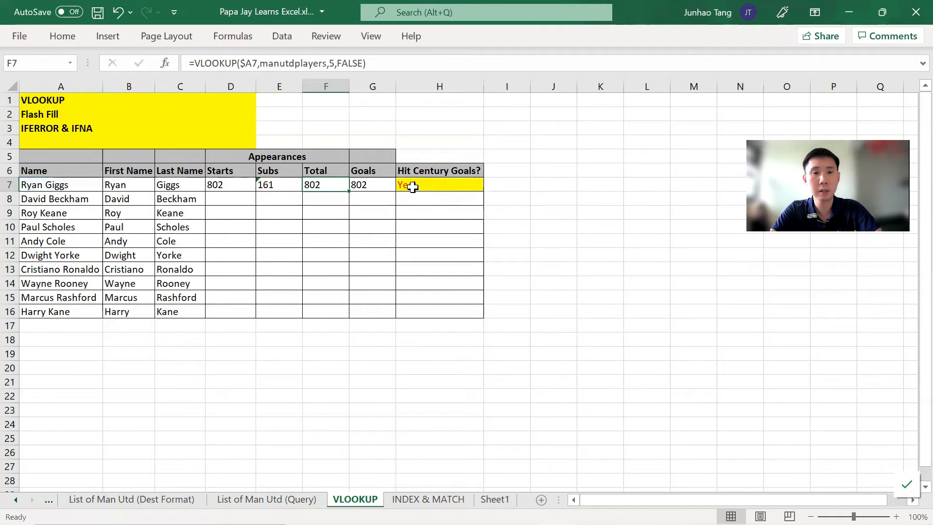
- Set the column index to 7 in the Total formula in F7
{"action": "key", "text": "F2"}
{"action": "key", "text": "Left"}
{"action": "key", "text": "Left"}
{"action": "key", "text": "Left"}
{"action": "key", "text": "Left"}
{"action": "key", "text": "Left"}
{"action": "key", "text": "Left"}
{"action": "key", "text": "BackSpace"}
{"action": "key", "text": "BackSpace"}
{"action": "type", "text": "7,"}
{"action": "key", "text": "Tab"}
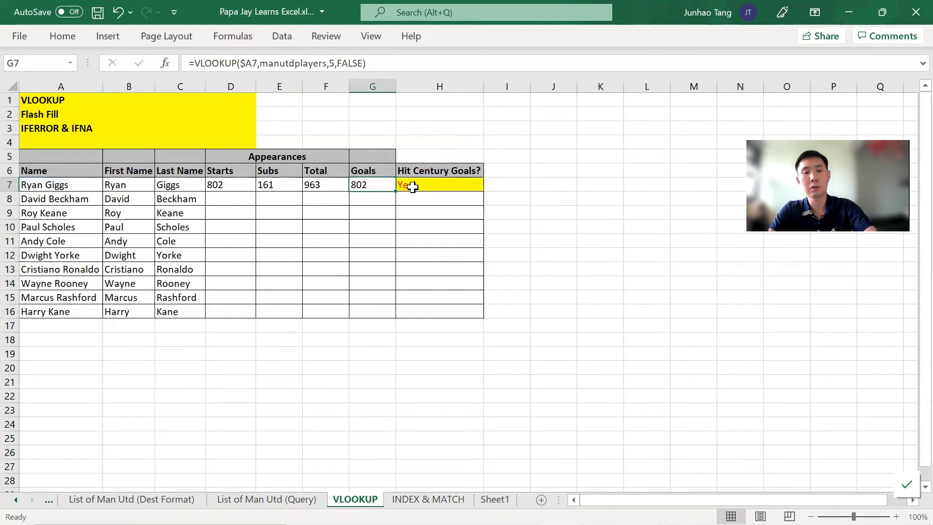
- Set the column index to 8 in the Goals formula in G7
{"action": "key", "text": "F2"}
{"action": "key", "text": "Left"}
{"action": "key", "text": "Left"}
{"action": "key", "text": "Left"}
{"action": "key", "text": "Left"}
{"action": "key", "text": "Left"}
{"action": "key", "text": "Left"}
{"action": "key", "text": "Left"}
{"action": "key", "text": "BackSpace"}
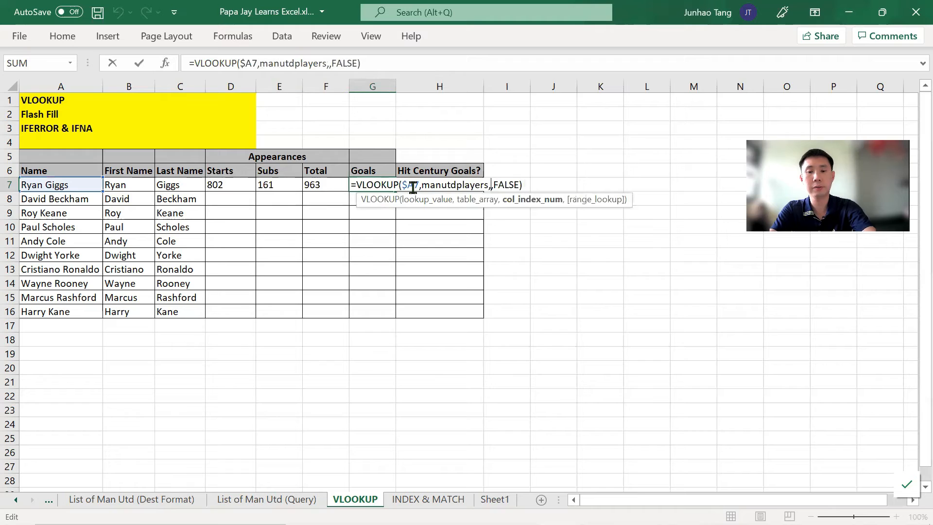
{"action": "type", "text": "8"}
{"action": "key", "text": "Return"}
- Fill the Starts and Subs formulas in D7 and E7 down to row 16
{"action": "key", "text": "Up"}
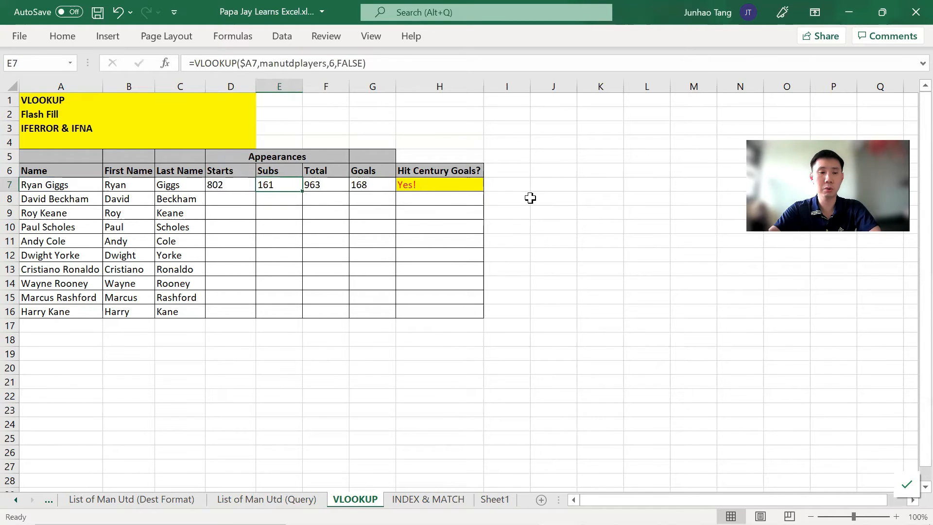
{"action": "key", "text": "Left"}
{"action": "key", "text": "Left"}
{"action": "key", "text": "Right"}
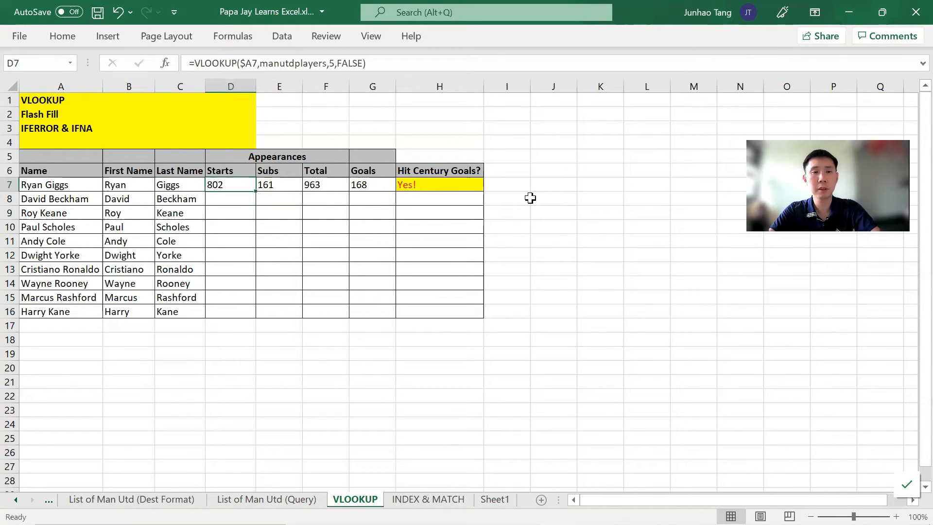
{"action": "double_click", "coordinate": [257, 191]}
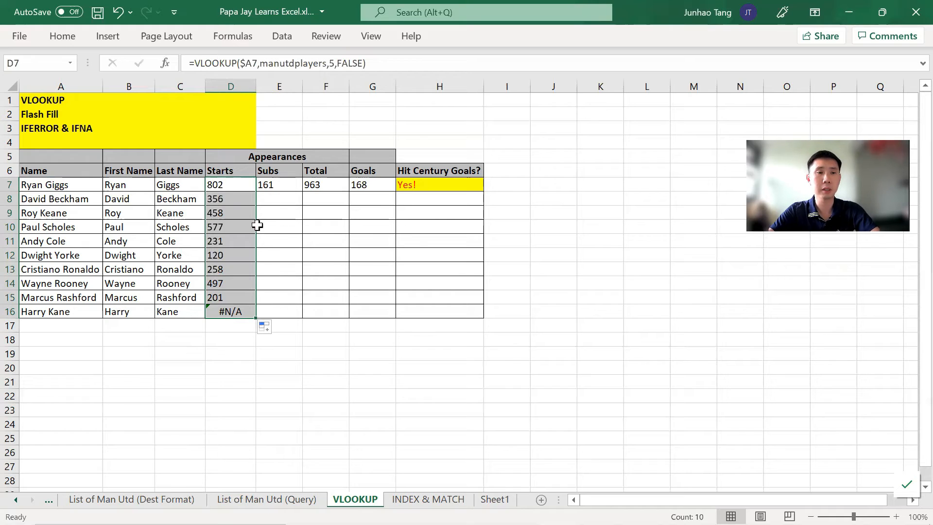
{"action": "left_click", "coordinate": [289, 182]}
{"action": "left_click_drag", "start_coordinate": [302, 191], "coordinate": [304, 314]}
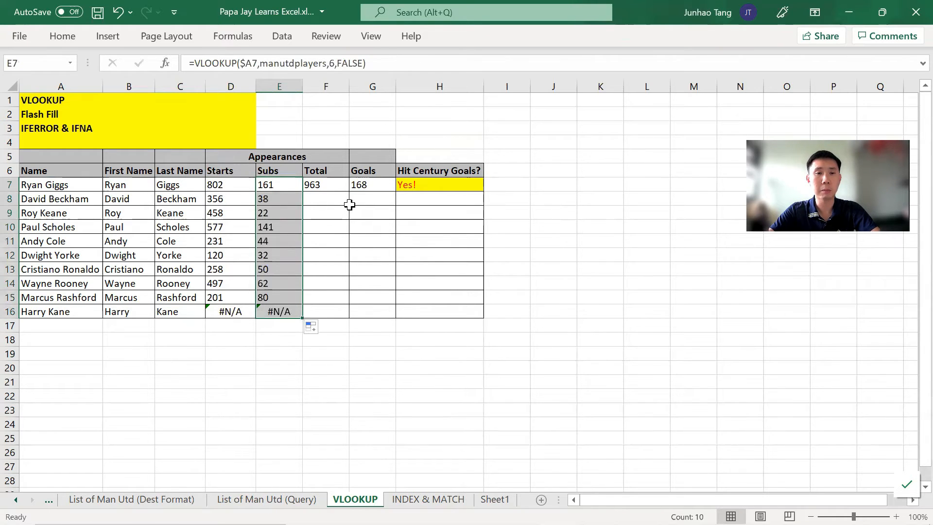
- Fill the Total formula in F7 down through F16
{"action": "key", "text": "Up"}
{"action": "key", "text": "Down"}
{"action": "key", "text": "ctrl+Down"}
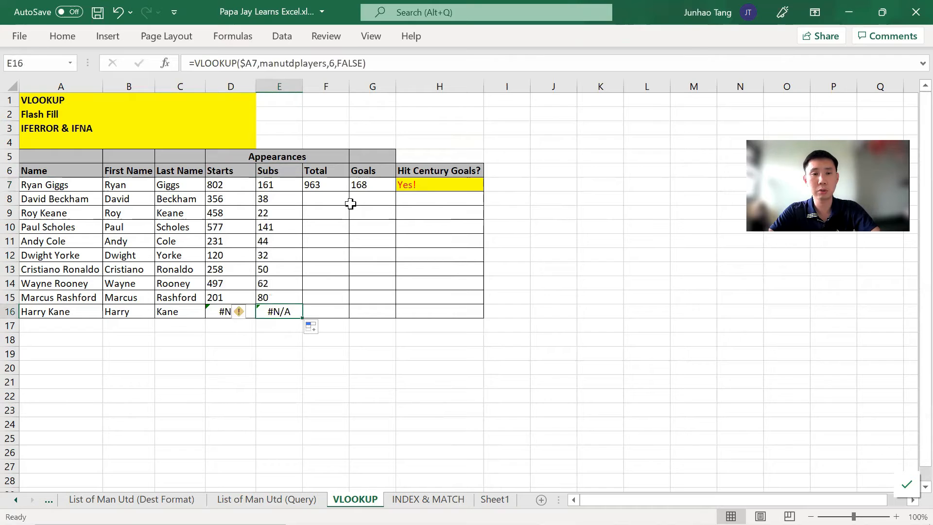
{"action": "key", "text": "Right"}
{"action": "key", "text": "ctrl+shift+Up"}
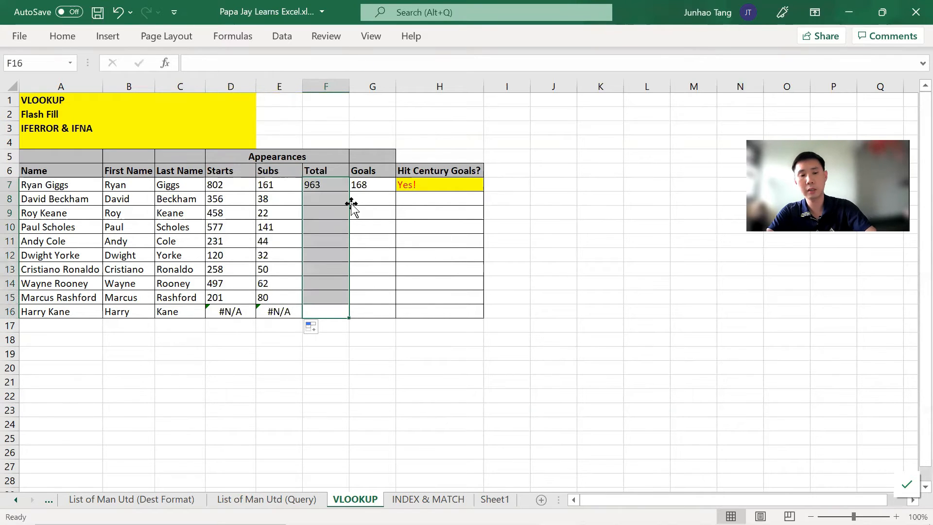
{"action": "key", "text": "ctrl+d"}
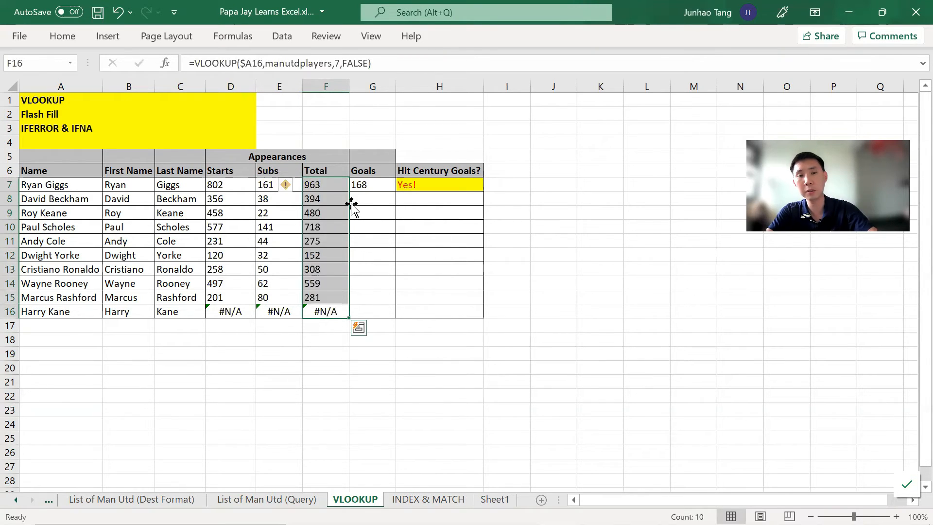
- Copy the Goals formula in G7 and paste it as formulas only into G7:G16
{"action": "key", "text": "Right"}
{"action": "key", "text": "Left"}
{"action": "key", "text": "Right"}
{"action": "key", "text": "ctrl+Up"}
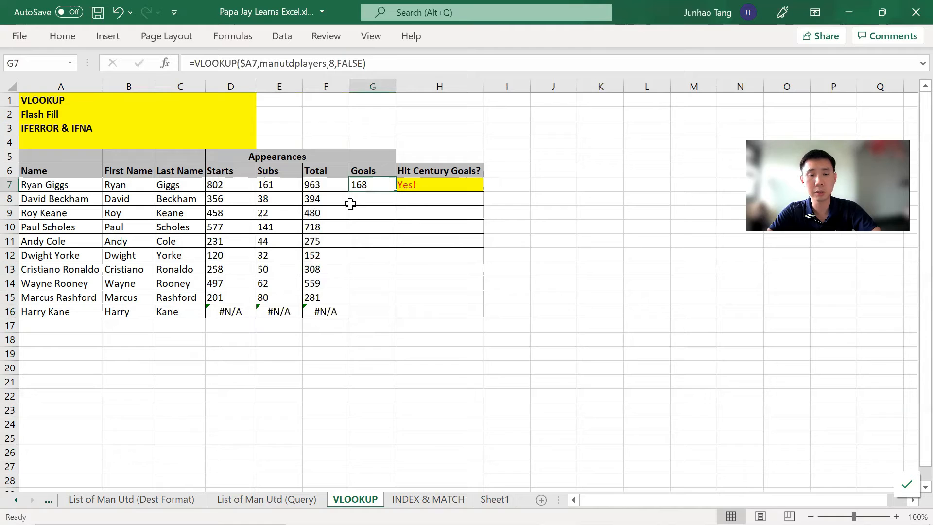
{"action": "key", "text": "ctrl+c"}
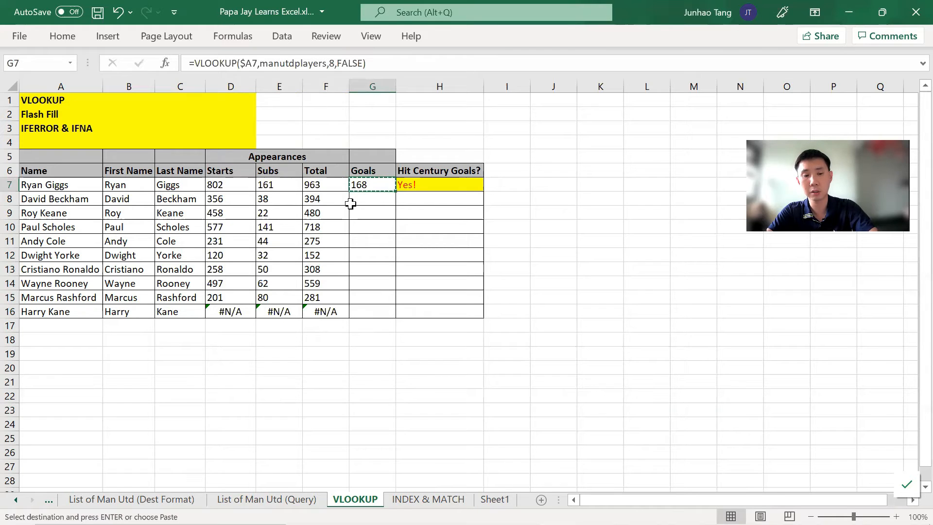
{"action": "key", "text": "Left"}
{"action": "key", "text": "Down"}
{"action": "key", "text": "ctrl+Down"}
{"action": "key", "text": "Right"}
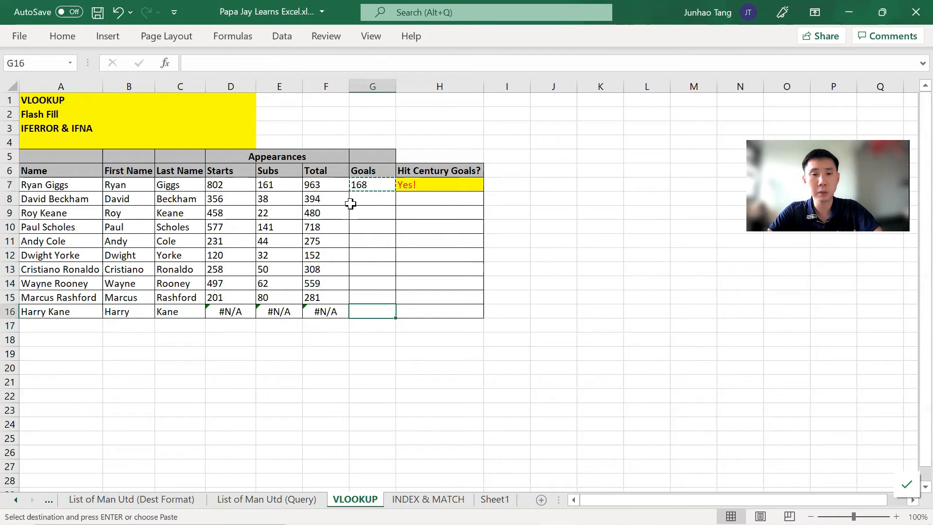
{"action": "key", "text": "ctrl+shift+Up"}
{"action": "key", "text": "shift+F10"}
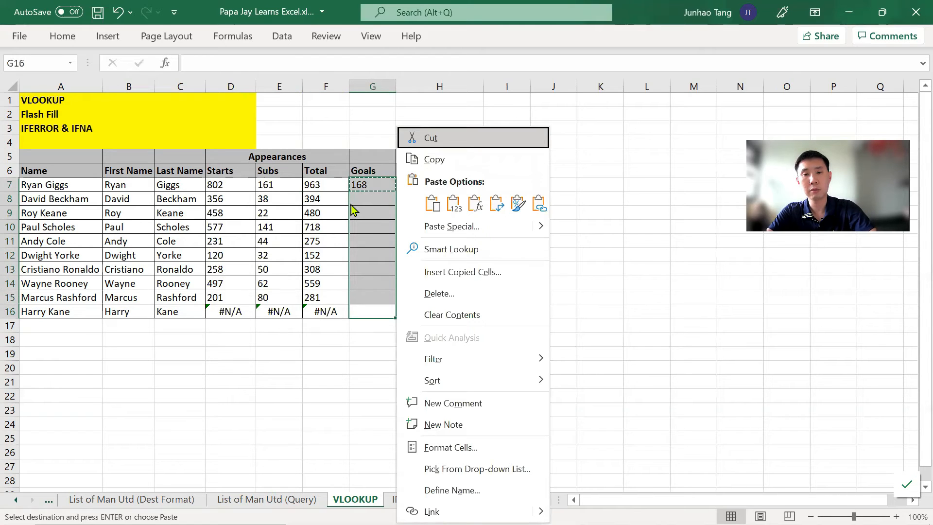
{"action": "key", "text": "Down"}
{"action": "key", "text": "Down"}
{"action": "key", "text": "Right"}
{"action": "key", "text": "Right"}
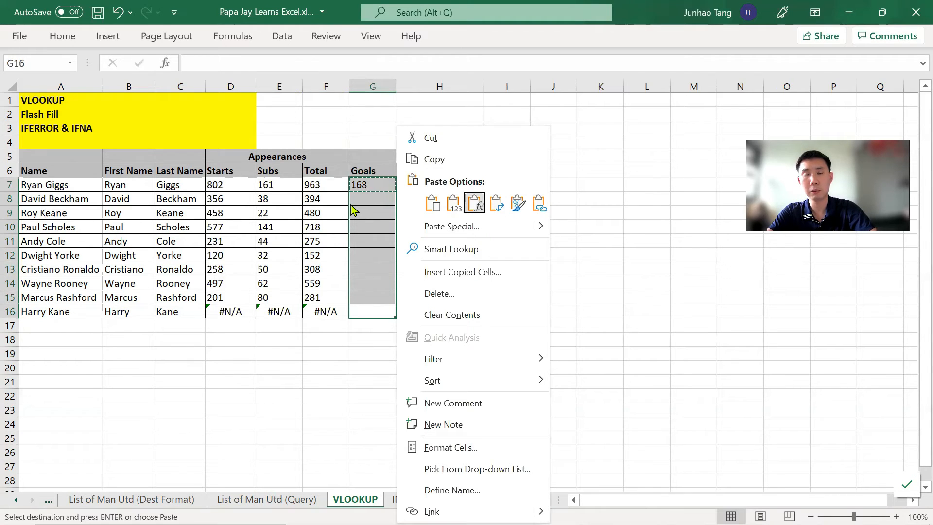
{"action": "key", "text": "Return"}
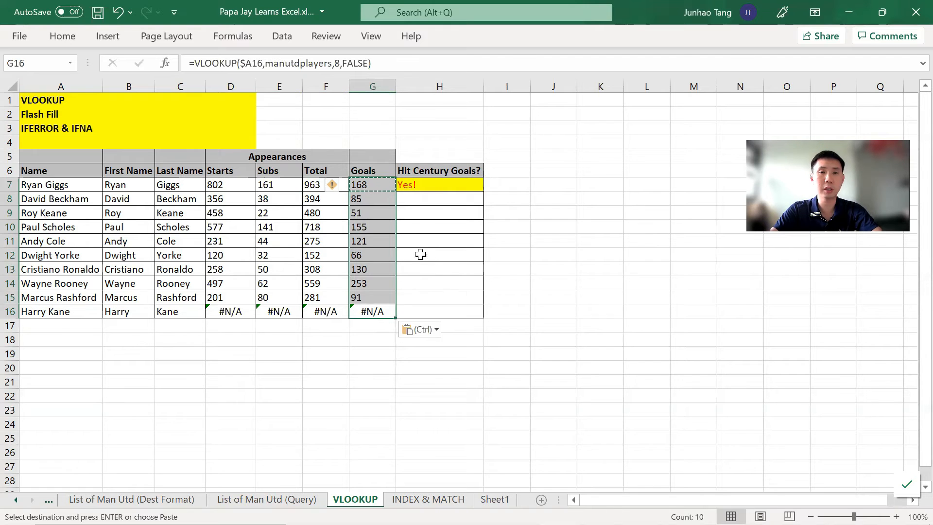
- Copy the Hit Century Goals? formula in H7
{"action": "key", "text": "Right"}
{"action": "key", "text": "Up"}
{"action": "key", "text": "ctrl"}
{"action": "key", "text": "ctrl"}
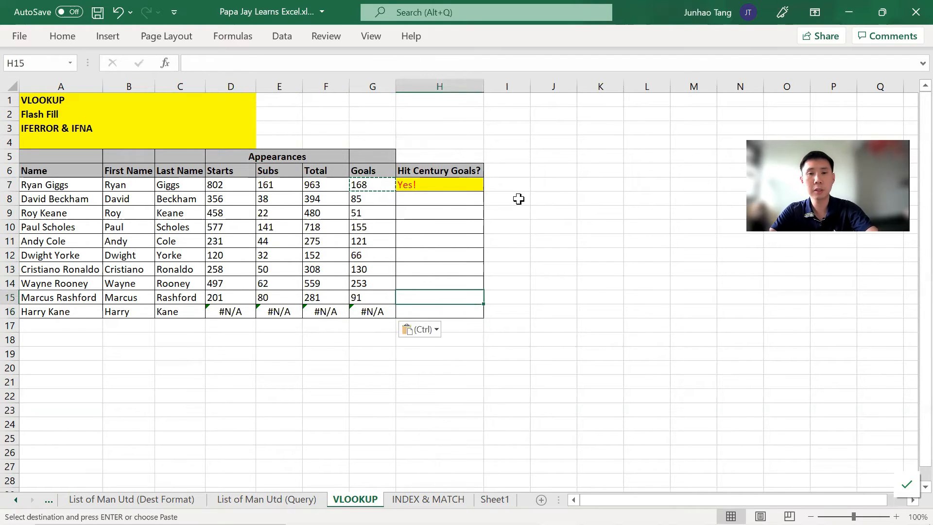
{"action": "key", "text": "Escape"}
{"action": "key", "text": "ctrl+Up"}
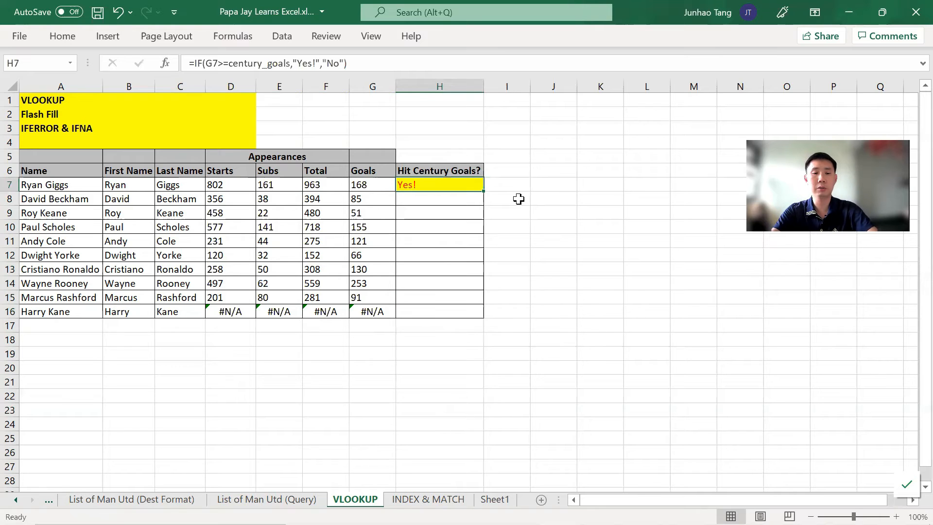
{"action": "key", "text": "ctrl+c"}
- Try to paste the copied formula with its formatting into H8:H16
{"action": "key", "text": "Down"}
{"action": "key", "text": "shift+Down"}
{"action": "key", "text": "shift+Down"}
{"action": "key", "text": "shift+Down"}
{"action": "key", "text": "shift+Down"}
{"action": "key", "text": "shift+Down"}
{"action": "key", "text": "shift+Down"}
{"action": "key", "text": "shift+Down"}
{"action": "key", "text": "shift+Down"}
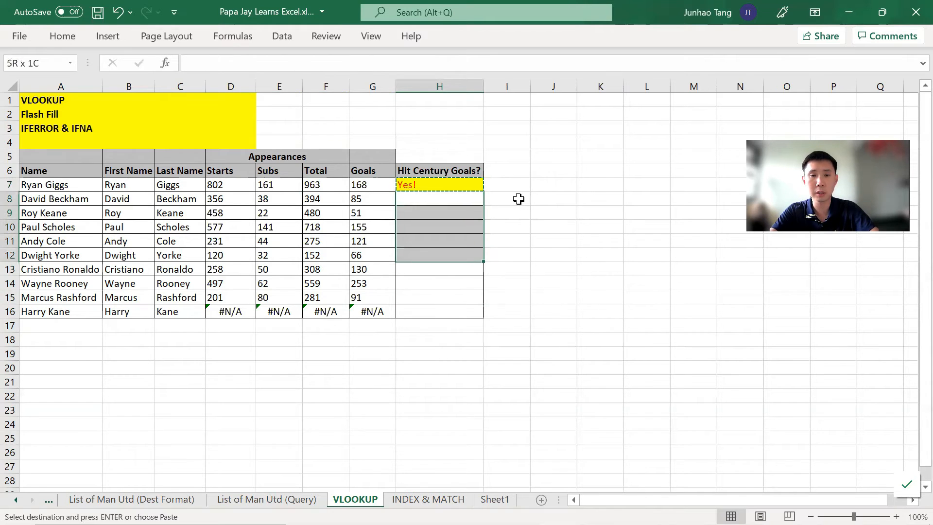
{"action": "key", "text": "ctrl+v"}
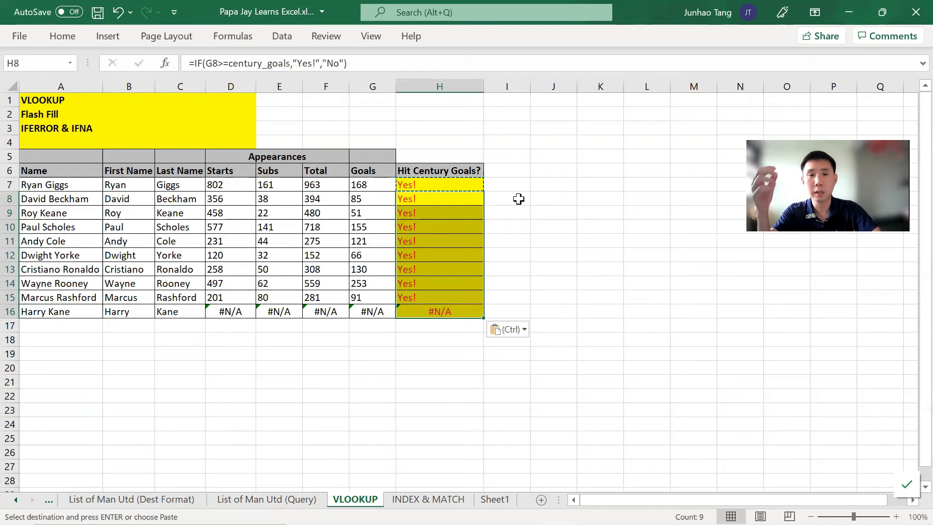
{"action": "key", "text": "ctrl+z"}
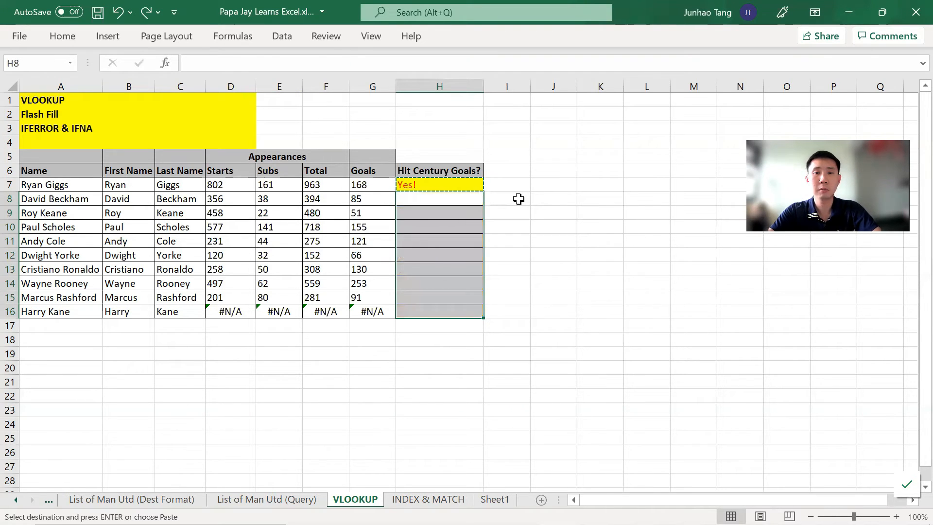
- Paste the copied Hit Century Goals? formula as formulas only into H8:H16
{"action": "key", "text": "Up"}
{"action": "key", "text": "Up"}
{"action": "key", "text": "Down"}
{"action": "key", "text": "Left"}
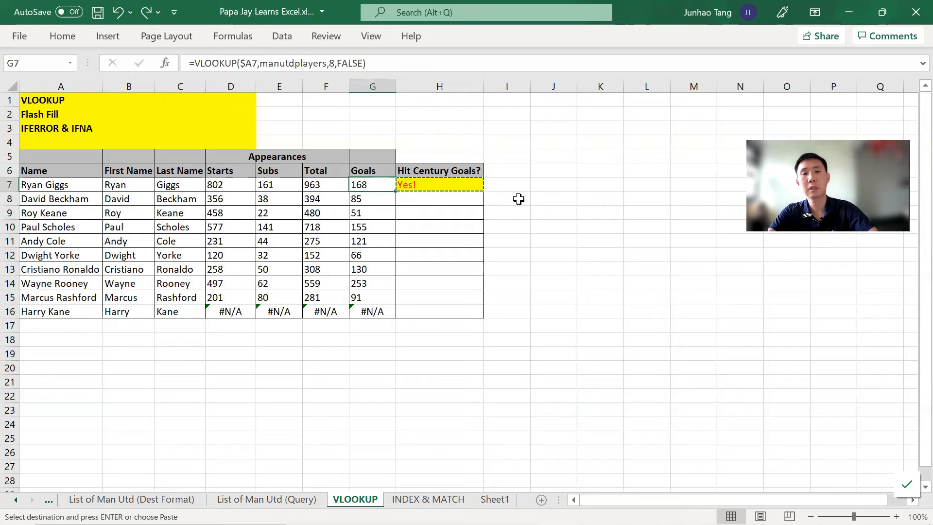
{"action": "key", "text": "ctrl+Down"}
{"action": "key", "text": "Right"}
{"action": "key", "text": "ctrl+shift+Up"}
{"action": "key", "text": "shift+Down"}
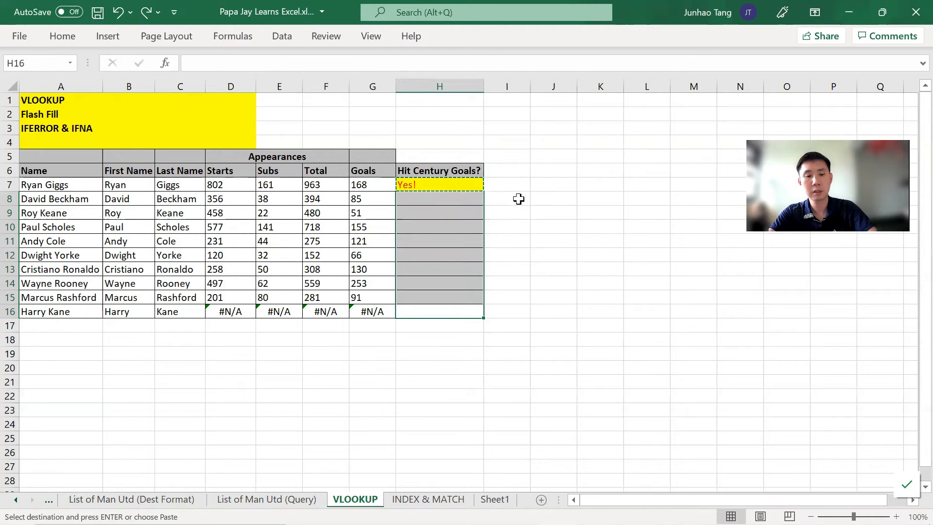
{"action": "key", "text": "shift+F10"}
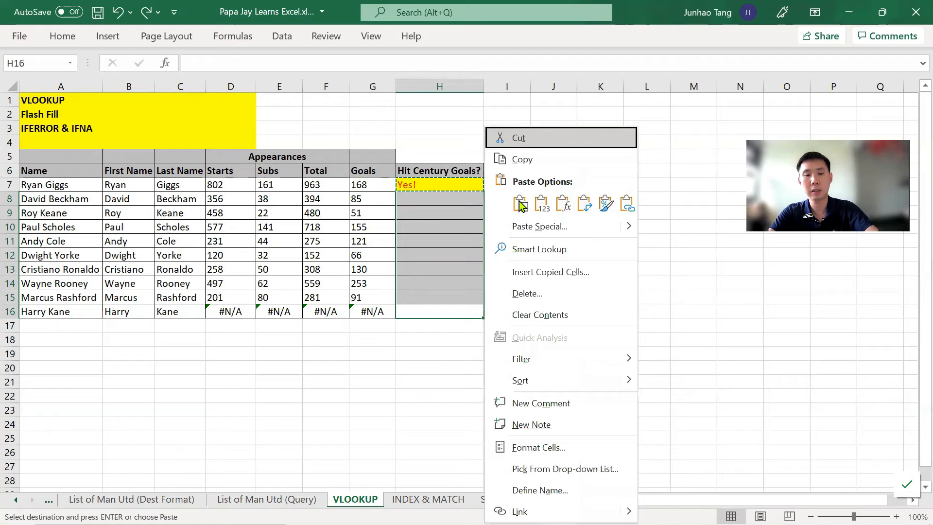
{"action": "key", "text": "f"}
{"action": "key", "text": "Return"}
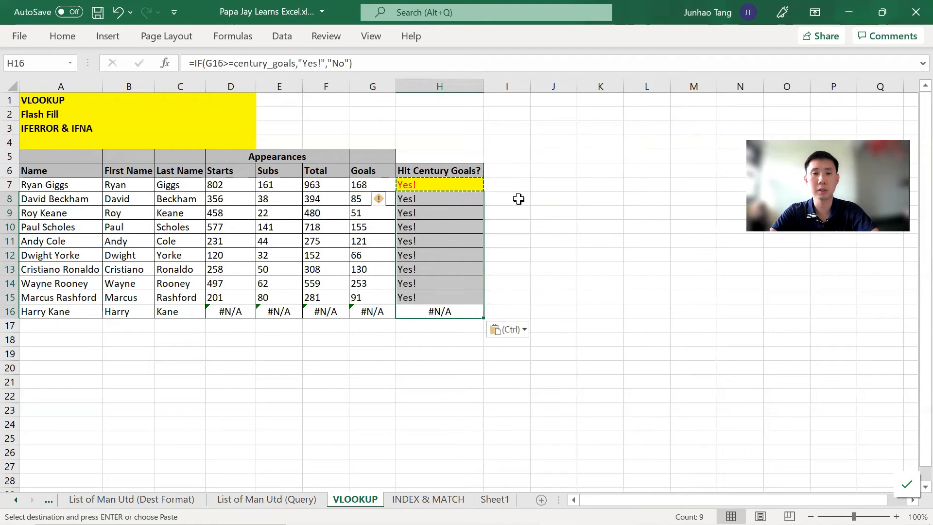
- Examine the Hit Century Goals? formulas in H8, H7 and H10 to compare their cell references
{"action": "key", "text": "Up"}
{"action": "key", "text": "Down"}
{"action": "key", "text": "Down"}
{"action": "key", "text": "Up"}
{"action": "key", "text": "ctrl+Up"}
{"action": "key", "text": "Down"}
{"action": "key", "text": "Down"}
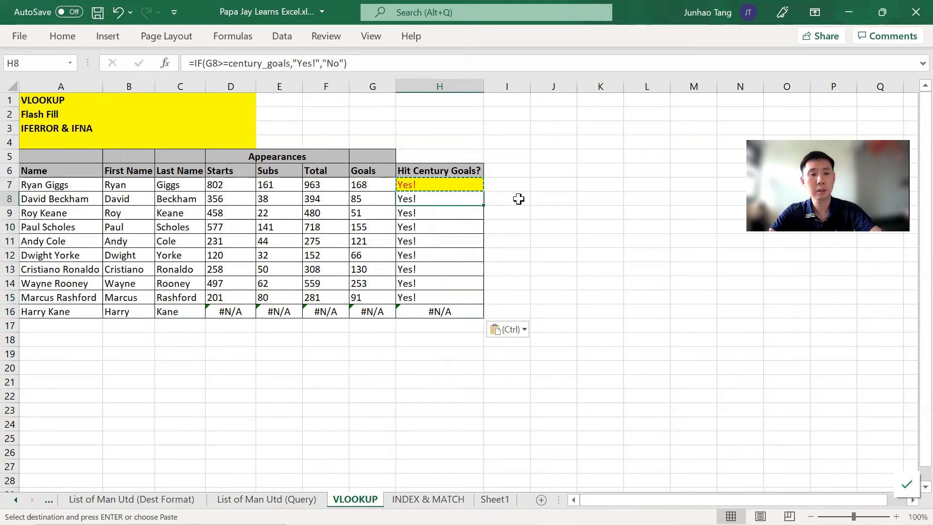
{"action": "key", "text": "F2"}
{"action": "key", "text": "Return"}
{"action": "key", "text": "Down"}
{"action": "key", "text": "Up"}
{"action": "key", "text": "Up"}
{"action": "key", "text": "Up"}
{"action": "key", "text": "Up"}
{"action": "key", "text": "Down"}
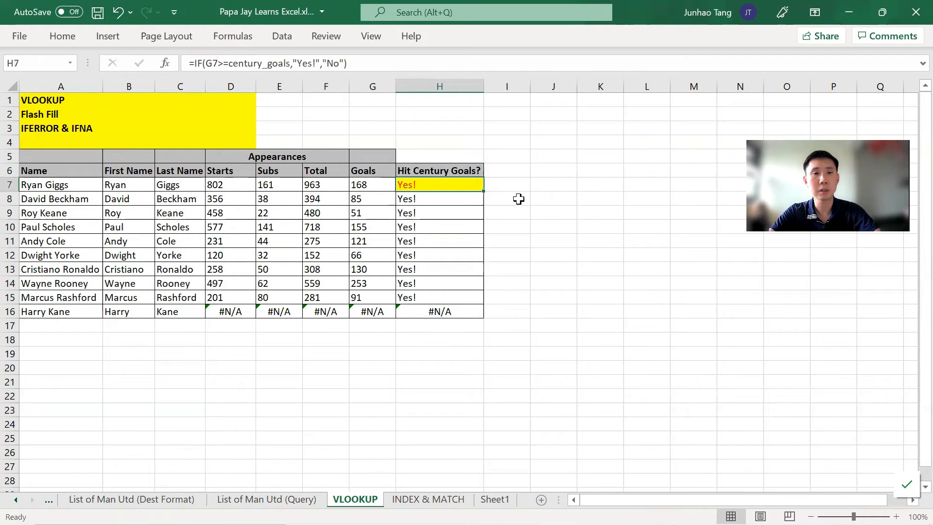
{"action": "key", "text": "F2"}
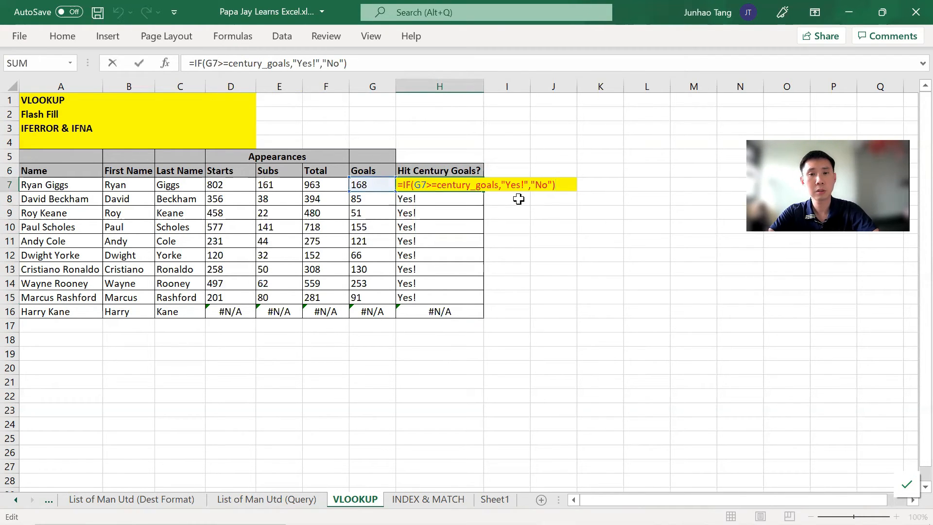
{"action": "key", "text": "Return"}
{"action": "key", "text": "Down"}
{"action": "key", "text": "Down"}
{"action": "key", "text": "F2"}
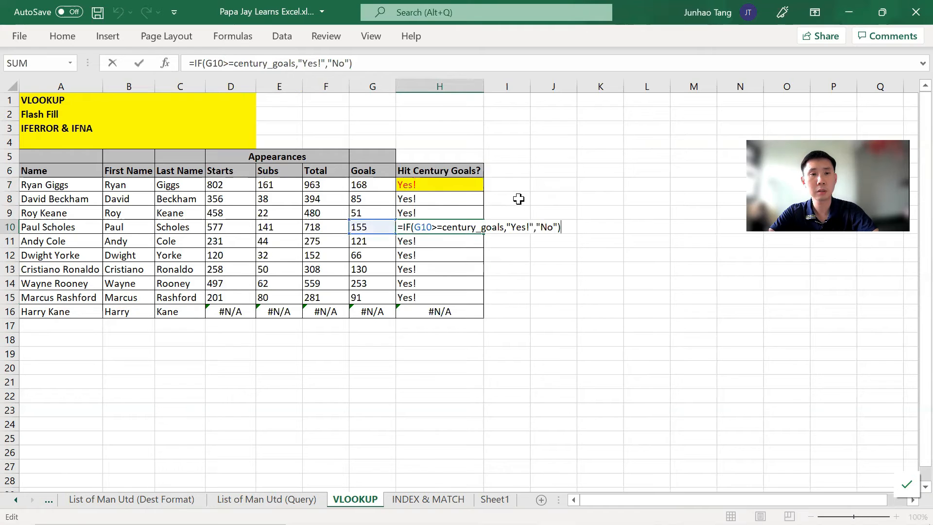
{"action": "key", "text": "Escape"}
- Recheck the formula in H10 and inspect the one in H12 for its goals reference and century_goals threshold
{"action": "key", "text": "Up"}
{"action": "key", "text": "Up"}
{"action": "key", "text": "Up"}
{"action": "key", "text": "Down"}
{"action": "key", "text": "Up"}
{"action": "key", "text": "Up"}
{"action": "key", "text": "Down"}
{"action": "key", "text": "Down"}
{"action": "key", "text": "Down"}
{"action": "key", "text": "Down"}
{"action": "key", "text": "F2"}
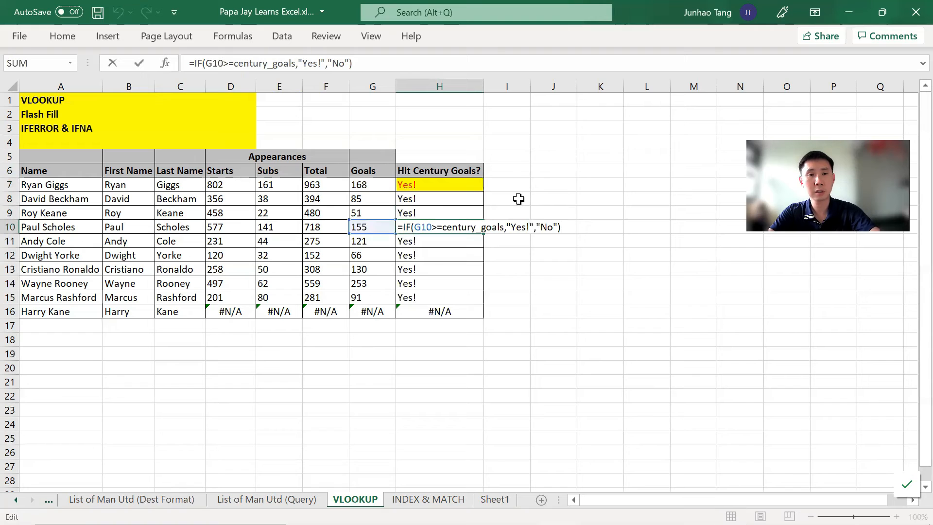
{"action": "key", "text": "Escape"}
{"action": "key", "text": "Down"}
{"action": "key", "text": "Down"}
{"action": "key", "text": "F2"}
{"action": "key", "text": "Escape"}
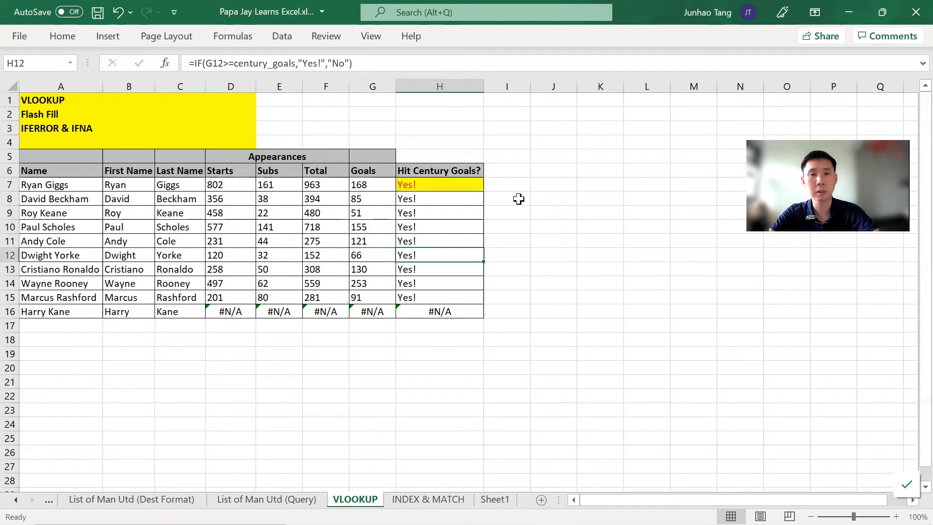
- Enter =century_goals in J12 to check the named value, and clear the cell
{"action": "key", "text": "Right"}
{"action": "key", "text": "Right"}
{"action": "key", "text": "Right"}
{"action": "key", "text": "Left"}
{"action": "type", "text": "=cent"}
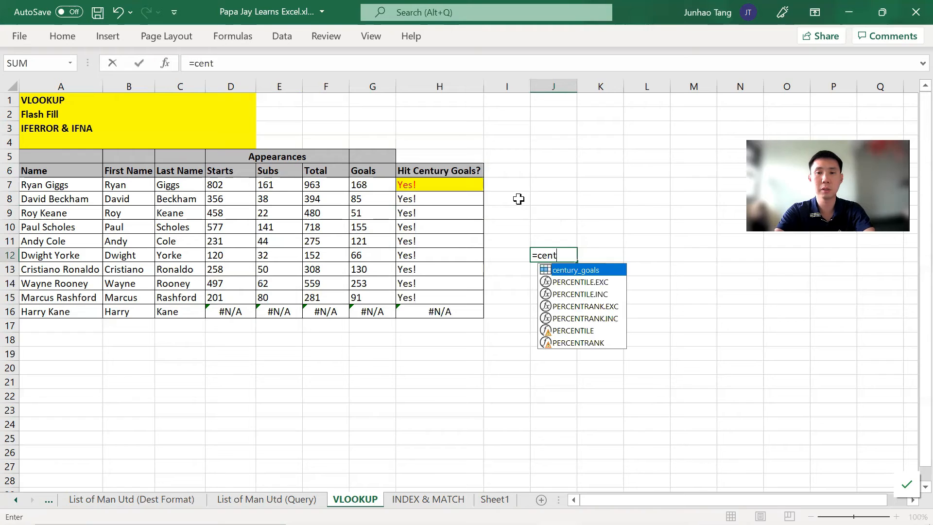
{"action": "key", "text": "Tab"}
{"action": "key", "text": "Return"}
{"action": "key", "text": "Up"}
{"action": "key", "text": "Delete"}
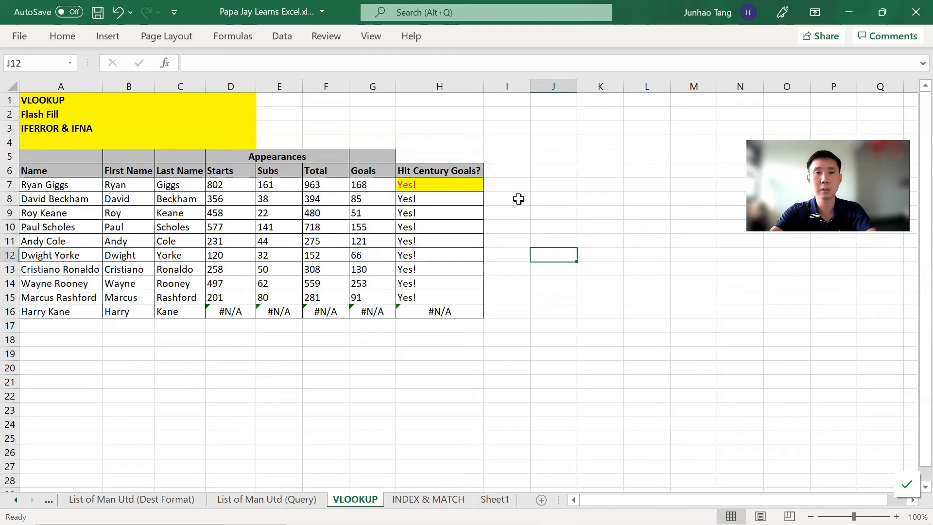
- Examine the lookup results across row 16 for Harry Kane, from Hit Century Goals? back to the name in A16
{"action": "key", "text": "Left"}
{"action": "key", "text": "Left"}
{"action": "key", "text": "Up"}
{"action": "key", "text": "Up"}
{"action": "key", "text": "Up"}
{"action": "key", "text": "Up"}
{"action": "key", "text": "Up"}
{"action": "key", "text": "Down"}
{"action": "key", "text": "Down"}
{"action": "key", "text": "ctrl+Down"}
{"action": "key", "text": "Left"}
{"action": "key", "text": "Left"}
{"action": "key", "text": "Left"}
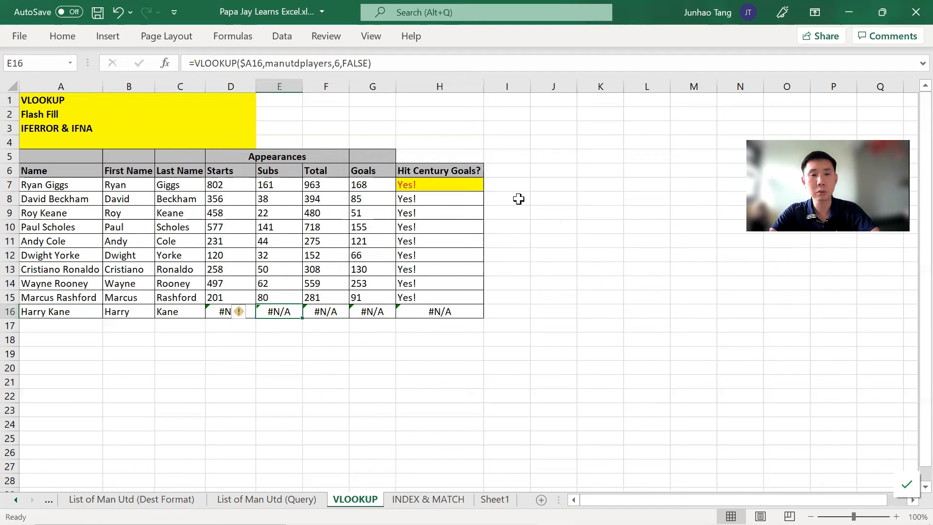
{"action": "key", "text": "Left"}
{"action": "key", "text": "Left"}
{"action": "key", "text": "Left"}
{"action": "key", "text": "Right"}
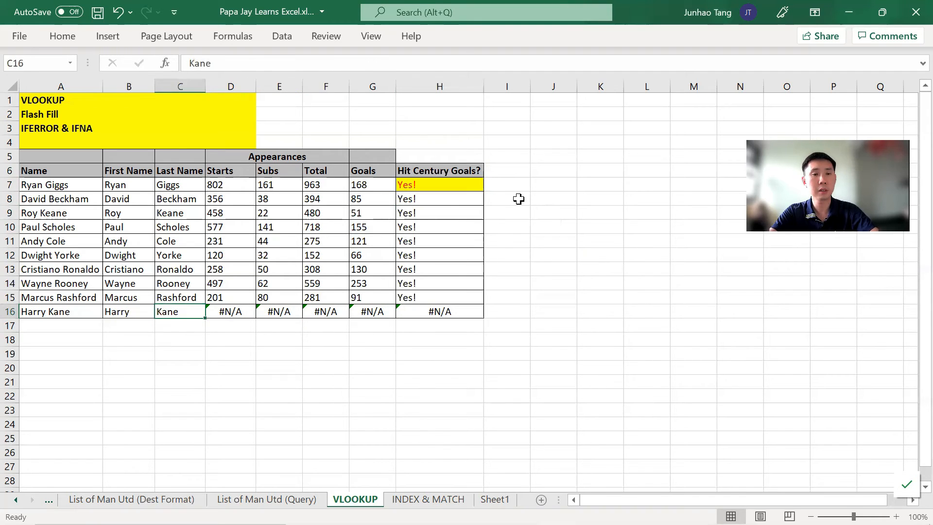
{"action": "key", "text": "Left"}
{"action": "key", "text": "Left"}
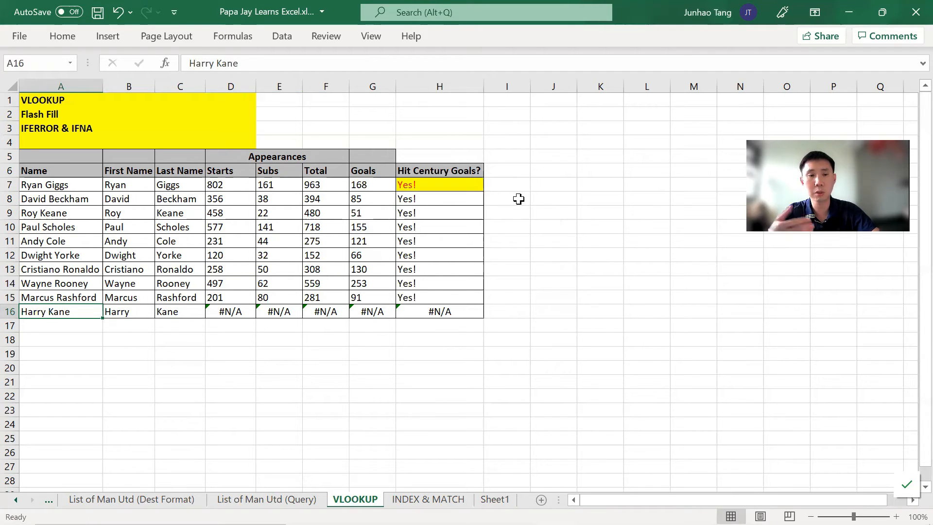
- Review the cells D16:H16 and inspect the Starts VLOOKUP formula in D16
{"action": "key", "text": "Right"}
{"action": "key", "text": "Right"}
{"action": "key", "text": "Right"}
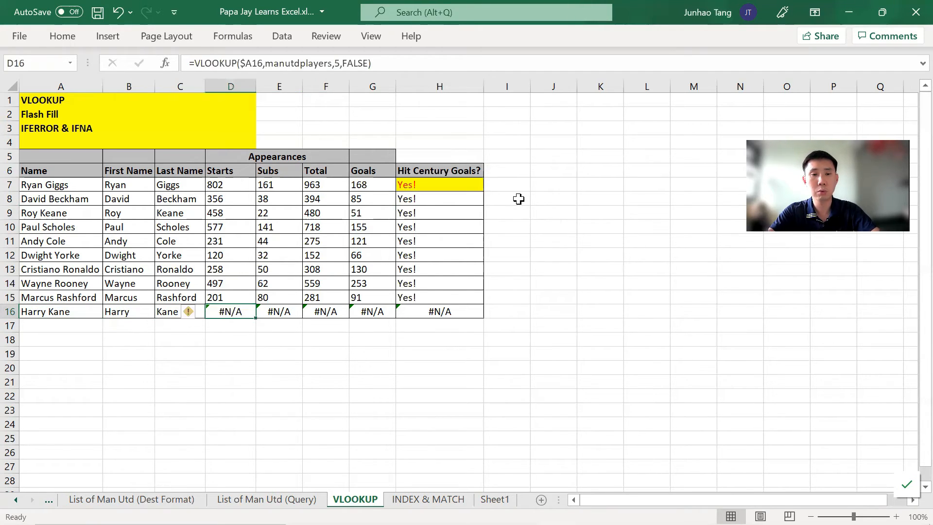
{"action": "key", "text": "ctrl+shift+Right"}
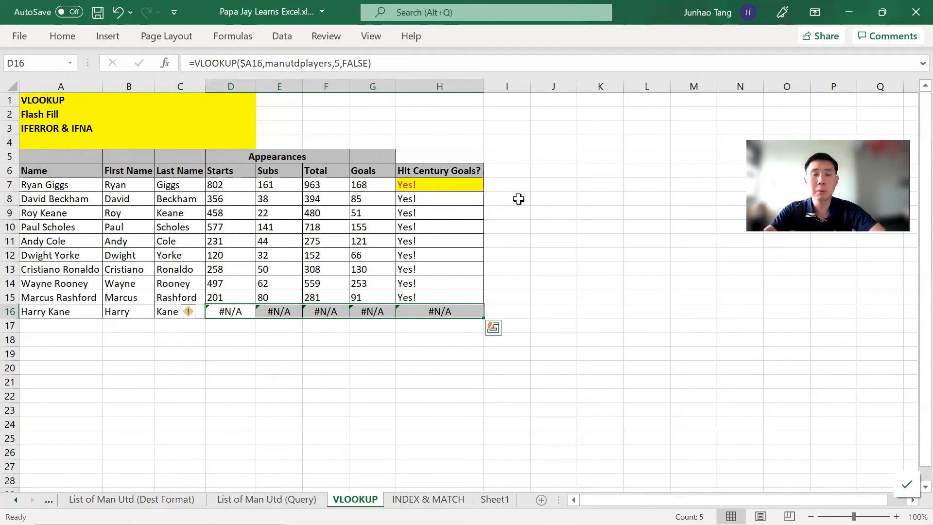
{"action": "key", "text": "Left"}
{"action": "key", "text": "Right"}
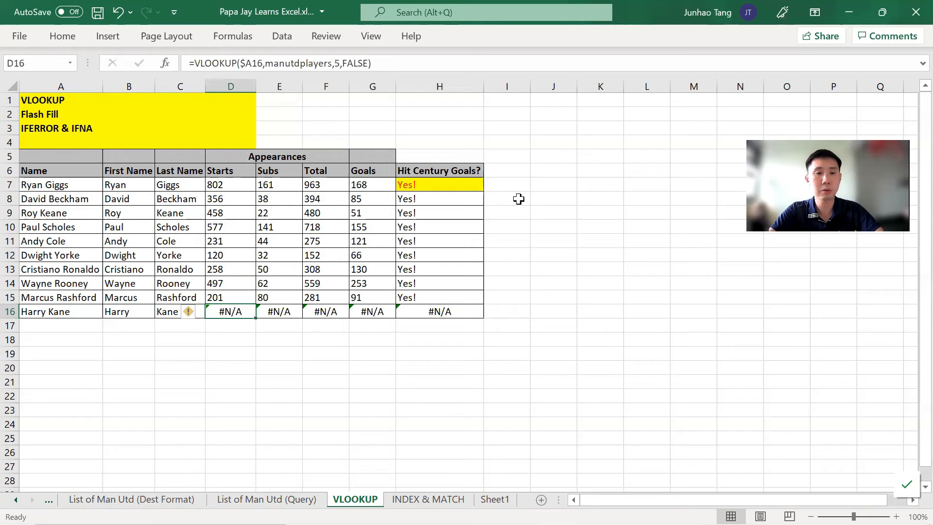
{"action": "key", "text": "F2"}
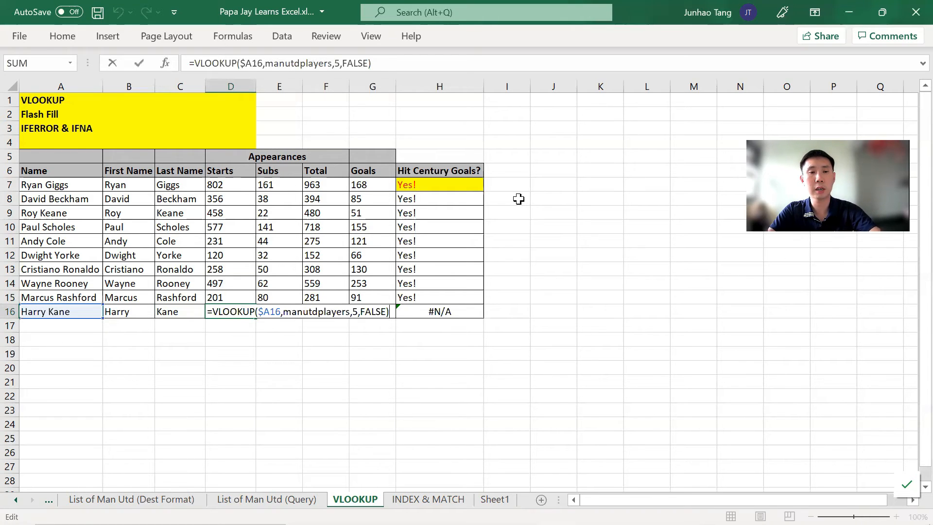
{"action": "key", "text": "Escape"}
{"action": "key", "text": "Left"}
{"action": "key", "text": "Right"}
- Enter the formula =IFERROR(D16,"Not a Man Utd player") in D18
{"action": "key", "text": "Down"}
{"action": "key", "text": "Down"}
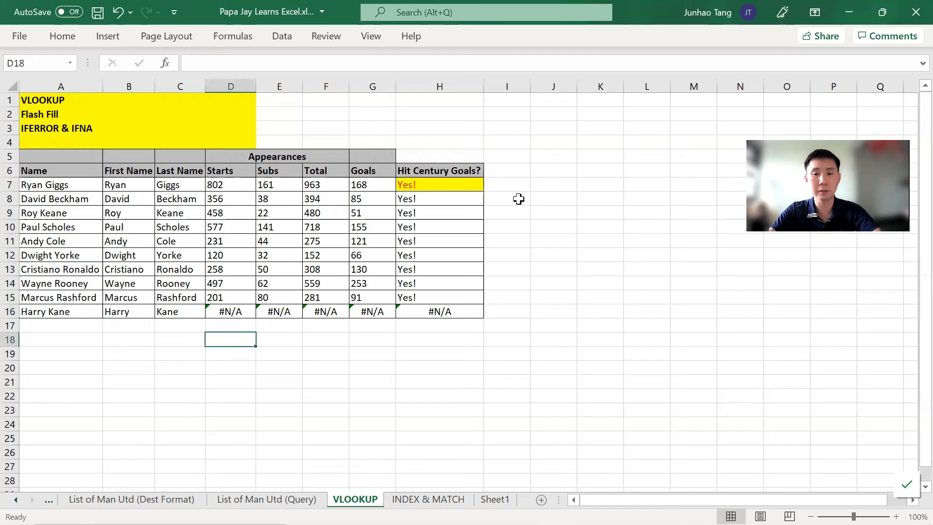
{"action": "type", "text": "=IFERROR("}
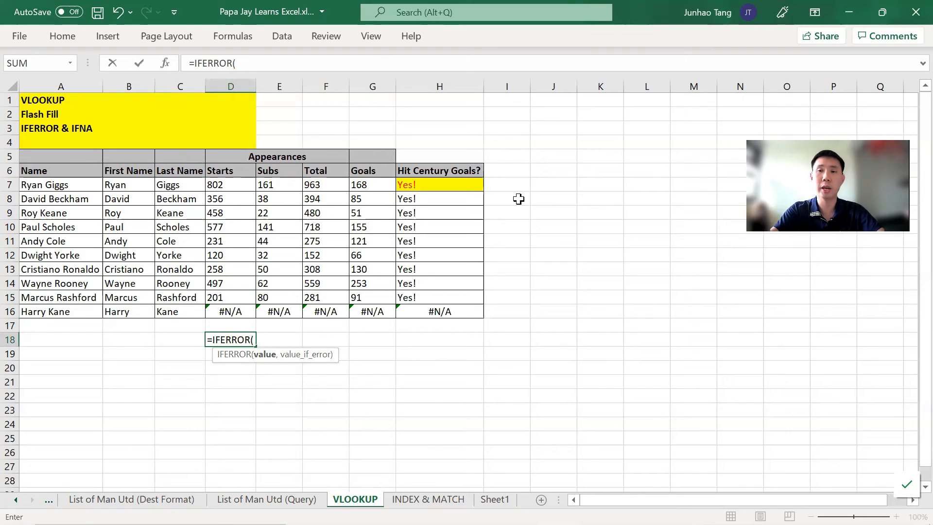
{"action": "key", "text": "Up"}
{"action": "key", "text": "Up"}
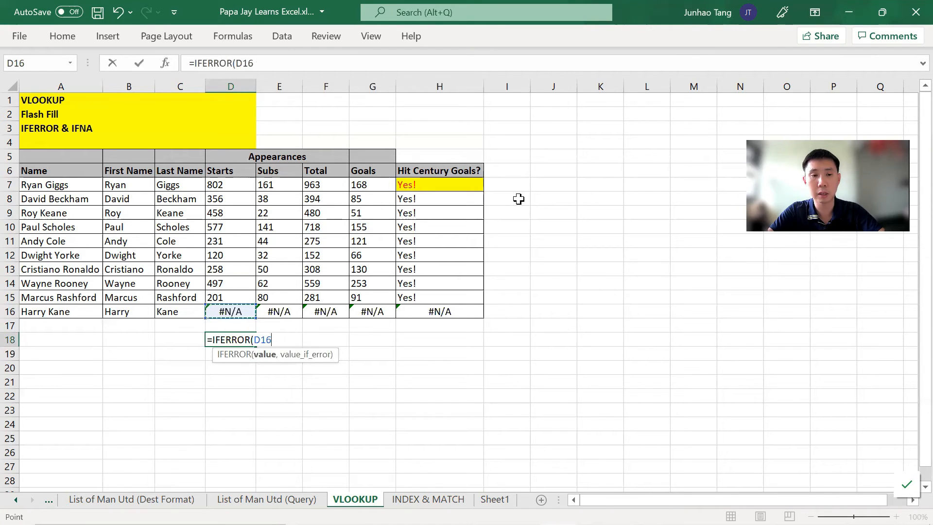
{"action": "key", "text": "Down"}
{"action": "key", "text": "Down"}
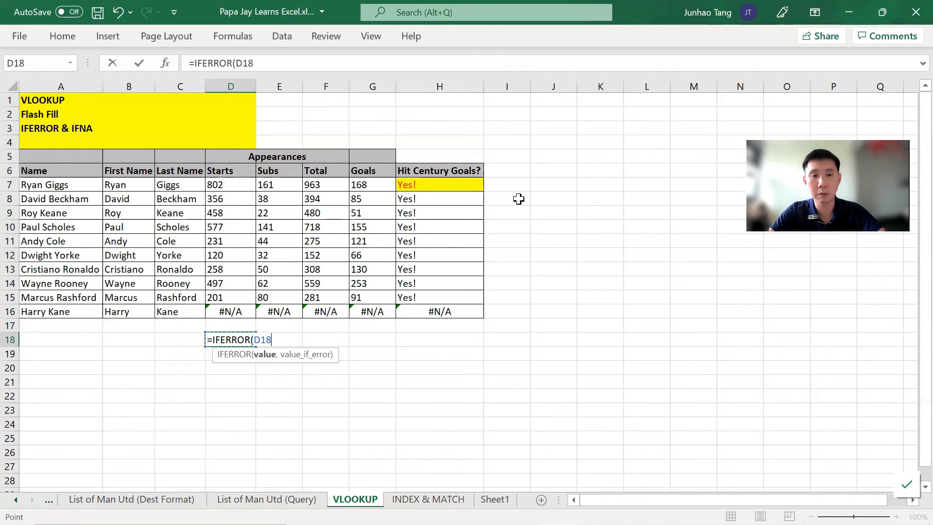
{"action": "key", "text": "Up"}
{"action": "key", "text": "Up"}
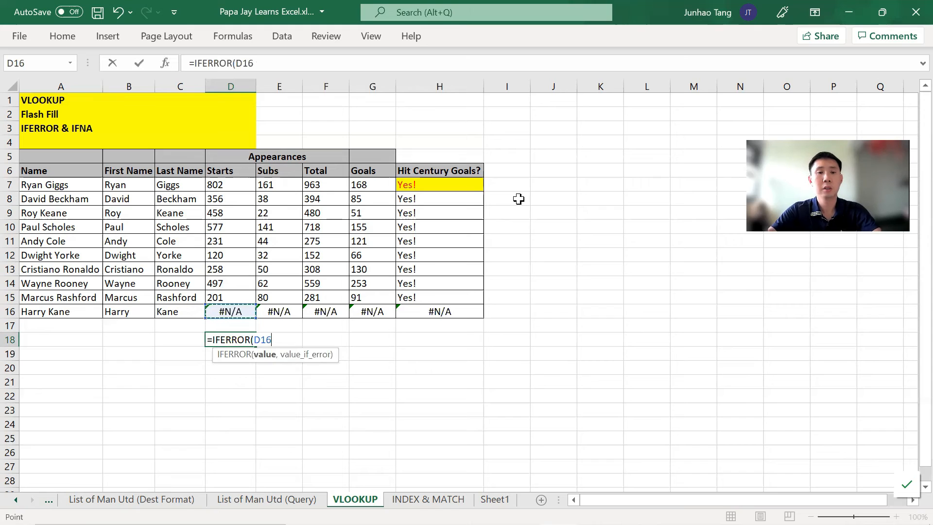
{"action": "type", "text": ","}
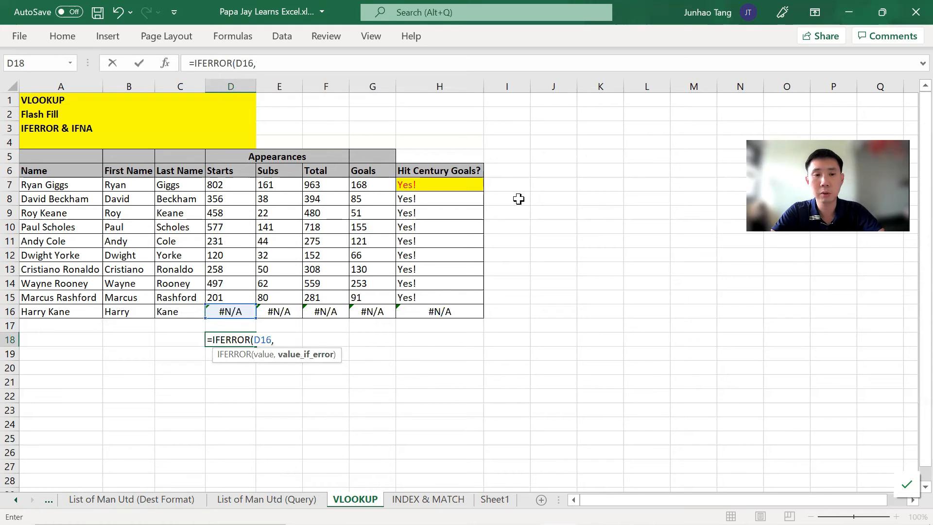
{"action": "type", "text": "\""}
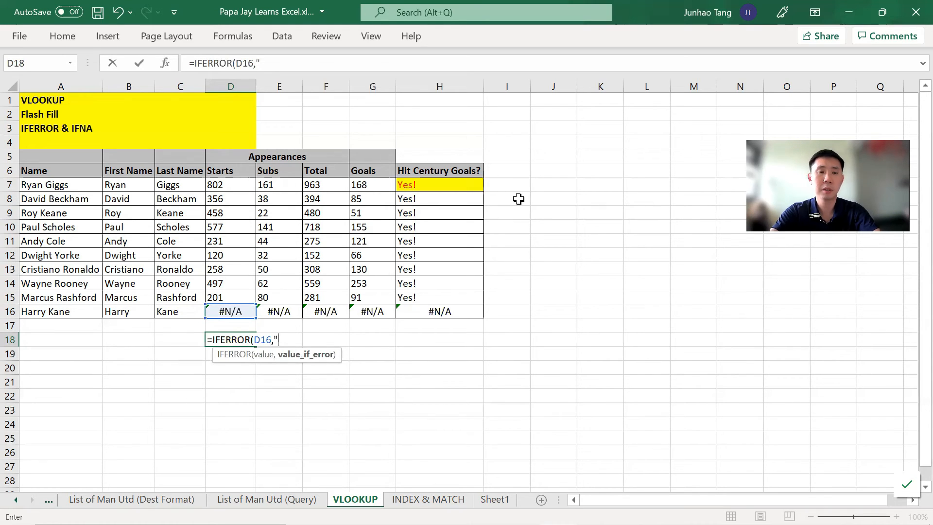
{"action": "type", "text": "Not a M"}
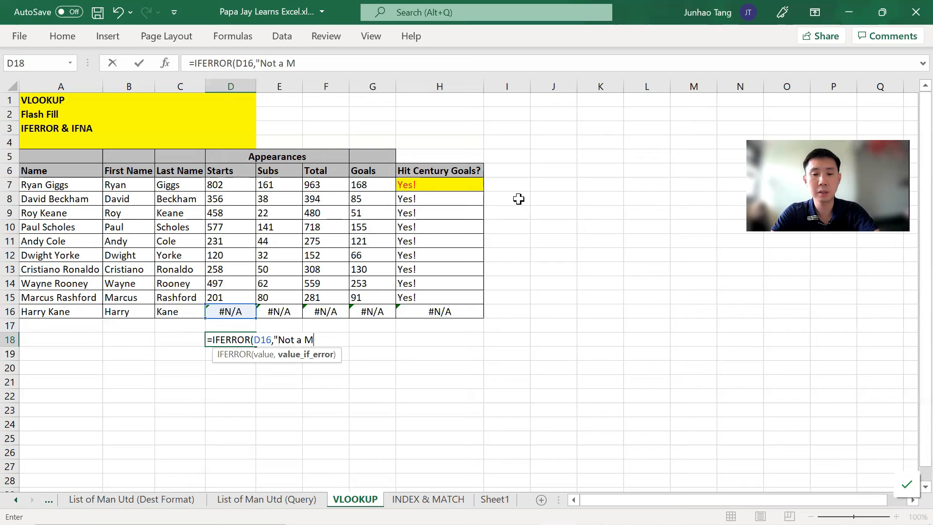
{"action": "type", "text": "an Utd player\""}
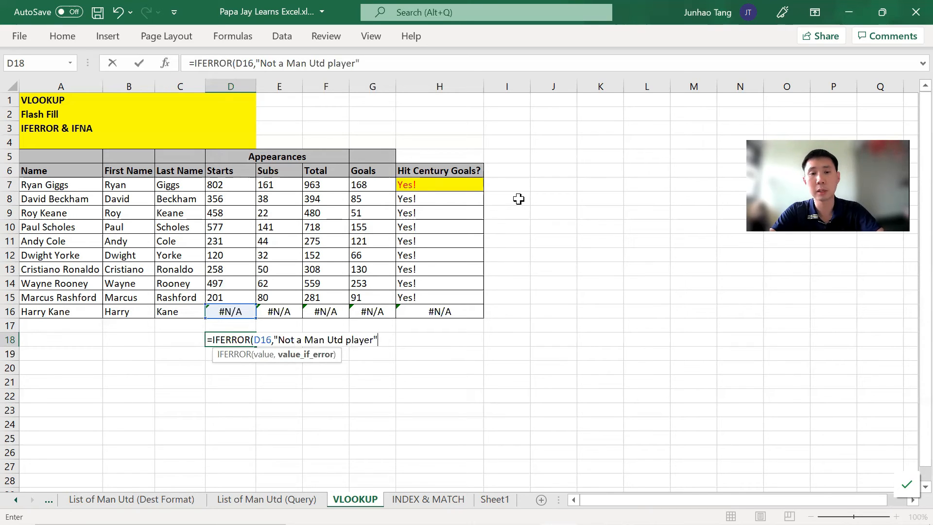
{"action": "type", "text": ")"}
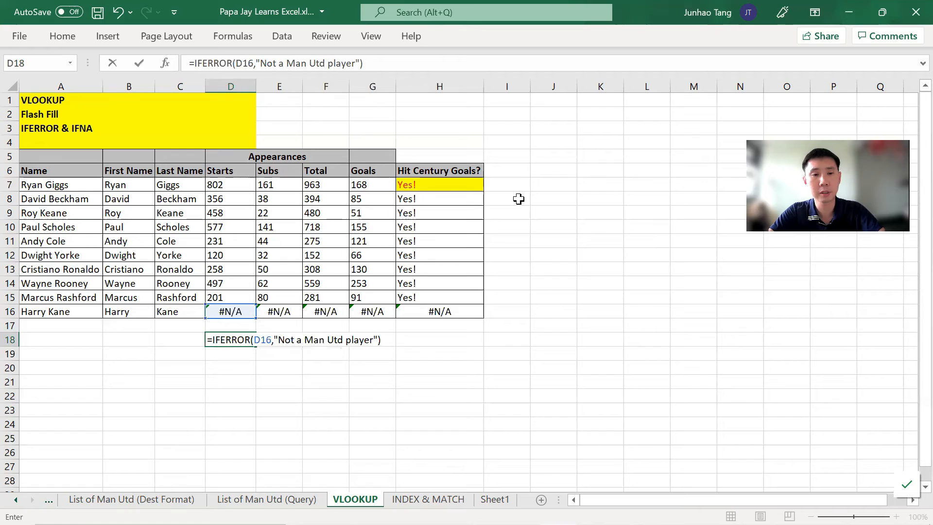
{"action": "key", "text": "Return"}
{"action": "key", "text": "Up"}
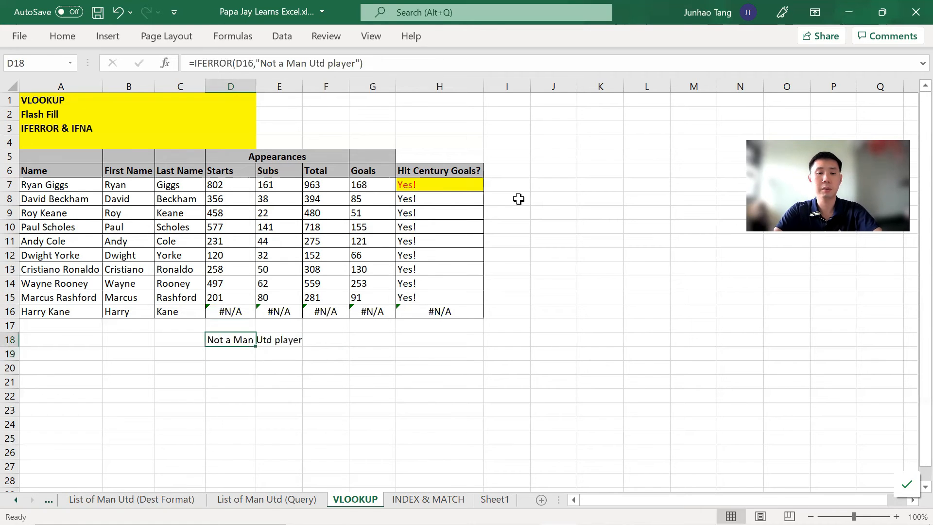
- Copy the IFERROR formula from D18 across the range D18:H18
{"action": "key", "text": "ctrl+c"}
{"action": "key", "text": "shift+Right"}
{"action": "key", "text": "shift+Right"}
{"action": "key", "text": "shift+Right"}
{"action": "key", "text": "shift+Right"}
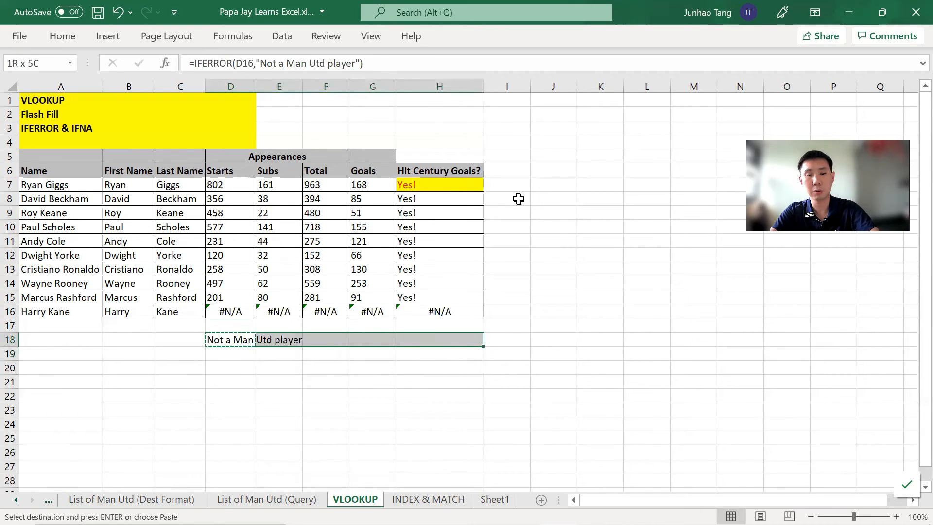
{"action": "key", "text": "ctrl+v"}
{"action": "key", "text": "Right"}
{"action": "key", "text": "Left"}
{"action": "key", "text": "Left"}
{"action": "key", "text": "Right"}
{"action": "key", "text": "Right"}
{"action": "key", "text": "Left"}
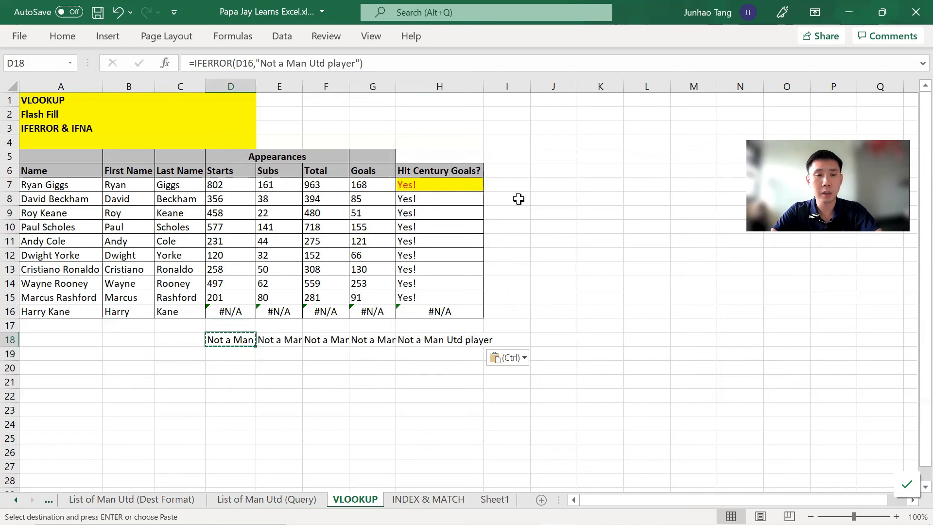
- Label C18 as "IFERROR:" and C19 as "IFNA:"
{"action": "key", "text": "Left"}
{"action": "type", "text": "I"}
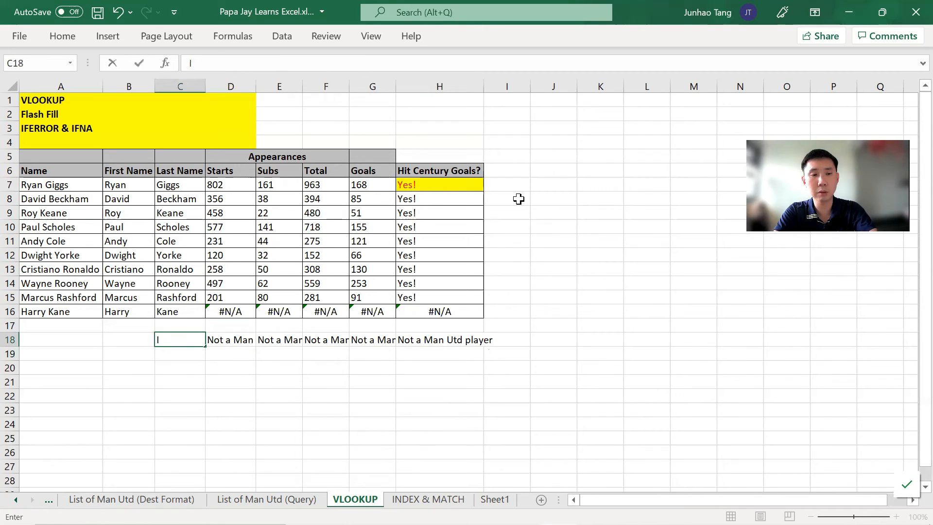
{"action": "type", "text": "F"}
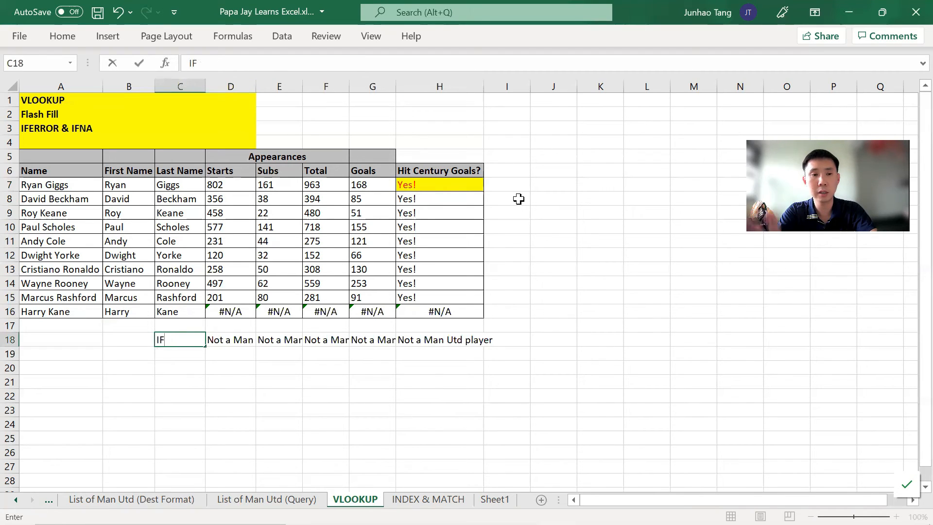
{"action": "type", "text": "ERROR"}
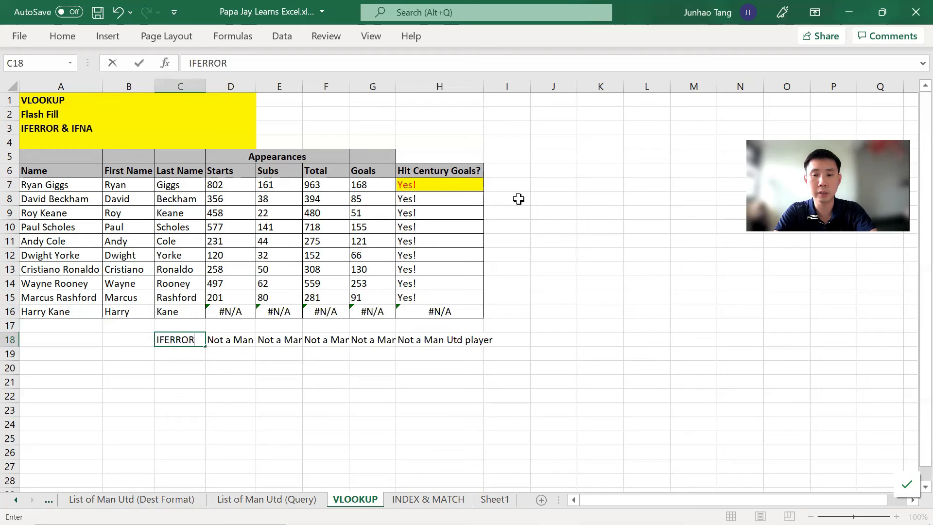
{"action": "key", "text": "Return"}
{"action": "type", "text": "IFNA:"}
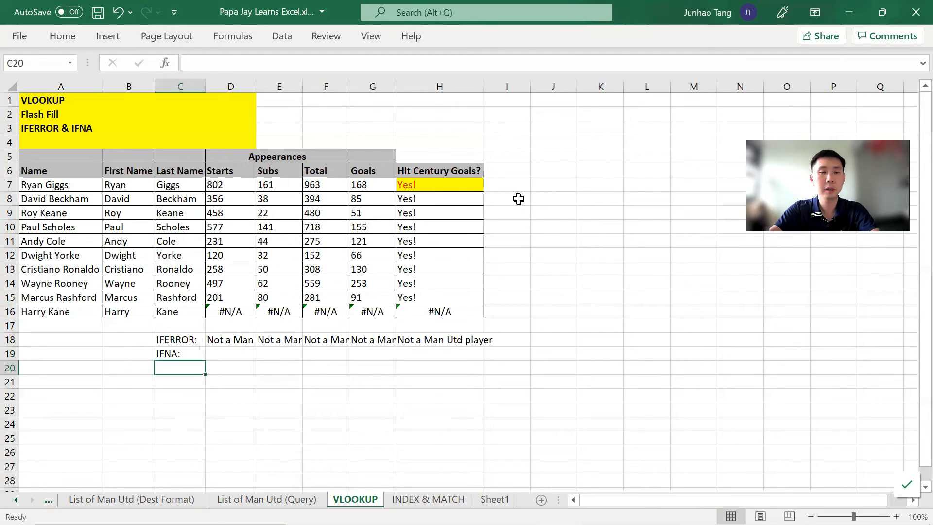
- Enter the formula =IFNA(D16,"Not a Man Utd player") in D19
{"action": "key", "text": "Tab"}
{"action": "type", "text": "=IF"}
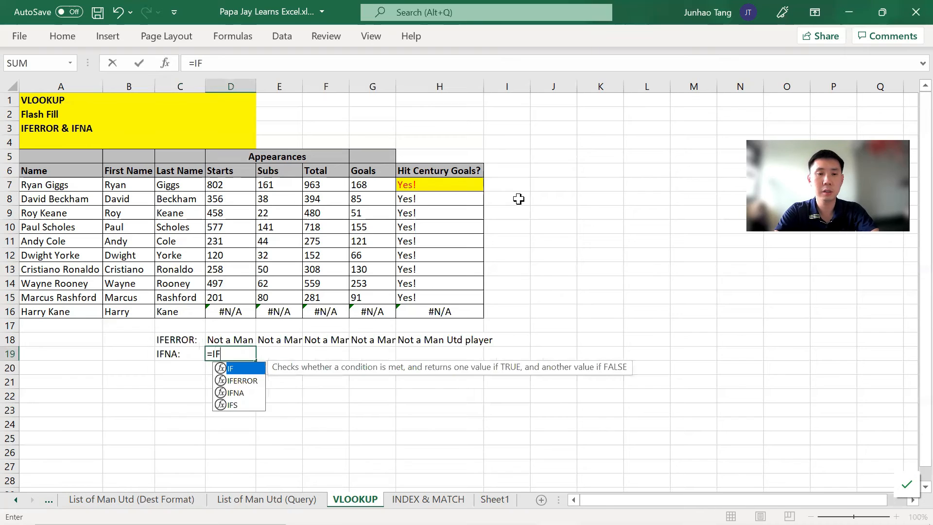
{"action": "type", "text": "NA("}
{"action": "key", "text": "Up"}
{"action": "key", "text": "Up"}
{"action": "key", "text": "Up"}
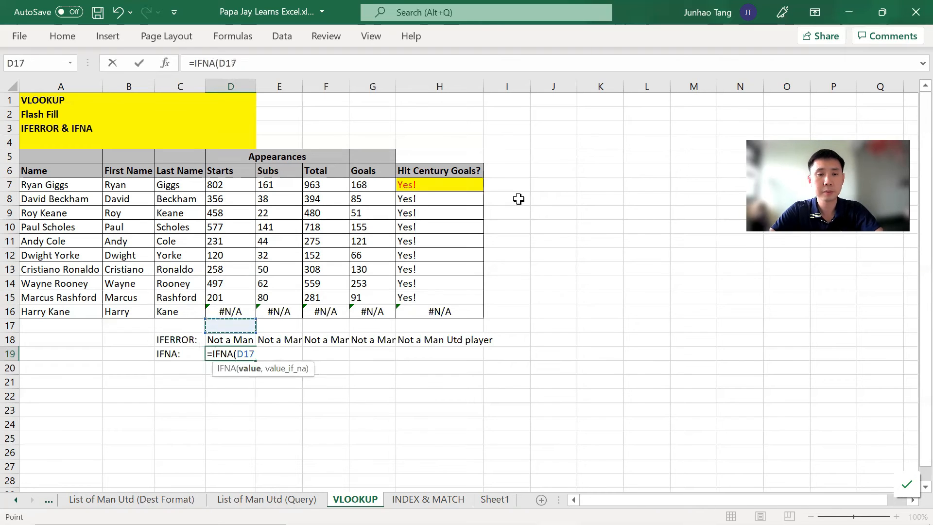
{"action": "type", "text": ",\""}
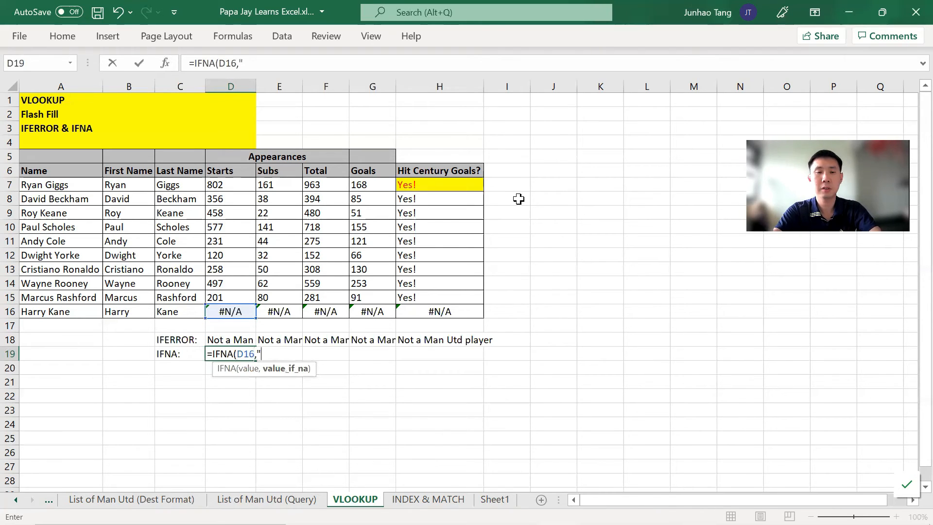
{"action": "type", "text": "Not a Man Ut"}
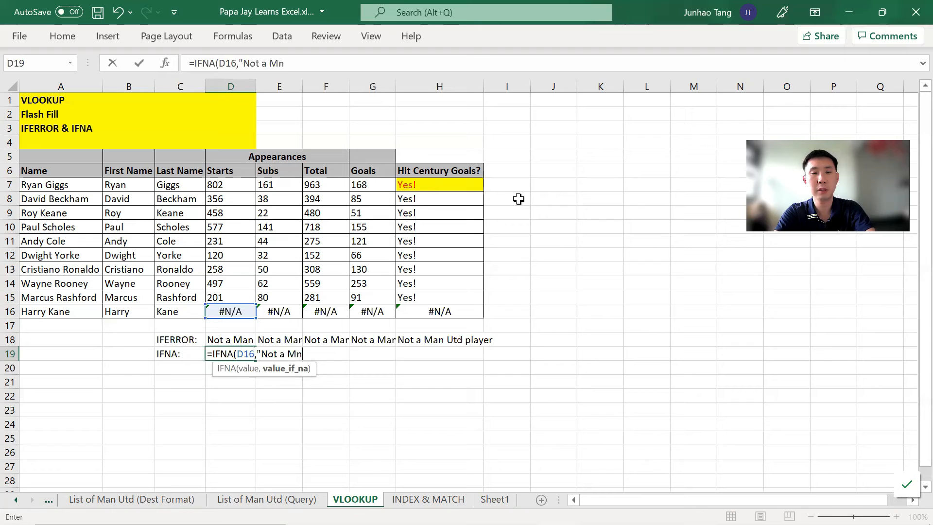
{"action": "type", "text": "d player\")"}
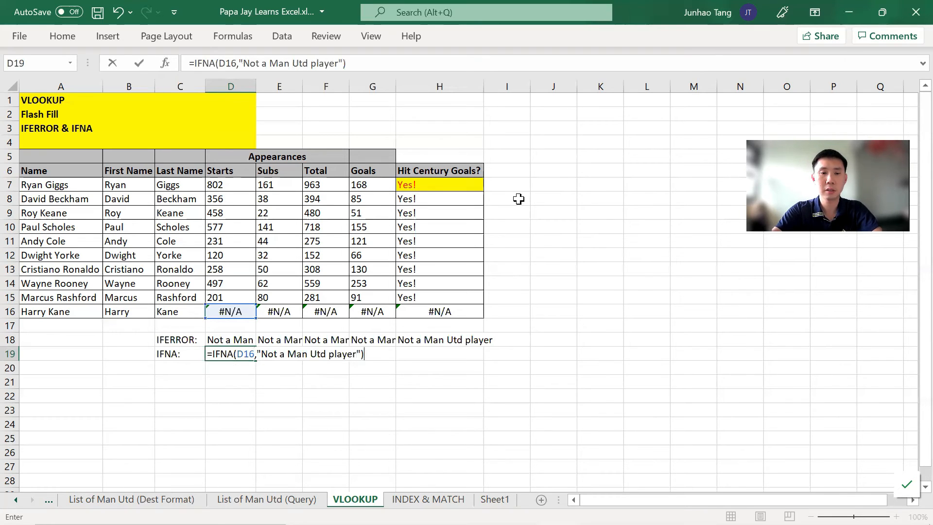
{"action": "key", "text": "Return"}
{"action": "key", "text": "Up"}
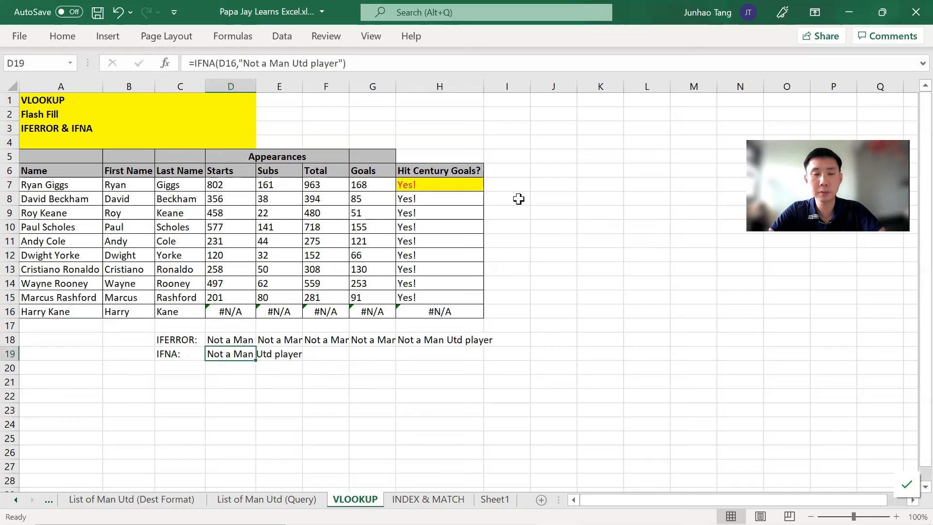
- Compare the IFERROR and IFNA entries in rows 18 and 19
{"action": "key", "text": "Left"}
{"action": "key", "text": "Right"}
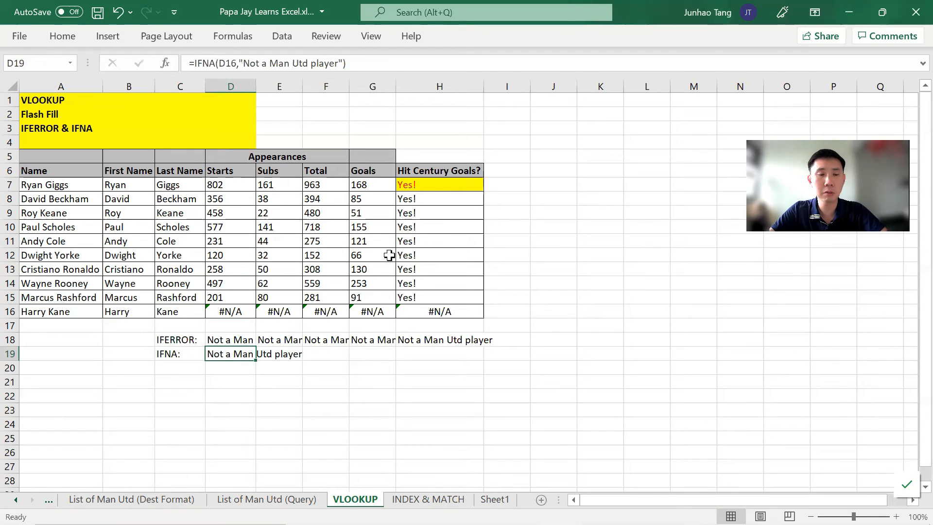
{"action": "key", "text": "Up"}
{"action": "key", "text": "shift+space"}
{"action": "key", "text": "Left"}
{"action": "key", "text": "shift+Down"}
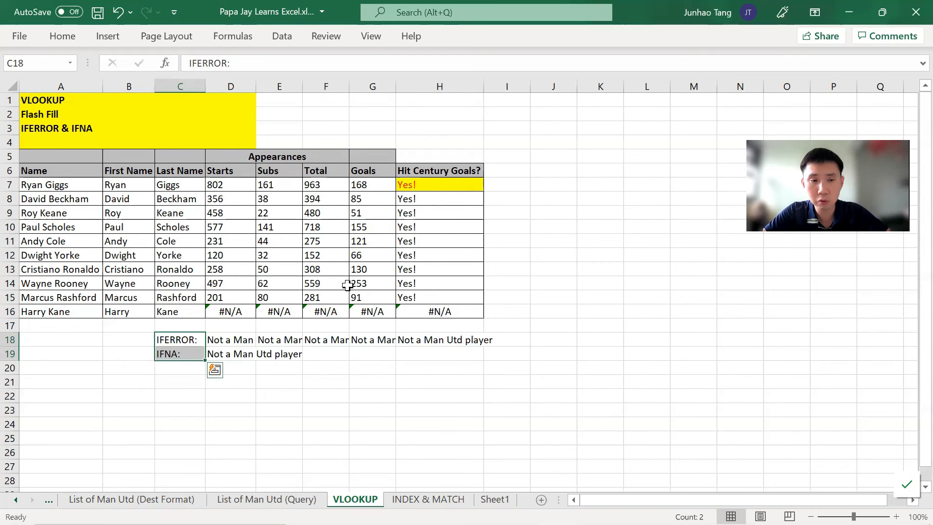
{"action": "key", "text": "Down"}
{"action": "key", "text": "Down"}
{"action": "key", "text": "Down"}
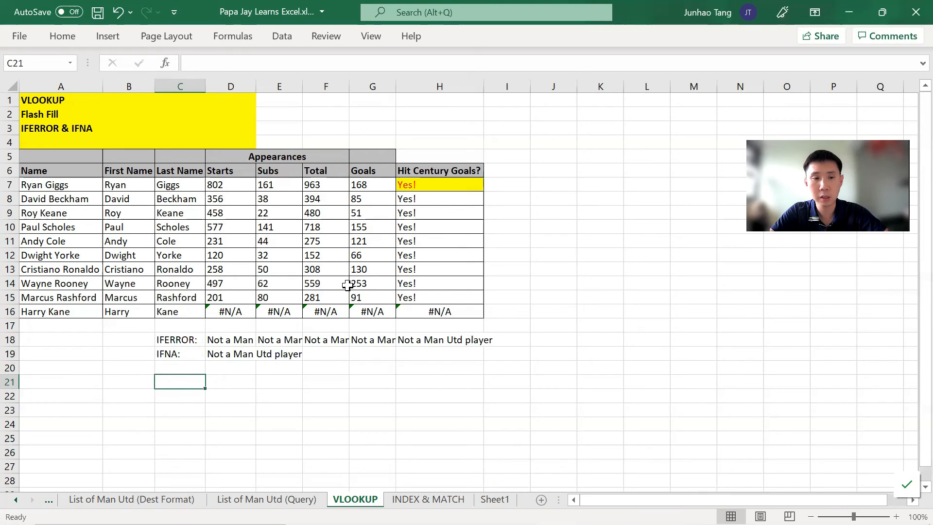
{"action": "key", "text": "Up"}
{"action": "key", "text": "Up"}
{"action": "key", "text": "Up"}
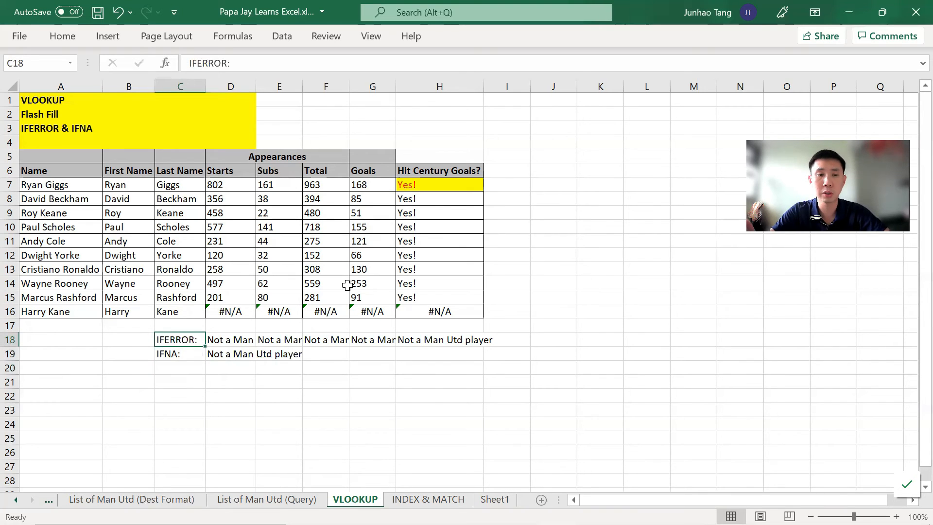
{"action": "key", "text": "Down"}
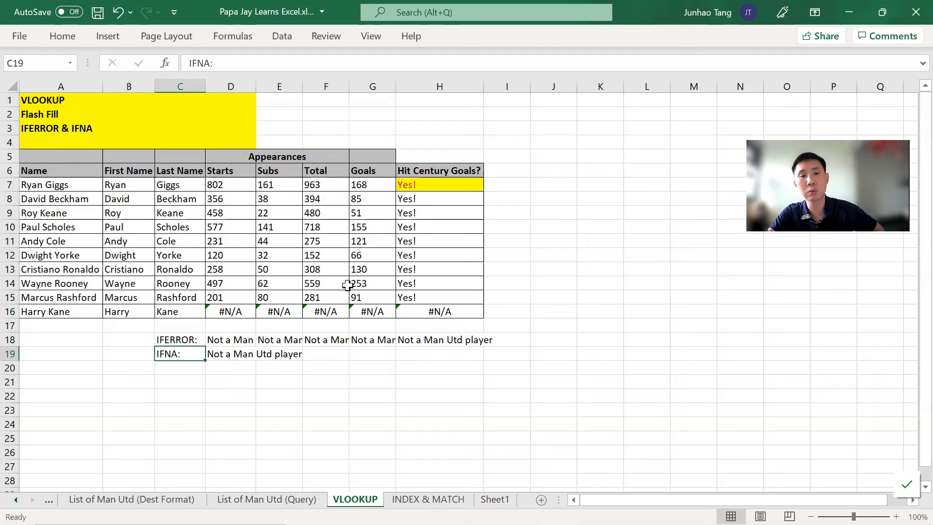
{"action": "key", "text": "Down"}
{"action": "key", "text": "Down"}
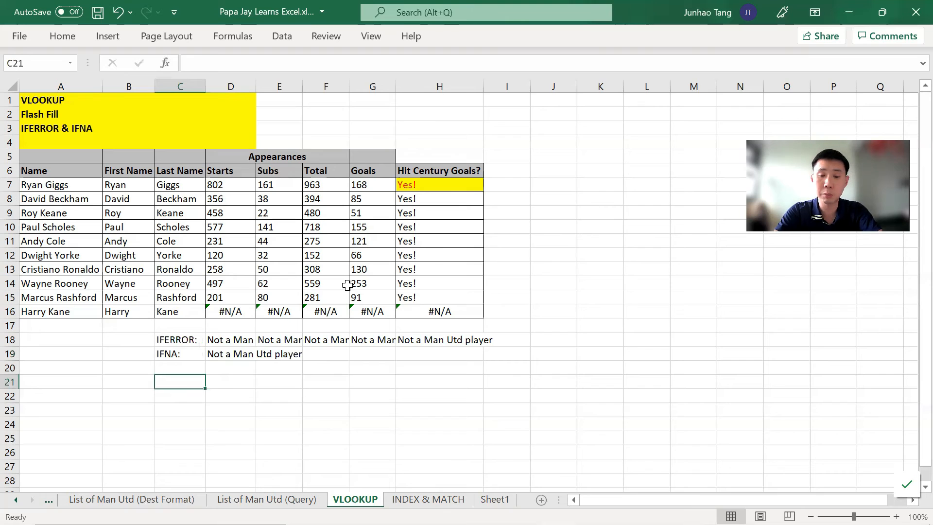
{"action": "type", "text": "="}
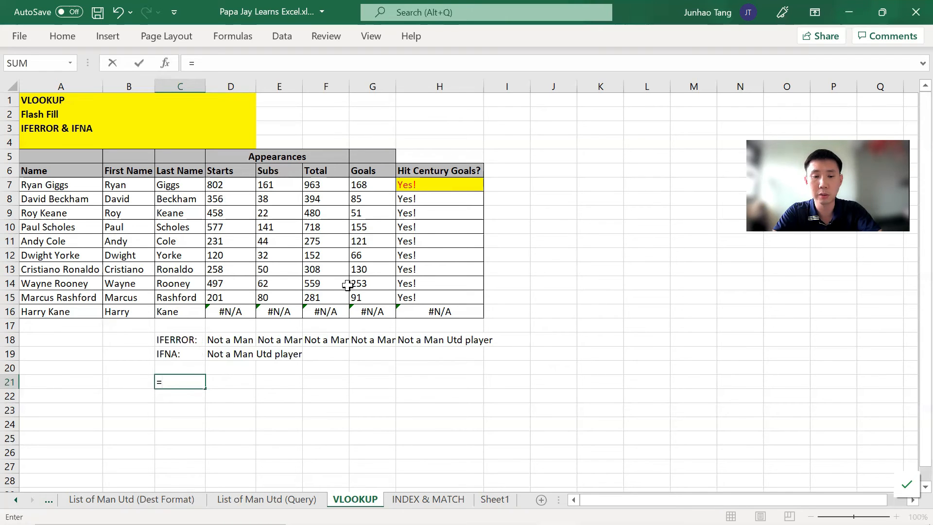
{"action": "type", "text": "FIND"}
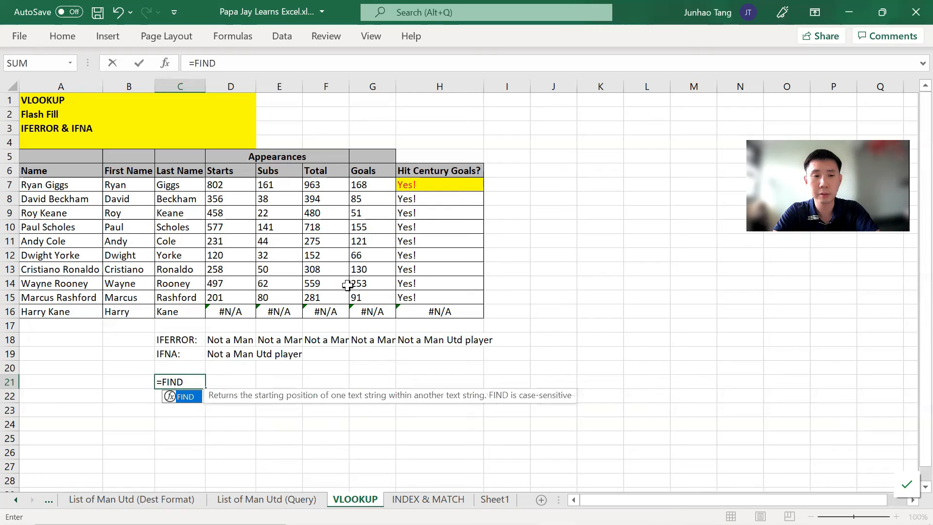
{"action": "type", "text": "("}
{"action": "key", "text": "Escape"}
- Enter the heading "FIND function" in B22
{"action": "key", "text": "Left"}
{"action": "key", "text": "Down"}
{"action": "type", "text": "FINDD"}
{"action": "key", "text": "BackSpace"}
{"action": "type", "text": "function"}
{"action": "key", "text": "Return"}
- Enter the formula =FIND("harry",B16) in B23 to search the first name in row 16
{"action": "type", "text": "=FIND("}
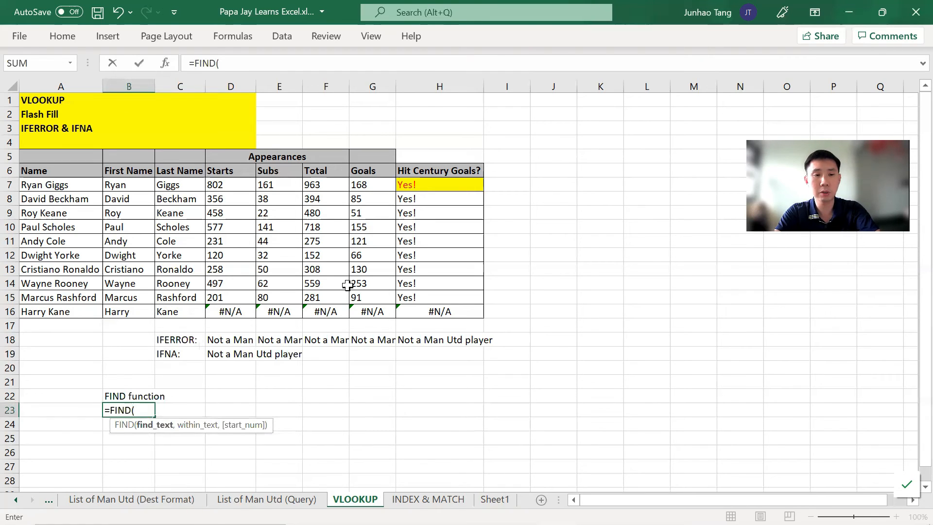
{"action": "type", "text": "\""}
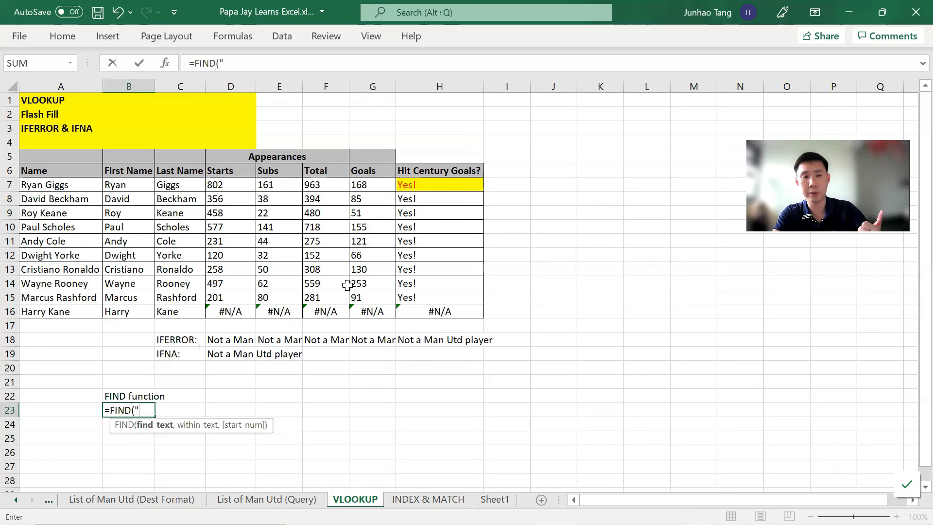
{"action": "type", "text": "harry"}
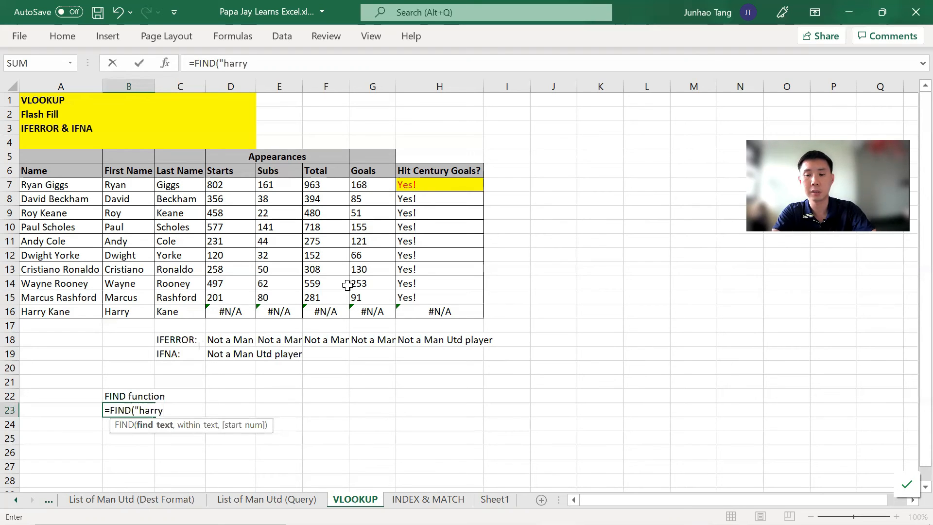
{"action": "type", "text": "\""}
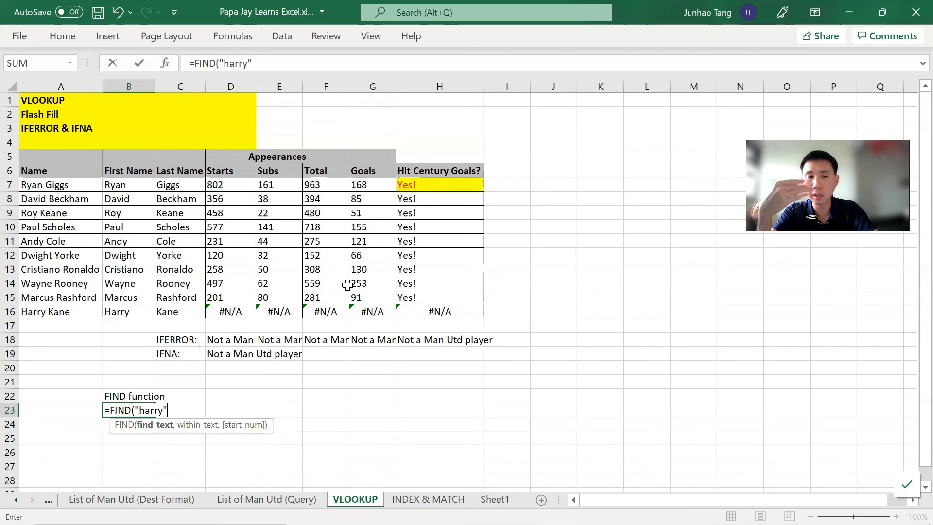
{"action": "type", "text": ","}
{"action": "key", "text": "Up"}
{"action": "key", "text": "Up"}
{"action": "key", "text": "Up"}
{"action": "key", "text": "Up"}
{"action": "key", "text": "Up"}
{"action": "key", "text": "Up"}
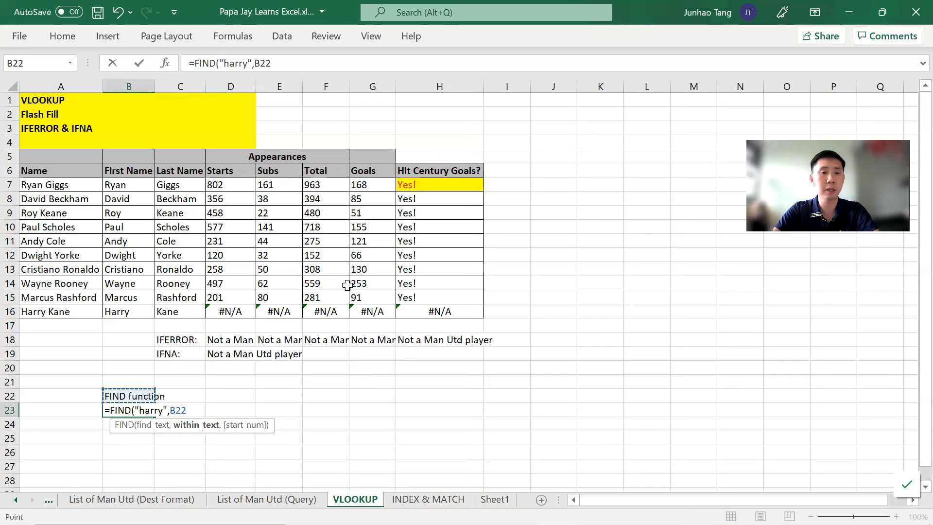
{"action": "key", "text": "Up"}
{"action": "type", "text": ")"}
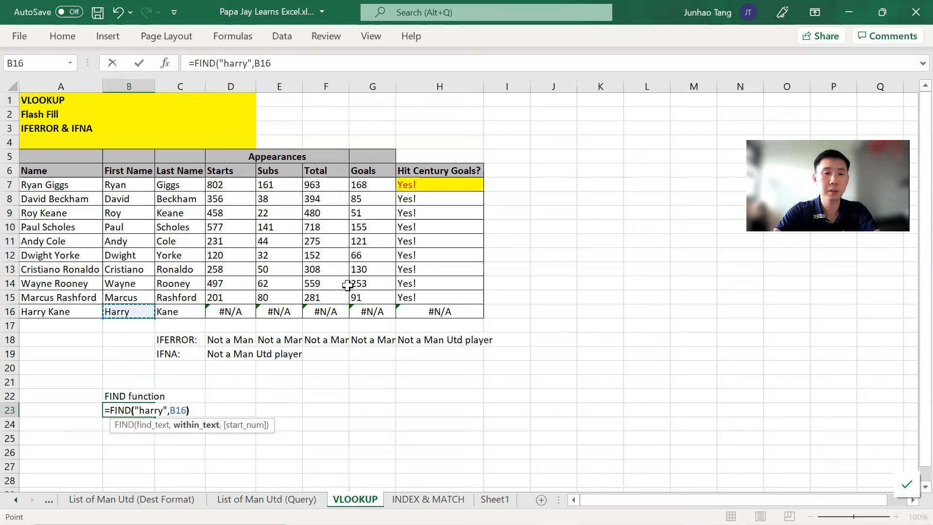
{"action": "key", "text": "Return"}
- Label A23 as "lower case" and A24 as "upper case"
{"action": "key", "text": "Up"}
{"action": "key", "text": "Left"}
{"action": "type", "text": "lower case"}
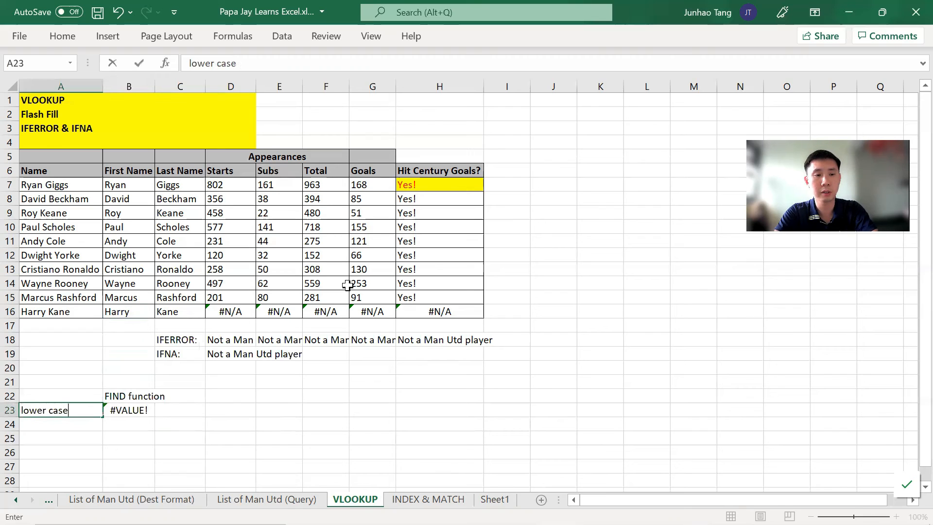
{"action": "key", "text": "Return"}
{"action": "type", "text": "upper case"}
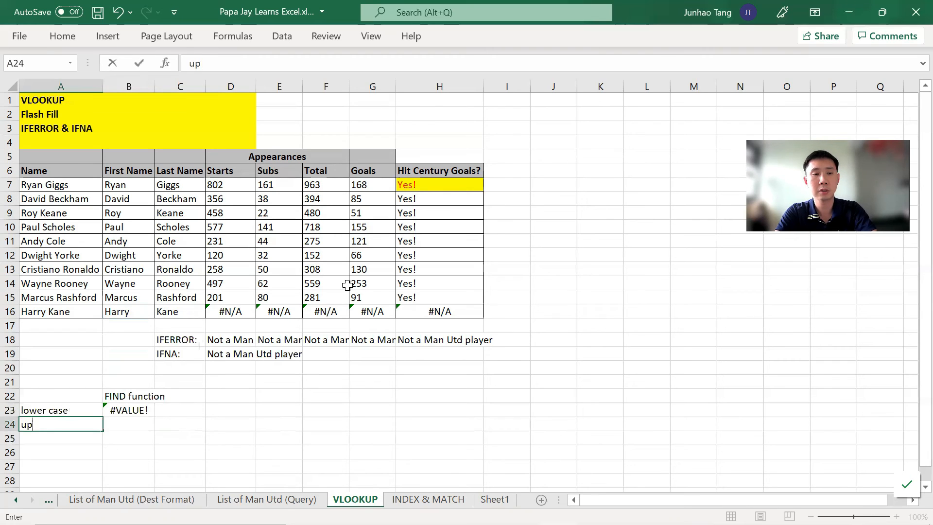
- Enter the formula =FIND("Harry",B16) in B24 to search with a capital initial
{"action": "key", "text": "Tab"}
{"action": "type", "text": "=FIND(\"Harry\","}
{"action": "key", "text": "Up"}
{"action": "key", "text": "Up"}
{"action": "key", "text": "Up"}
{"action": "key", "text": "Up"}
{"action": "key", "text": "Up"}
{"action": "key", "text": "Up"}
{"action": "key", "text": "Up"}
{"action": "key", "text": "Up"}
{"action": "type", "text": ")"}
{"action": "key", "text": "Return"}
{"action": "key", "text": "Up"}
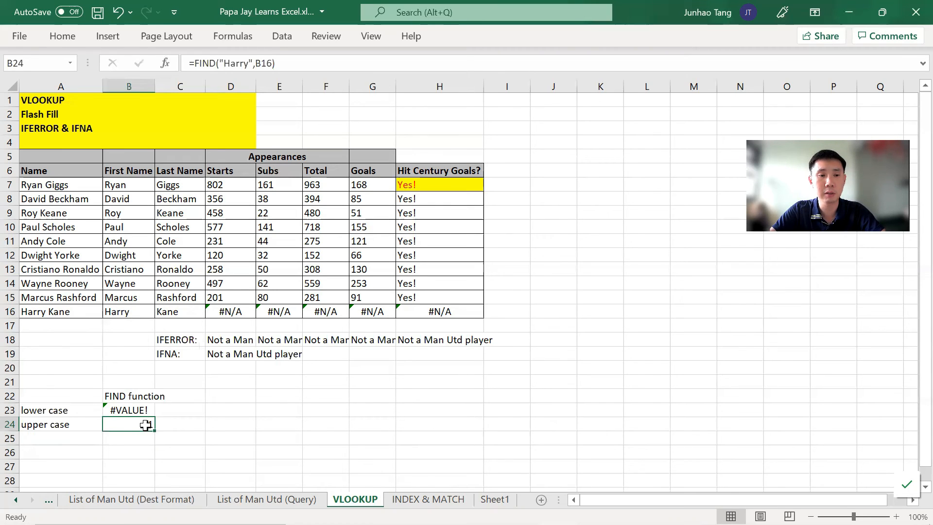
- Extend the labels to "upper case H" in A24 and "lower case h" in A23
{"action": "left_click", "coordinate": [98, 424]}
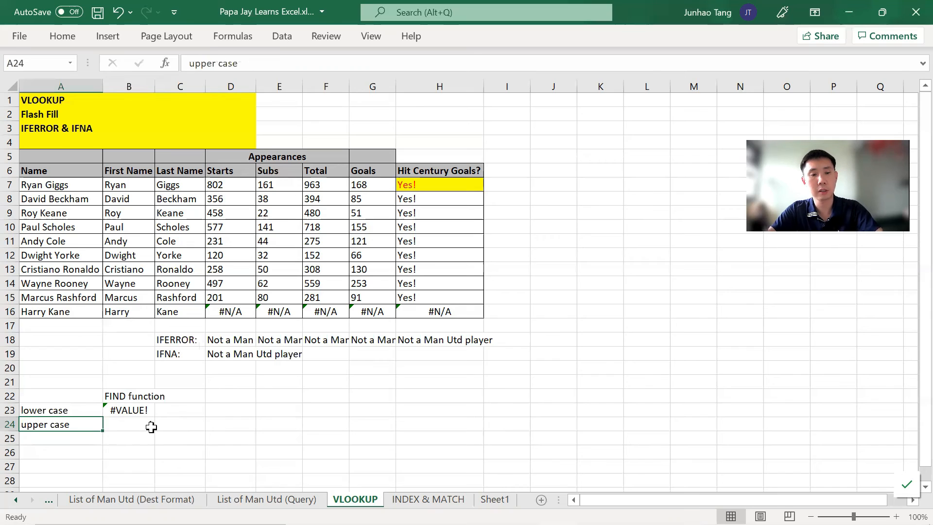
{"action": "key", "text": "F2"}
{"action": "type", "text": "H"}
{"action": "key", "text": "shift+Return"}
{"action": "key", "text": "F2"}
{"action": "type", "text": "h"}
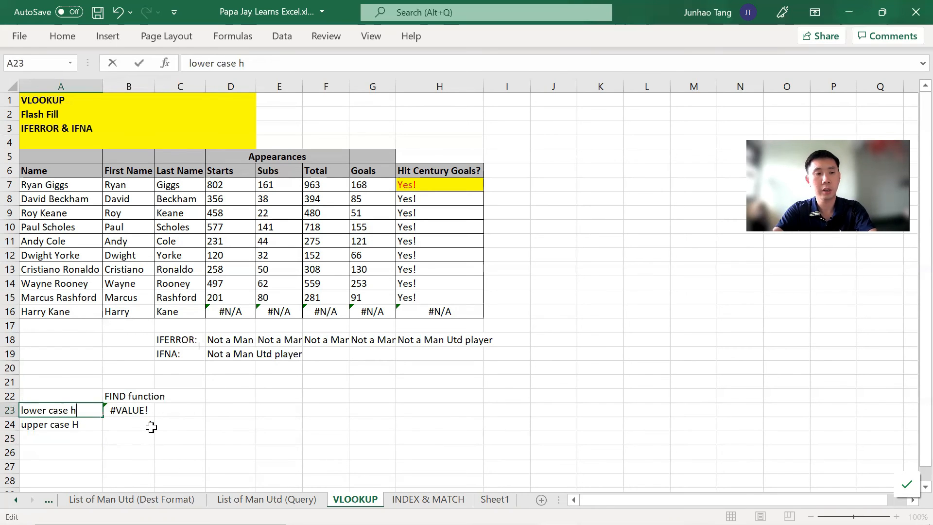
{"action": "key", "text": "Return"}
{"action": "left_click", "coordinate": [152, 427]}
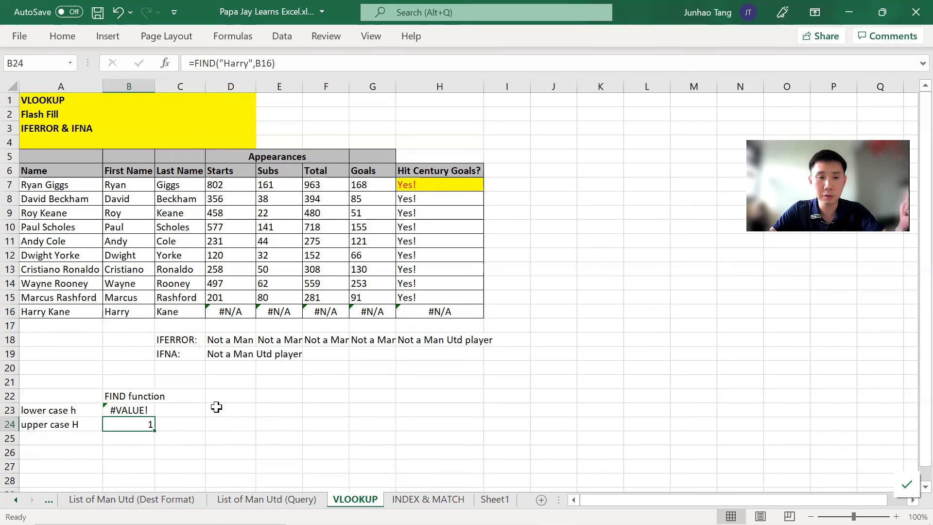
- Enter the formula =IFERROR(B23,"Error") in D23 to handle the lower-case FIND result
{"action": "left_click", "coordinate": [216, 410]}
{"action": "type", "text": "=IFER"}
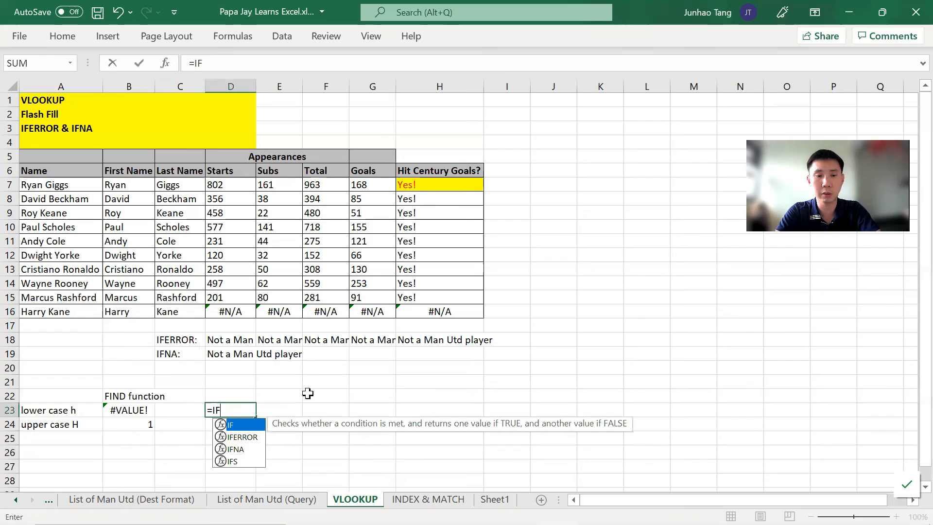
{"action": "key", "text": "Tab"}
{"action": "key", "text": "Left"}
{"action": "key", "text": "Left"}
{"action": "type", "text": ","}
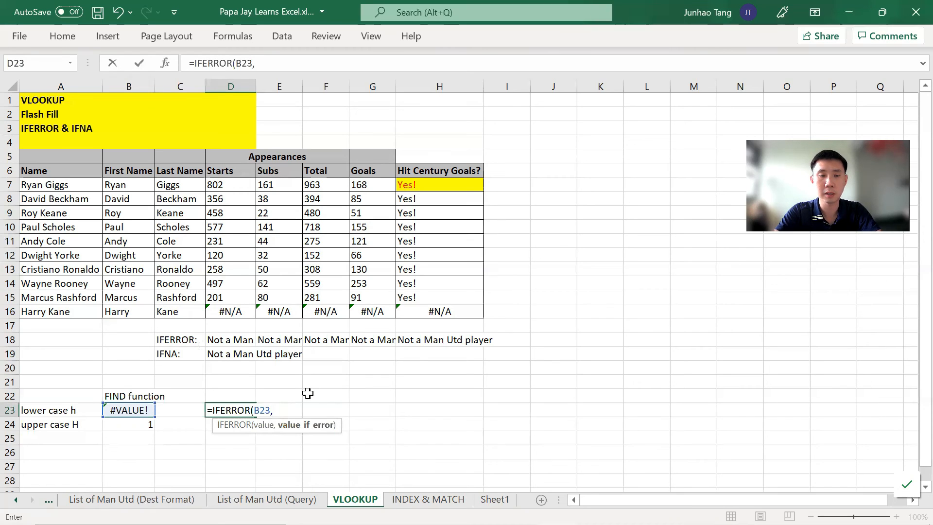
{"action": "type", "text": "\""}
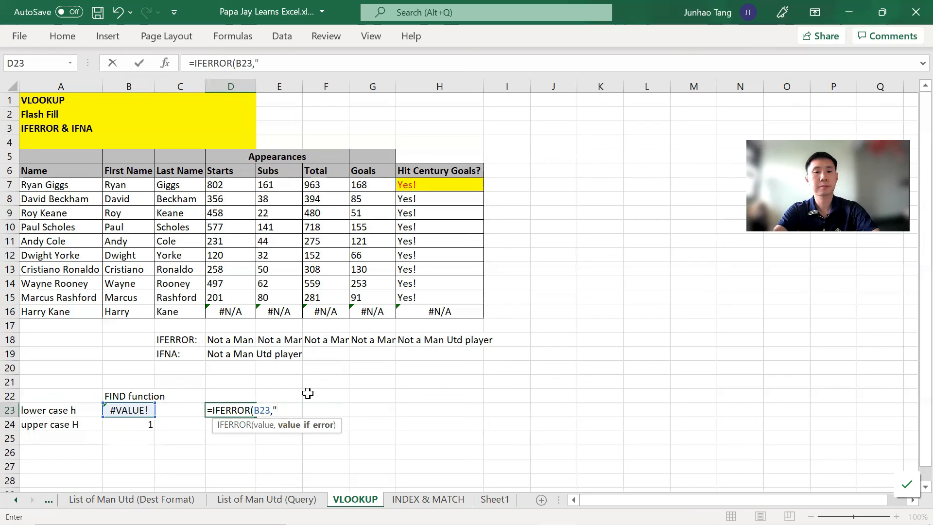
{"action": "type", "text": "Error\")"}
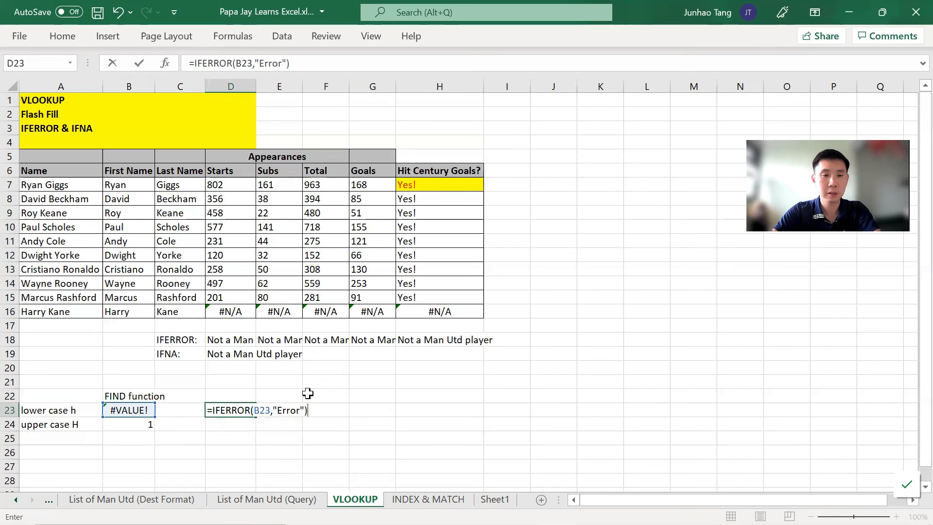
{"action": "key", "text": "Return"}
{"action": "key", "text": "Up"}
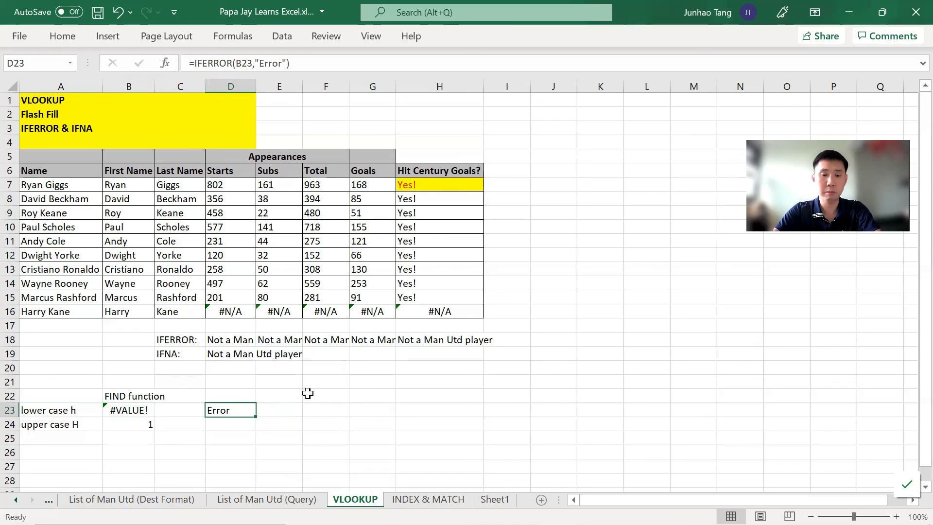
- Try the formula =IFNA(B24,"Error") in D24 on the upper-case FIND result and clear the cell again
{"action": "key", "text": "Down"}
{"action": "type", "text": "=IFNA("}
{"action": "key", "text": "Left"}
{"action": "key", "text": "Left"}
{"action": "type", "text": ",\"Error"}
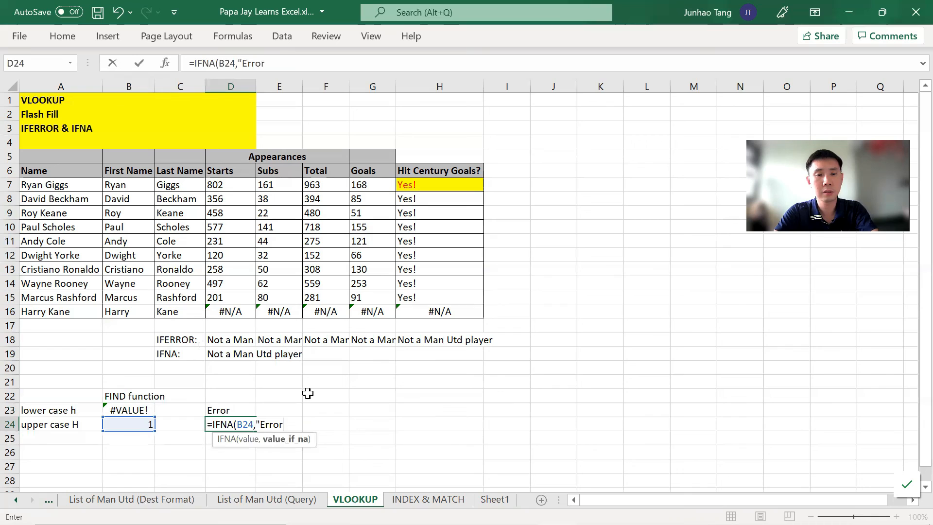
{"action": "type", "text": "\")"}
{"action": "key", "text": "Return"}
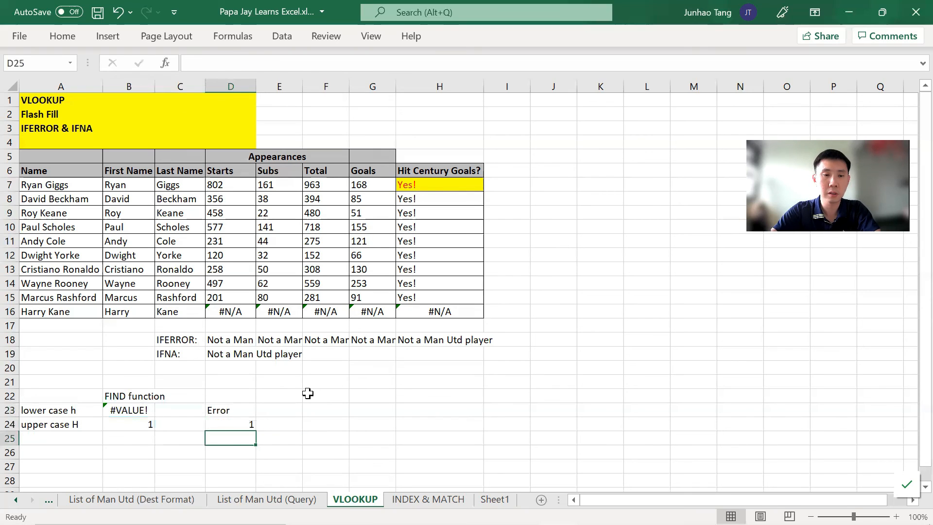
{"action": "key", "text": "Up"}
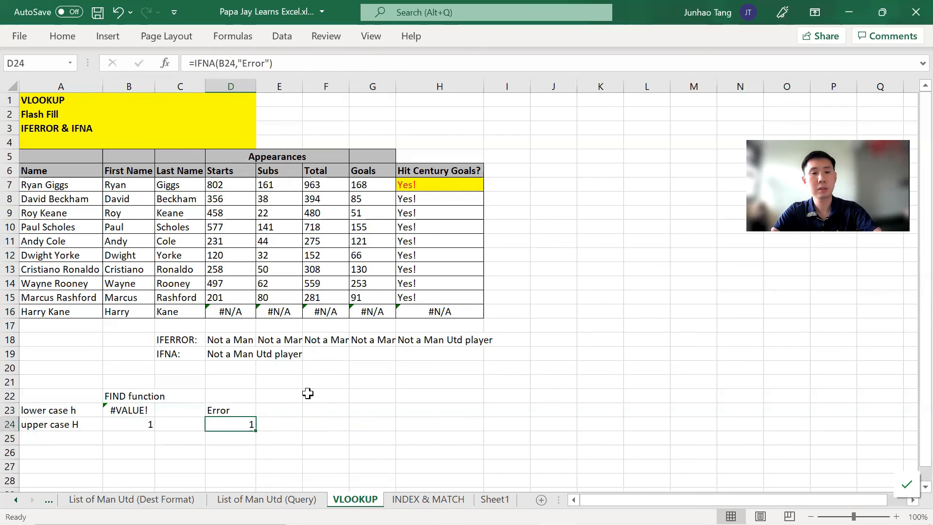
{"action": "key", "text": "Delete"}
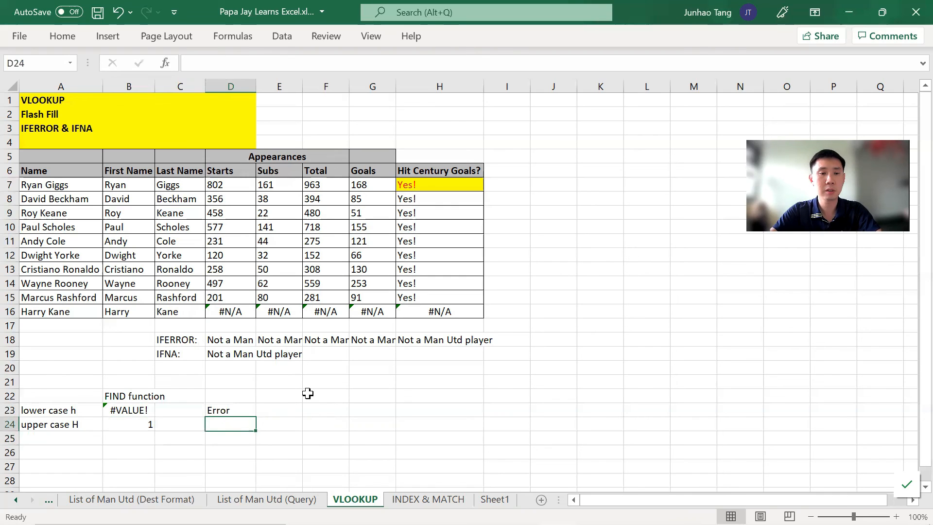
- Add the headings "IFERROR" in D22 and "IFNA" in E22 above the error-handling examples
{"action": "key", "text": "Up"}
{"action": "key", "text": "Right"}
{"action": "key", "text": "Left"}
{"action": "key", "text": "Up"}
{"action": "type", "text": "IFERROR"}
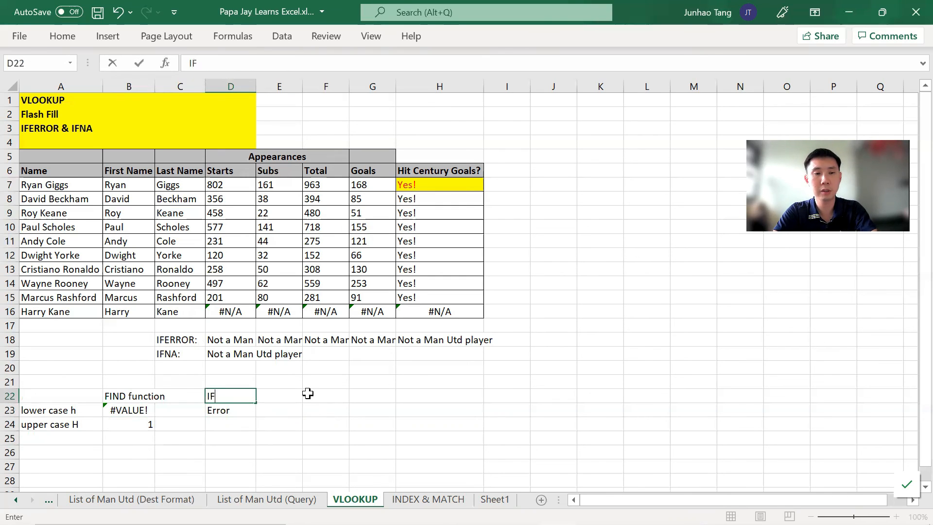
{"action": "key", "text": "Right"}
{"action": "key", "text": "Left"}
{"action": "key", "text": "Down"}
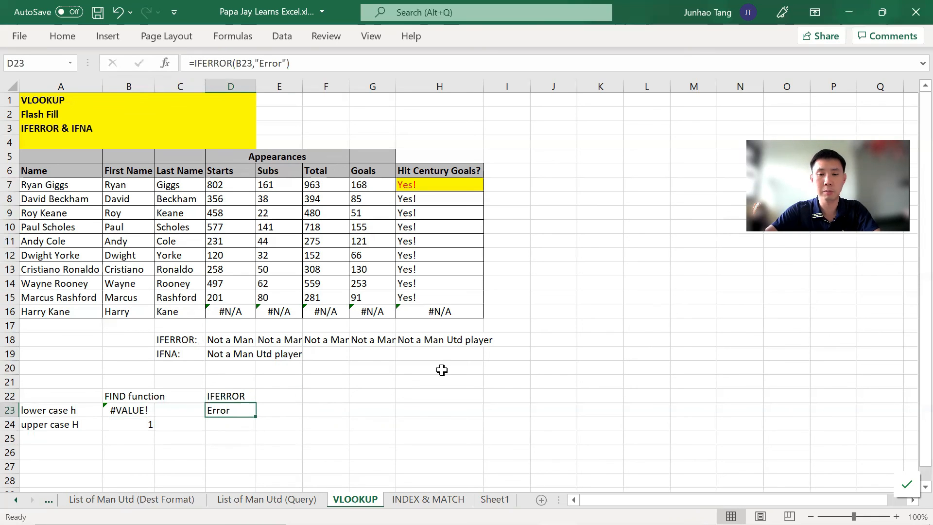
{"action": "key", "text": "Up"}
{"action": "key", "text": "Right"}
{"action": "type", "text": "IFNA"}
{"action": "key", "text": "Return"}
- Enter the formula =IFNA(B23,"Error") in E23 to test IFNA on the lower-case FIND result
{"action": "type", "text": "=IFNA("}
{"action": "key", "text": "Left"}
{"action": "key", "text": "Left"}
{"action": "key", "text": "Left"}
{"action": "type", "text": ",\"Error\")"}
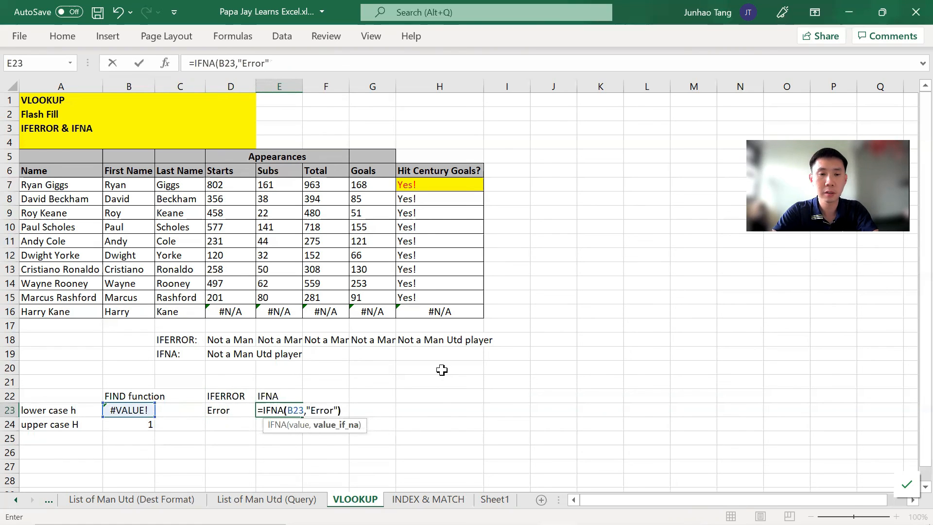
{"action": "key", "text": "Return"}
{"action": "key", "text": "Up"}
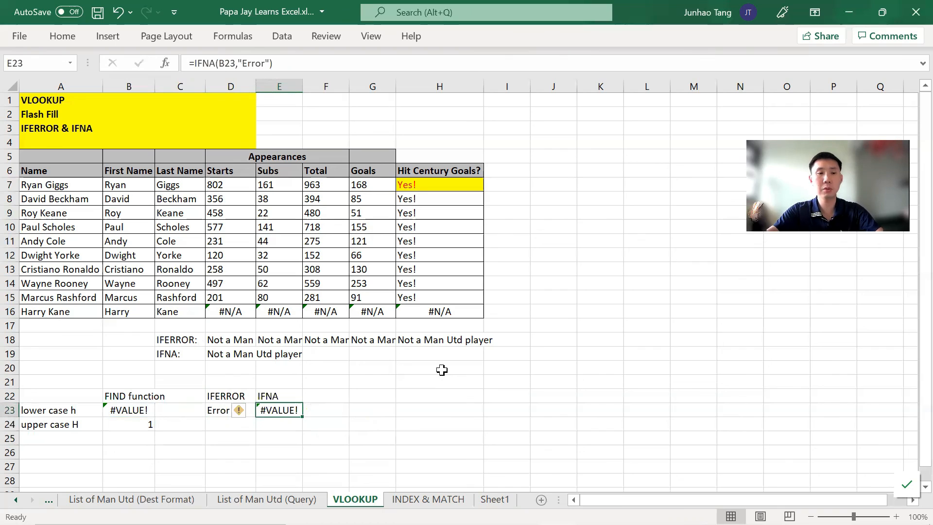